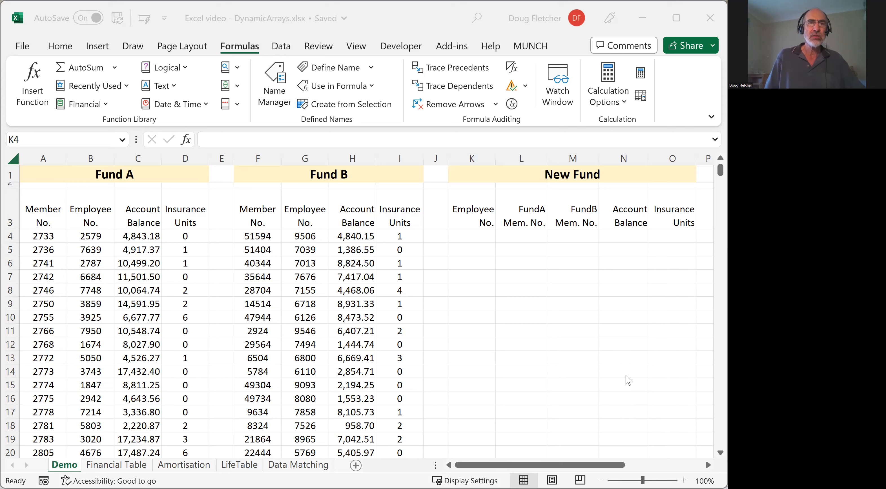
# - Examine the Fund A insurance units, the New Fund columns and the results sections for Fund A and Fund B on the Demo sheet
pyautogui.click(180, 222)
pyautogui.moveTo(179, 223); pyautogui.dragTo(174, 433)
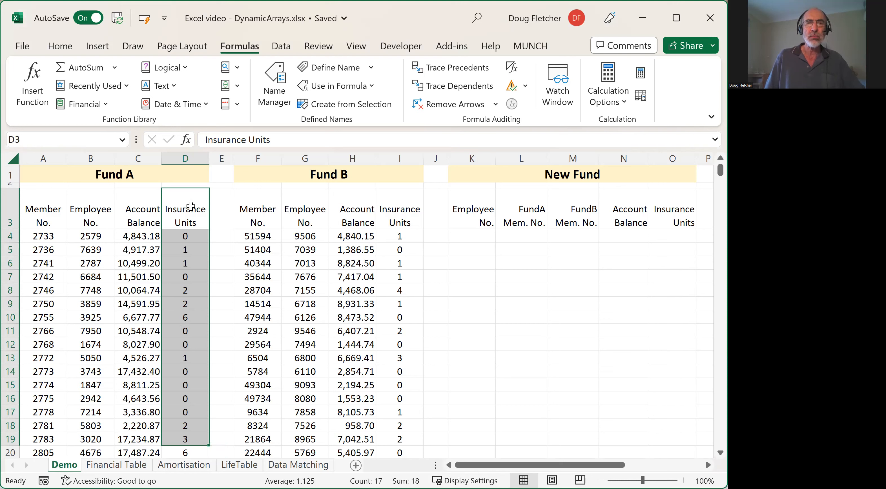
pyautogui.click(478, 234)
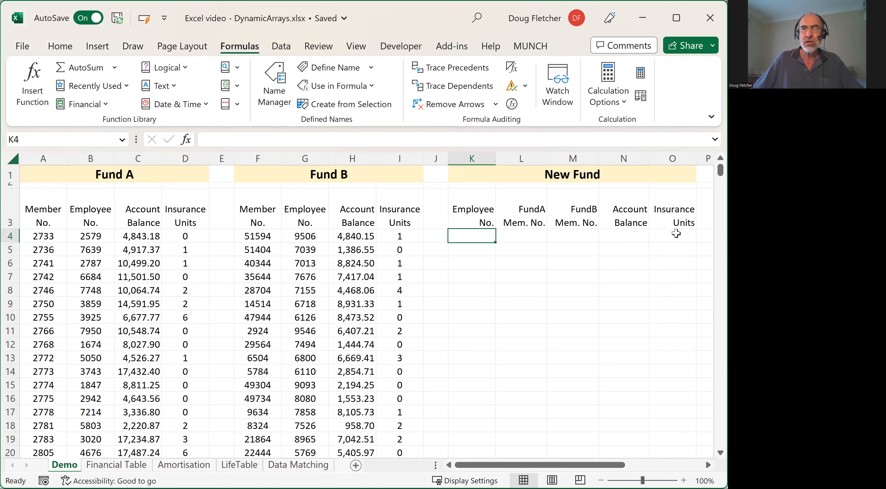
pyautogui.moveTo(528, 465); pyautogui.dragTo(609, 470)
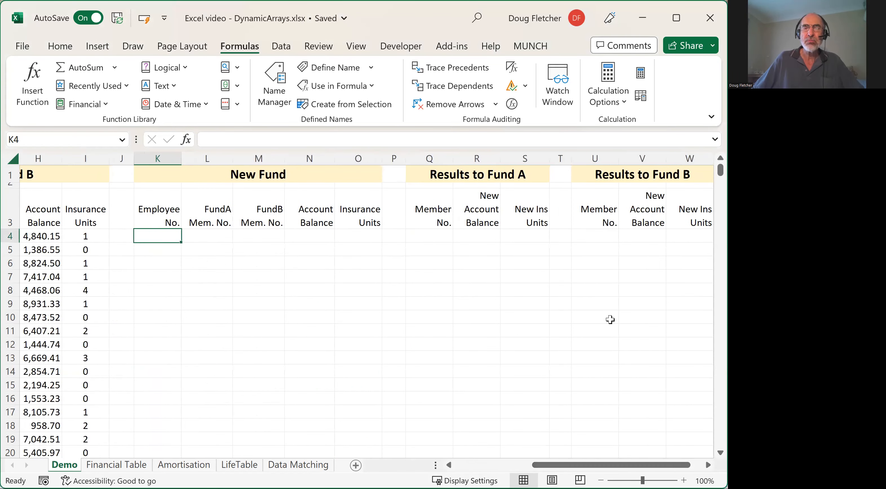
pyautogui.click(437, 235)
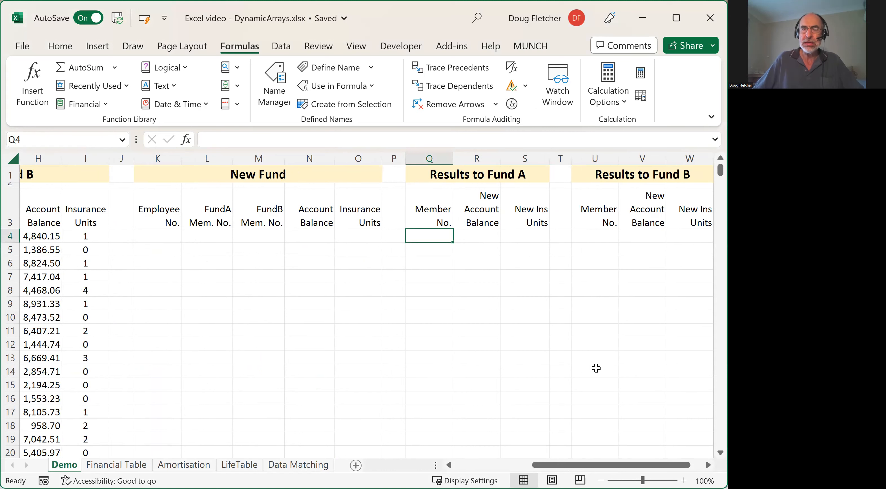
pyautogui.moveTo(565, 468); pyautogui.dragTo(479, 239)
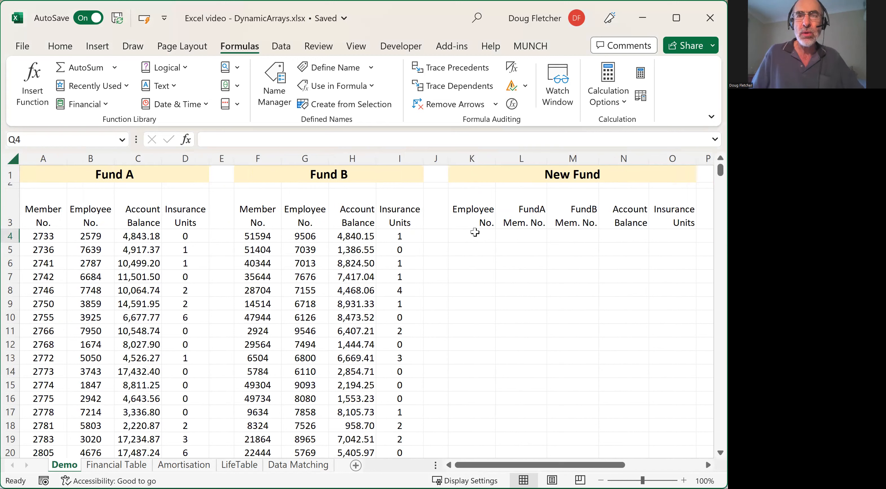
pyautogui.click(474, 234)
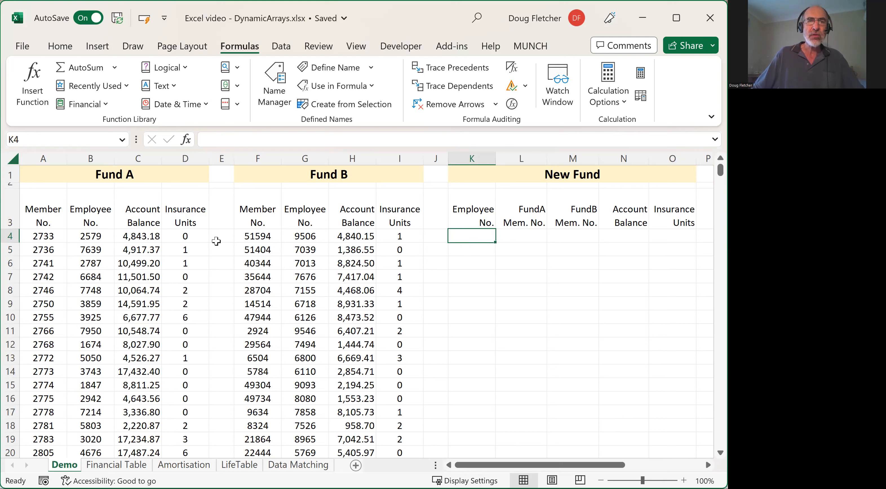
# - Name the whole Fund A data block without its headers, A4:D5468, as FundA
pyautogui.click(39, 236)
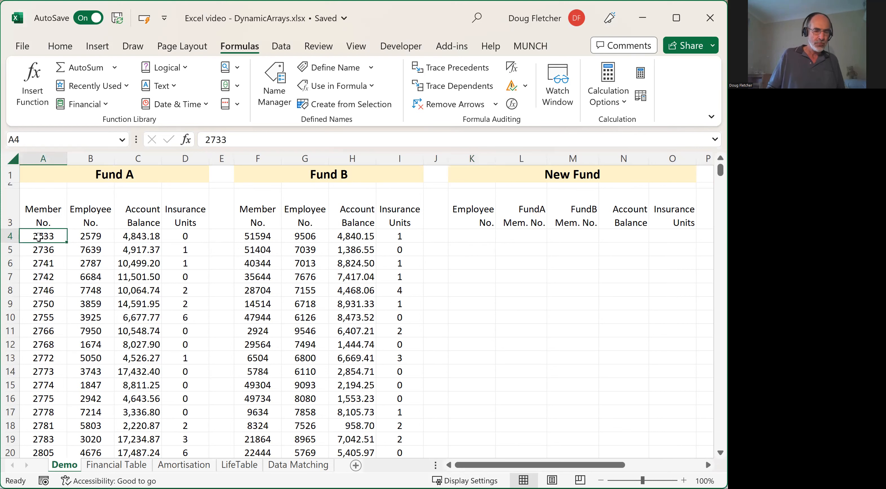
pyautogui.hotkey('ctrl', 'shift', 'Right')
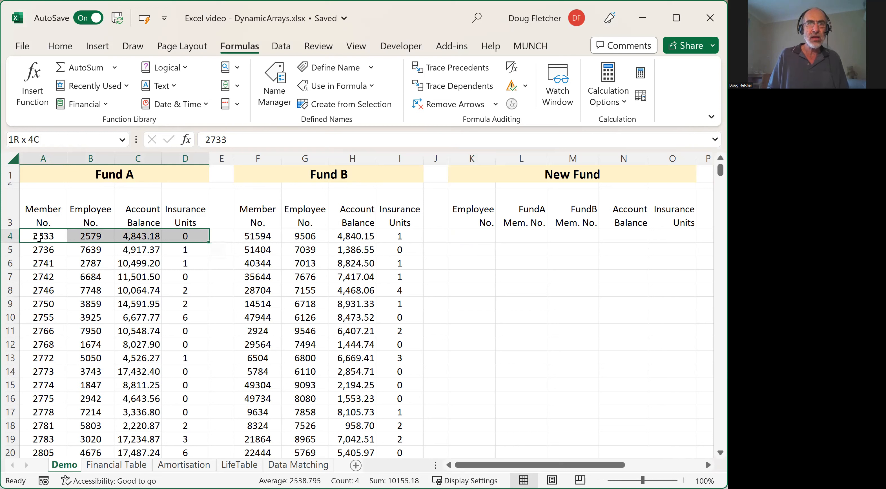
pyautogui.hotkey('ctrl', 'shift', 'Down')
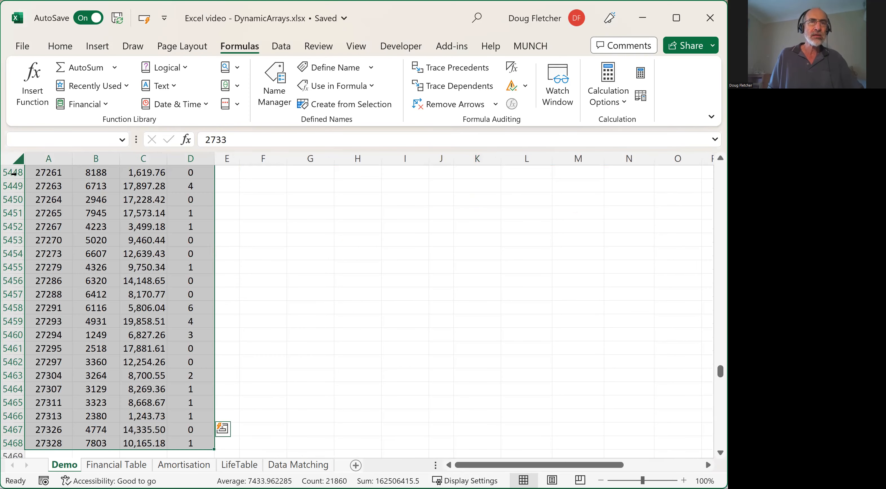
pyautogui.click(18, 137)
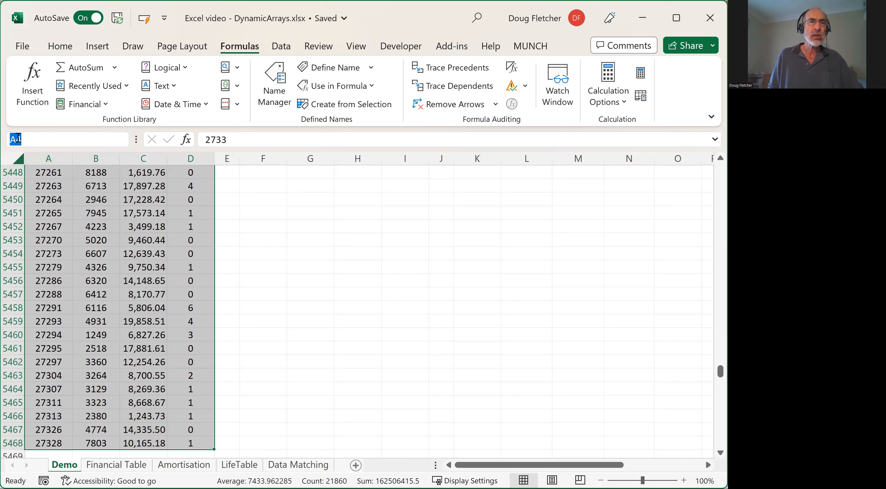
pyautogui.write('F')
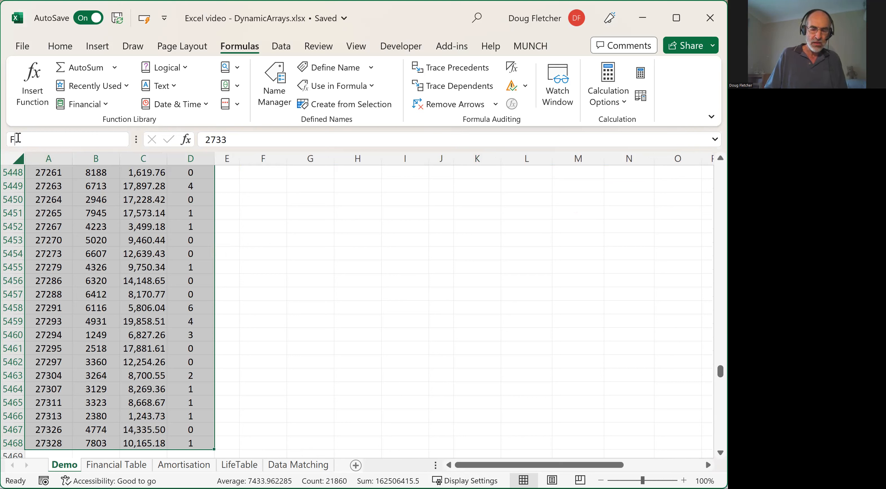
pyautogui.write('undA')
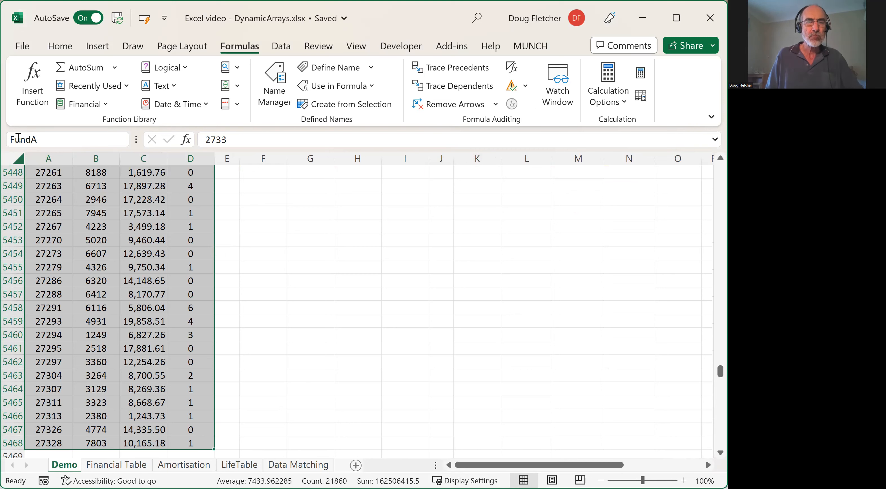
pyautogui.press('Return')
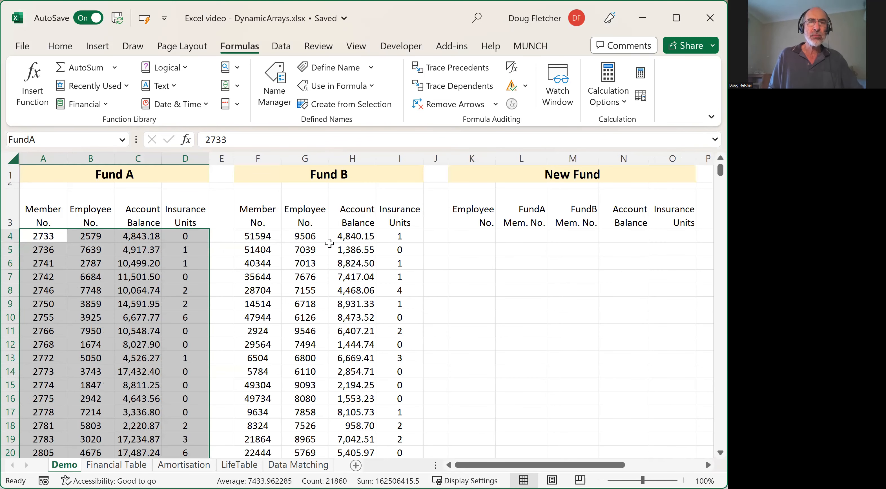
# - Go to the named range FundA from an empty cell to check which cells it covers
pyautogui.click(531, 287)
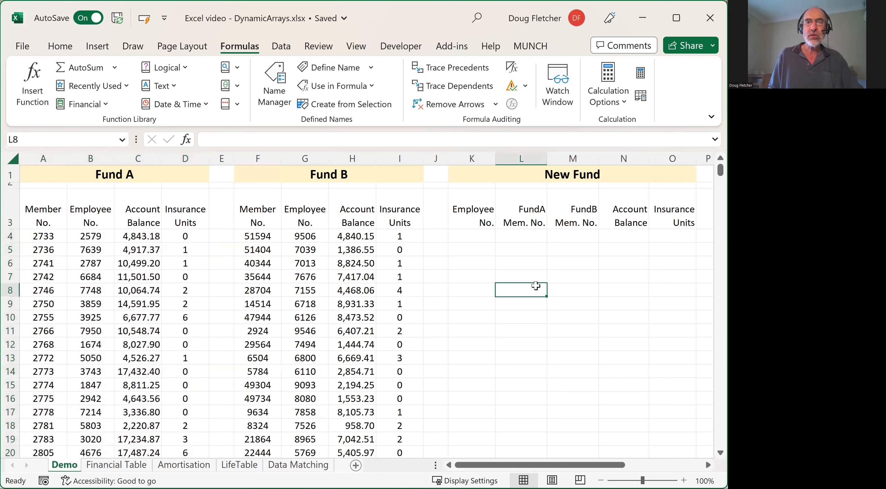
pyautogui.click(587, 301)
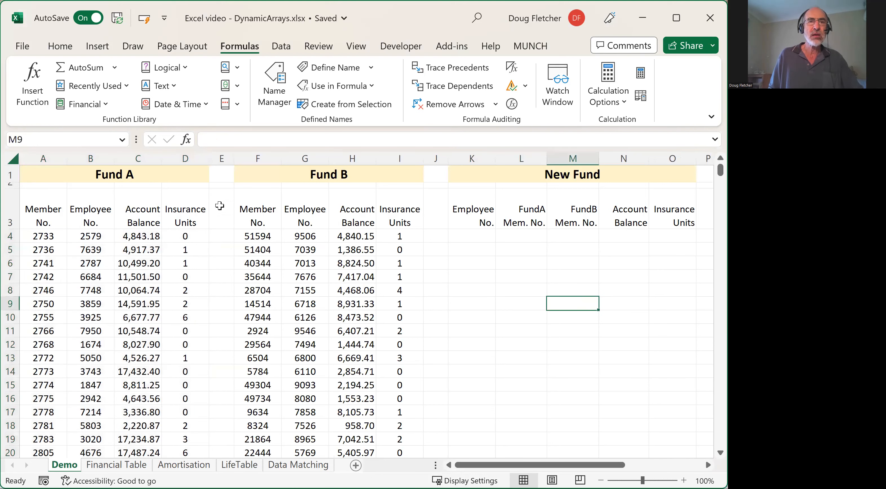
pyautogui.click(122, 139)
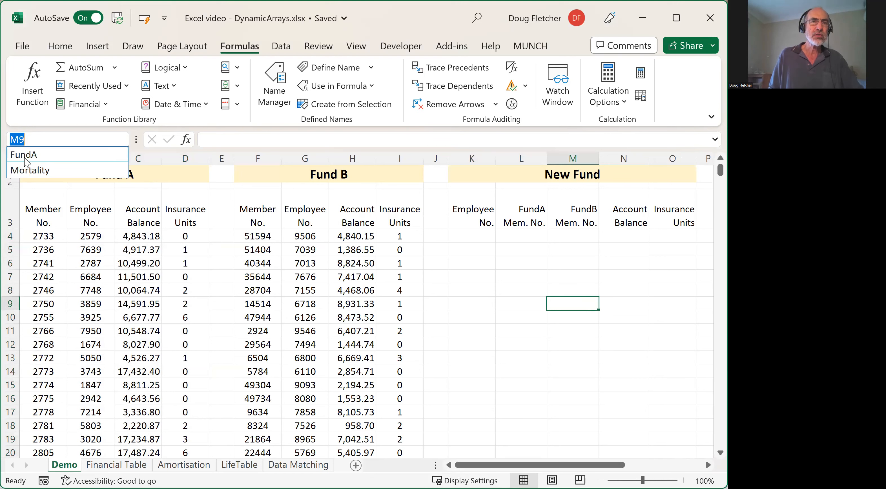
pyautogui.click(25, 156)
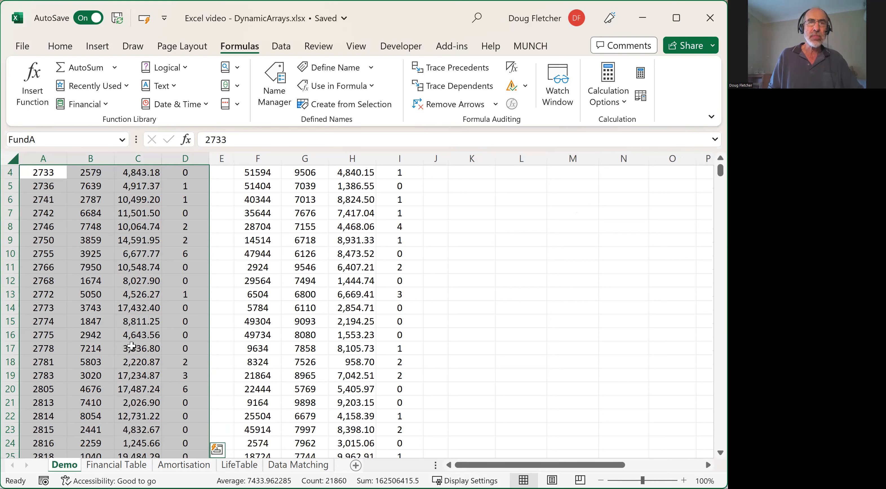
pyautogui.scroll(1, 132, 345)
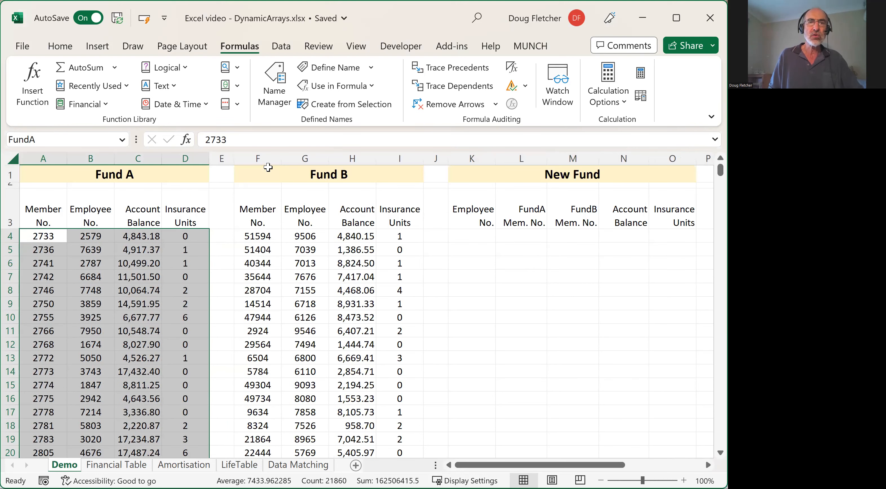
# - Name the whole Fund B data block without its headers, F4:I3052, as FundB
pyautogui.click(262, 236)
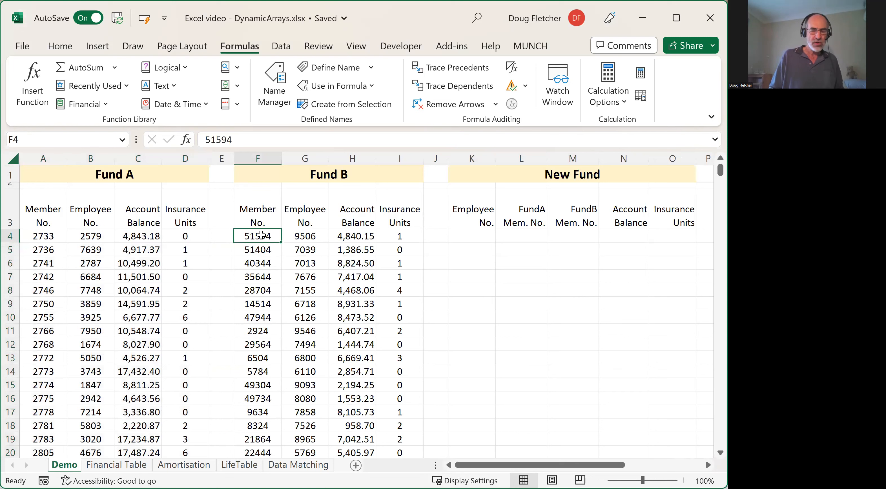
pyautogui.hotkey('ctrl', 'shift', 'Right')
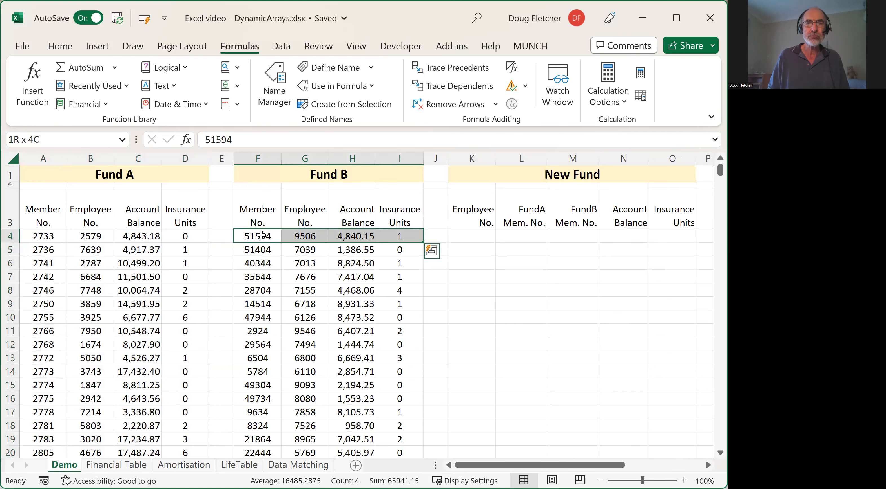
pyautogui.hotkey('ctrl', 'shift', 'Down')
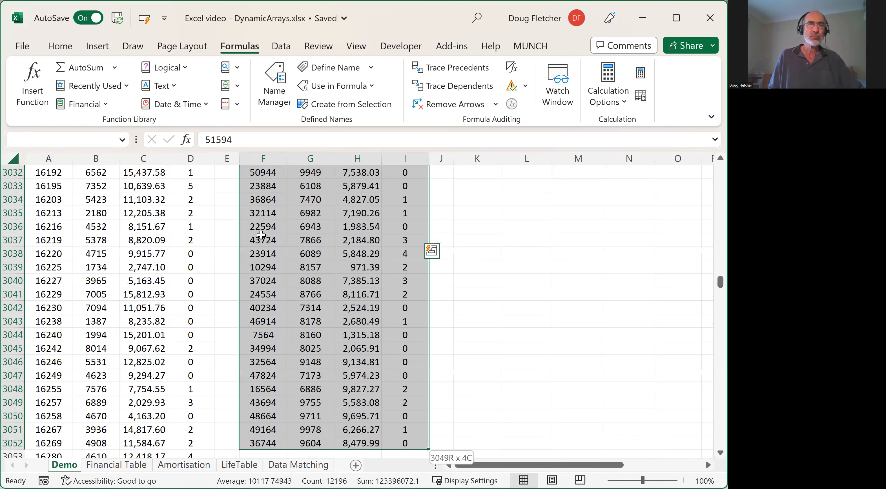
pyautogui.click(62, 138)
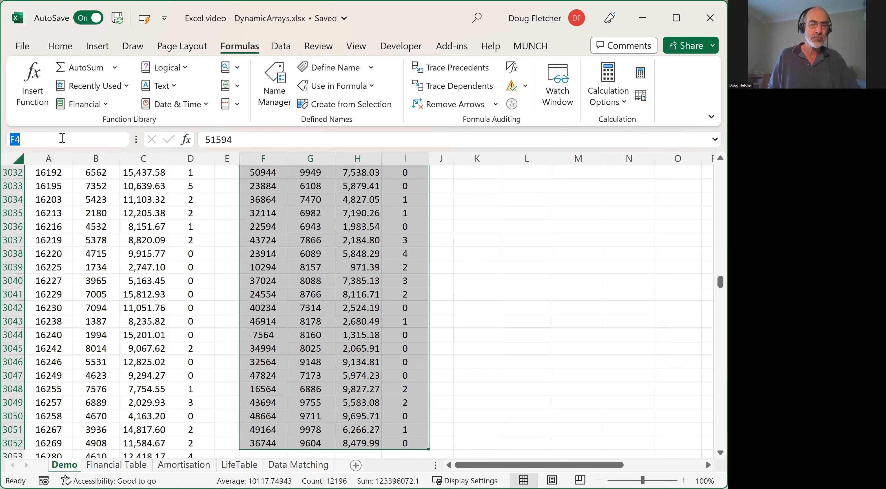
pyautogui.write('Fun')
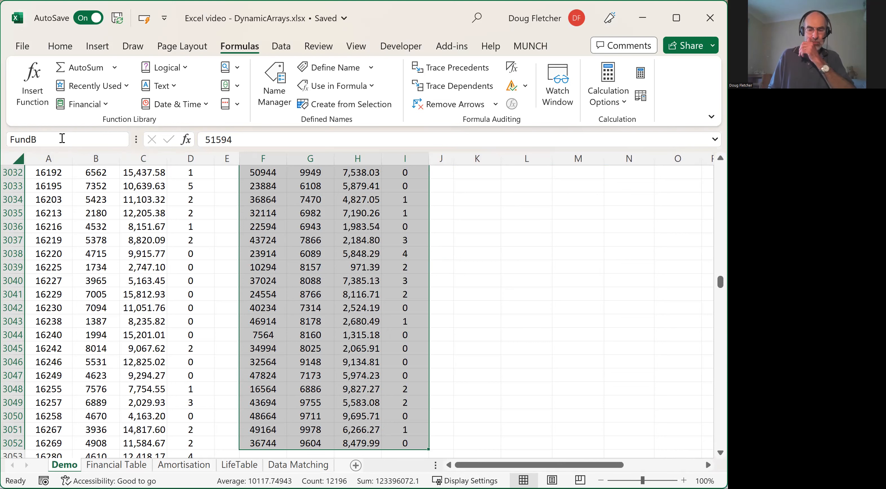
pyautogui.write('dB')
pyautogui.press('Return')
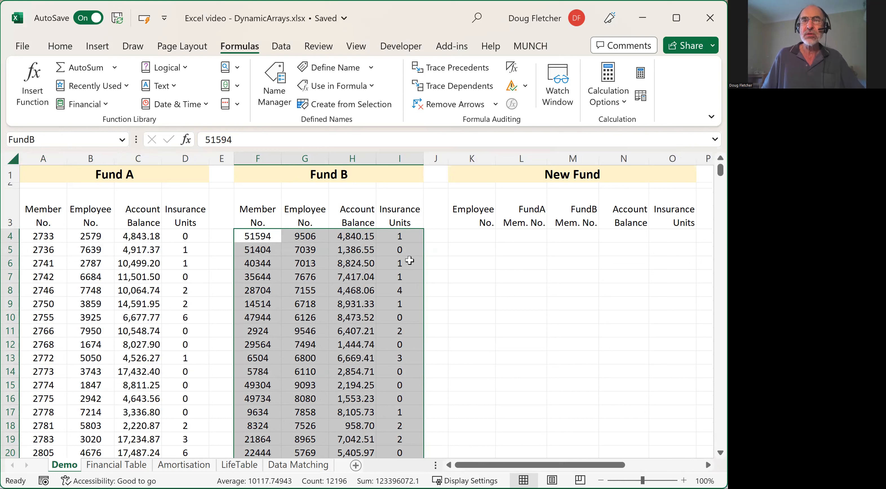
# - Enter =INDEX(FundA,2,3) in K4 under the New Fund employee number and compare it with source cell C5
pyautogui.click(478, 233)
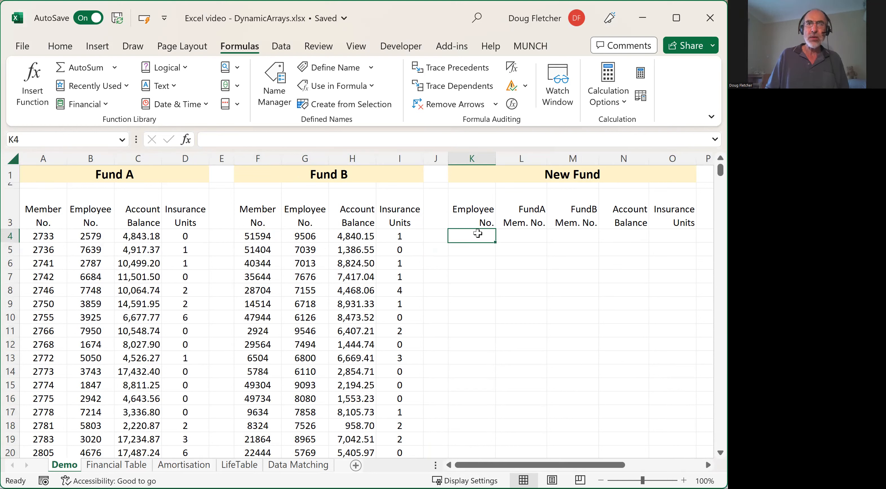
pyautogui.write('=')
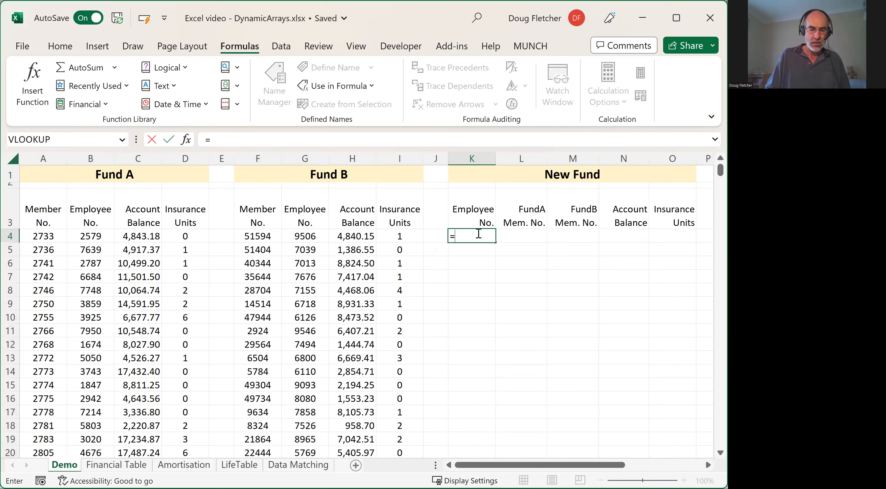
pyautogui.write('index')
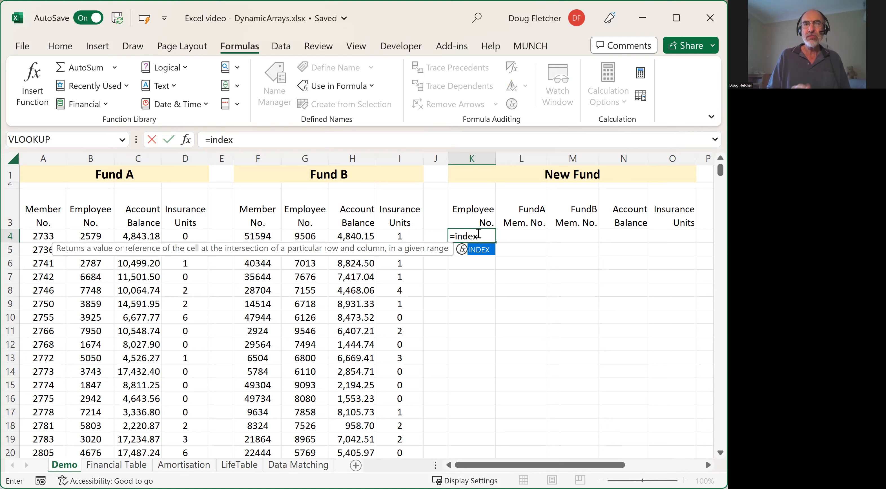
pyautogui.write('(')
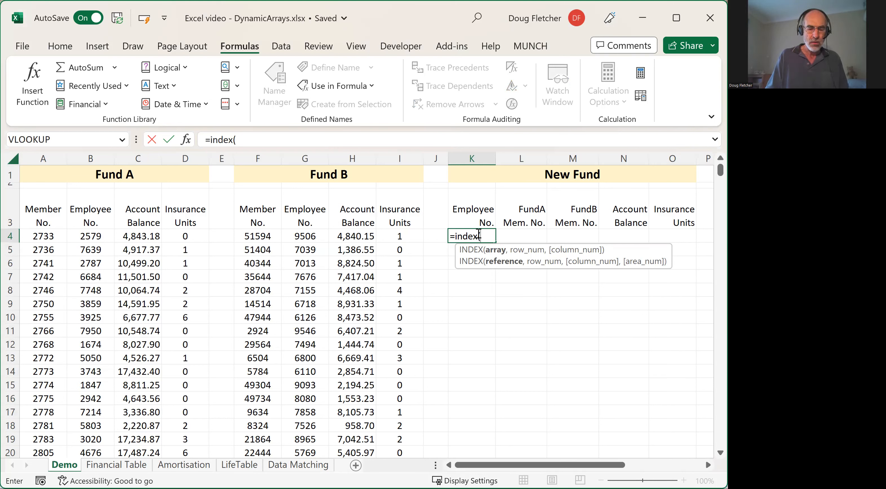
pyautogui.write('FundA')
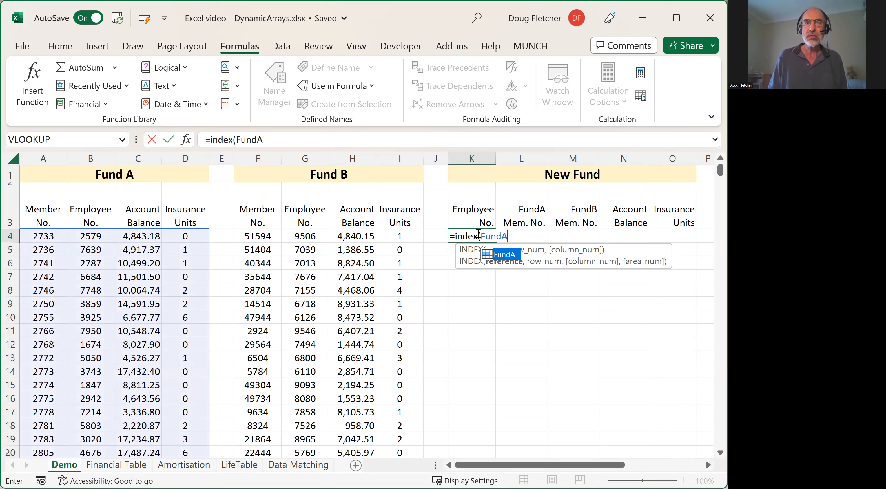
pyautogui.write(',2,3)')
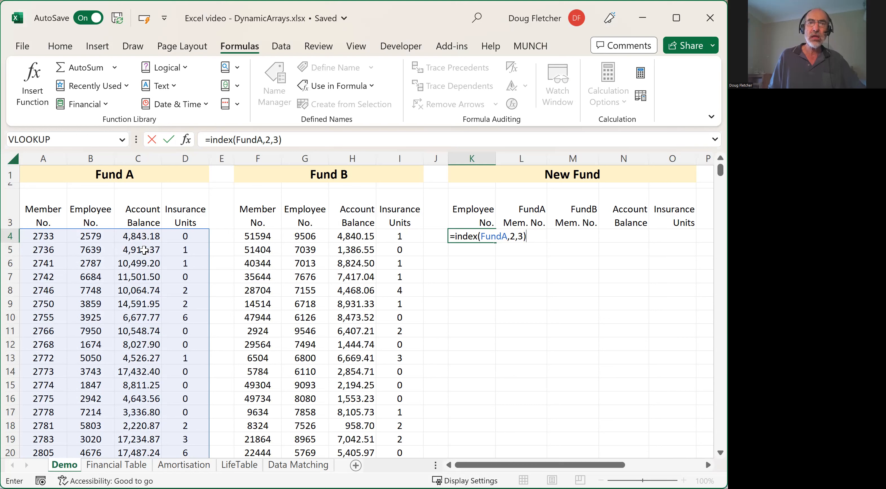
pyautogui.press('Return')
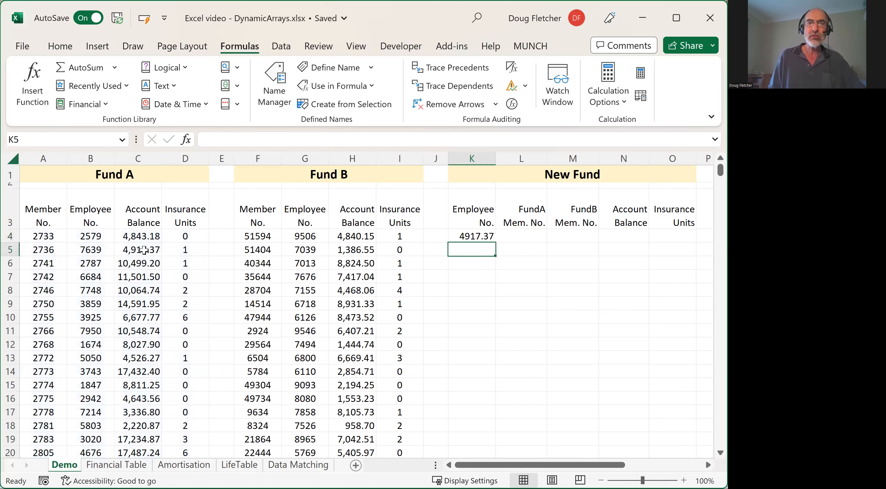
pyautogui.click(143, 250)
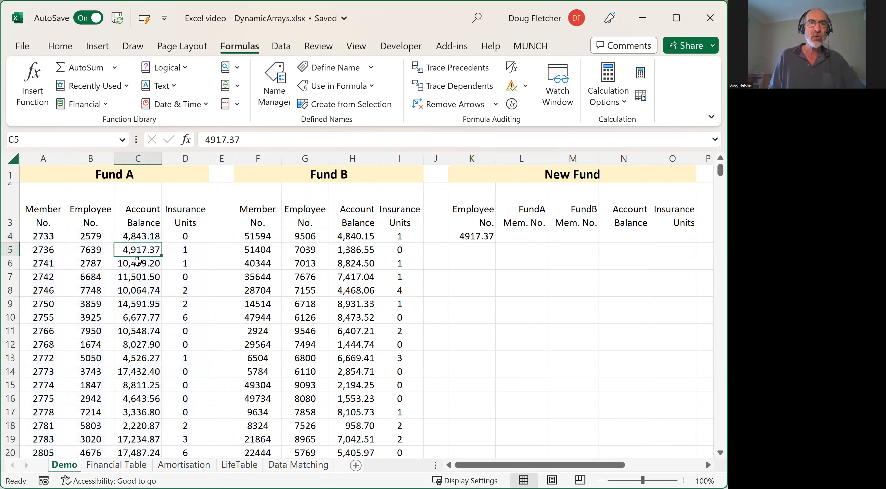
# - Change the column argument of the INDEX formula in K4 to 2, making it =INDEX(FundA,2,2)
pyautogui.click(469, 238)
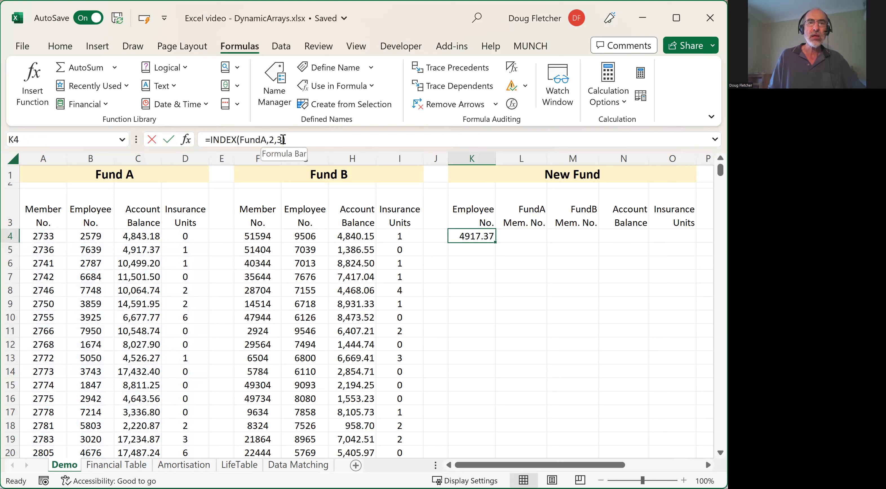
pyautogui.click(283, 139)
pyautogui.press('BackSpace')
pyautogui.write('2')
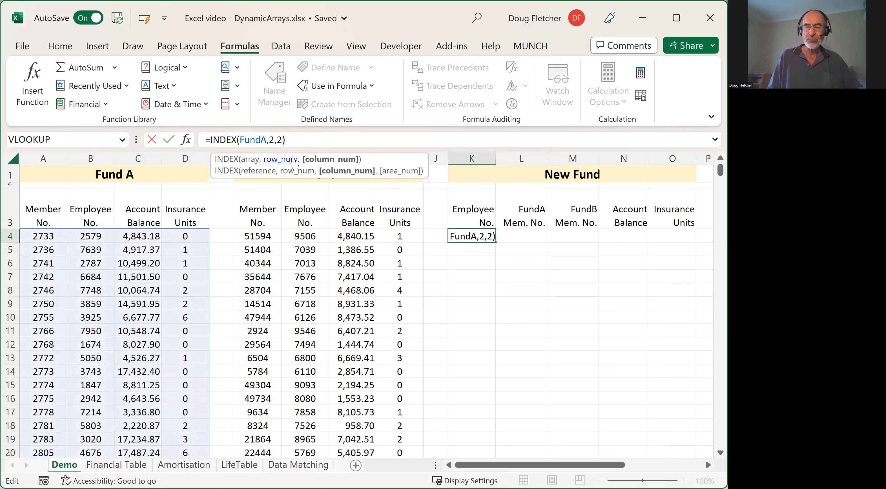
pyautogui.hotkey('ctrl', 'Return')
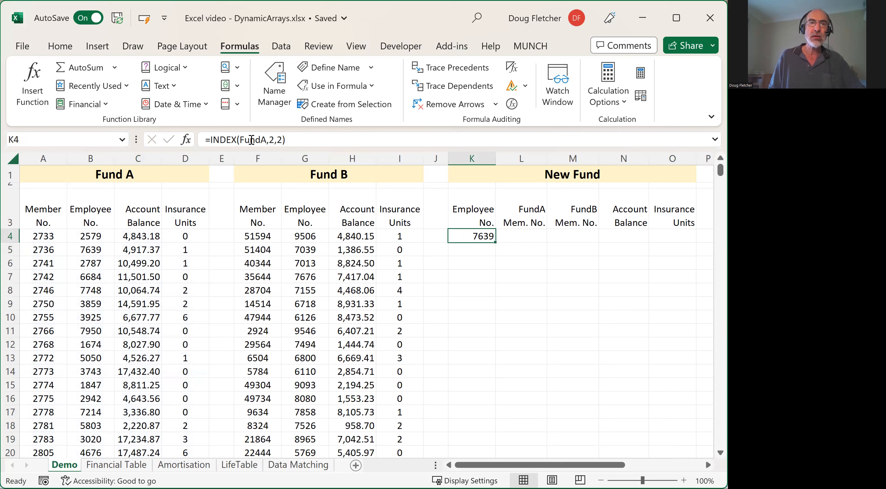
# - Remove the row argument from the INDEX formula in K4, making it =INDEX(FundA,,2) so it returns the whole employee number column
pyautogui.click(275, 139)
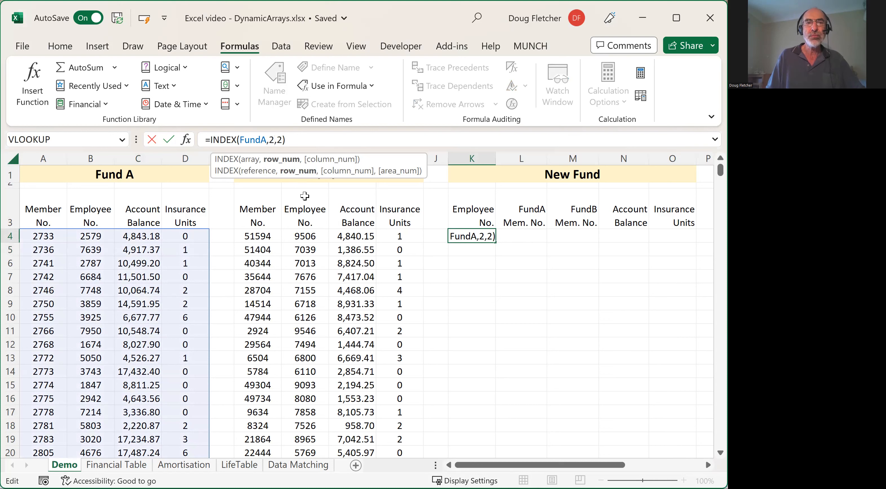
pyautogui.doubleClick(272, 139)
pyautogui.press('Delete')
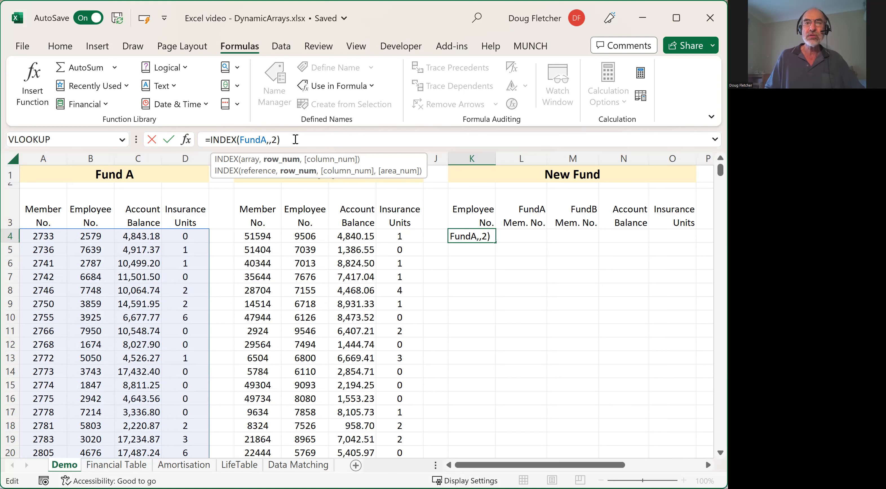
pyautogui.press('Return')
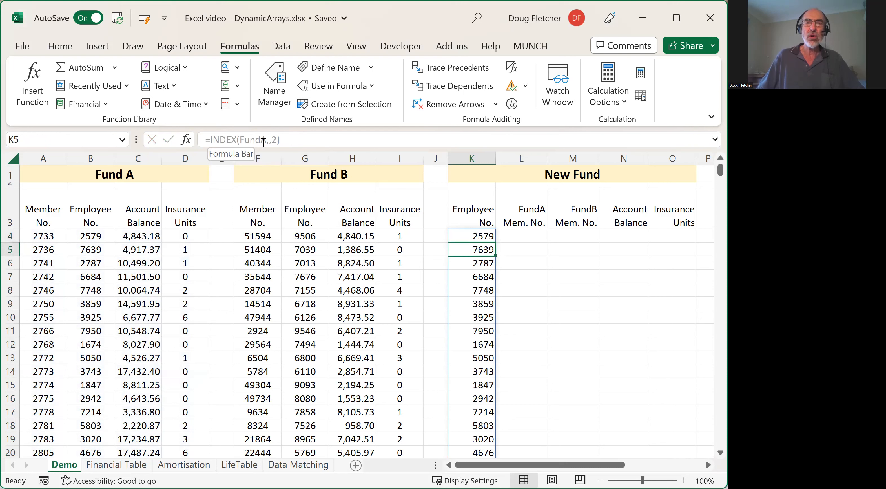
pyautogui.click(291, 139)
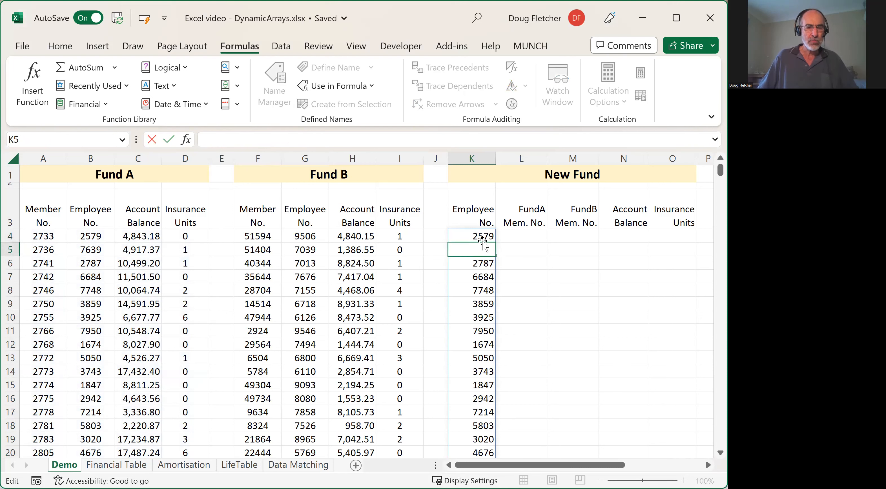
pyautogui.press('Escape')
# - Append a comma and a copy of the INDEX expression to the K4 formula, changing the copy's range to FundB: INDEX(FundB,,2)
pyautogui.click(472, 234)
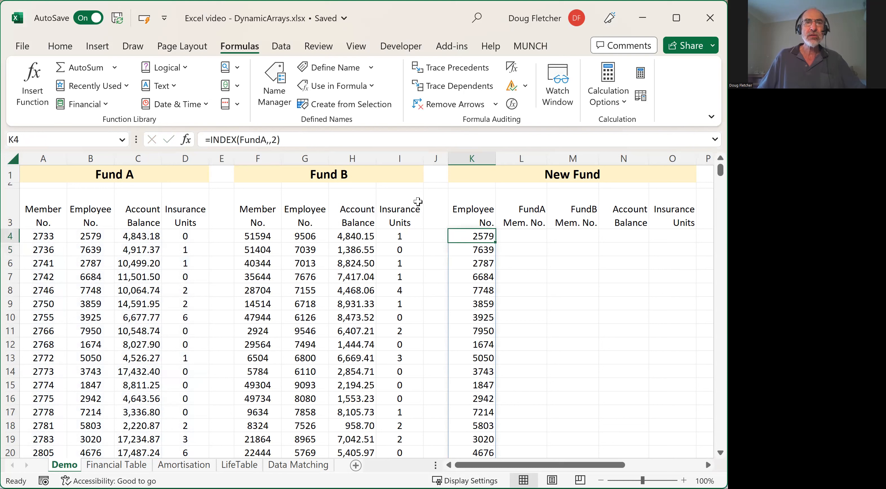
pyautogui.click(287, 138)
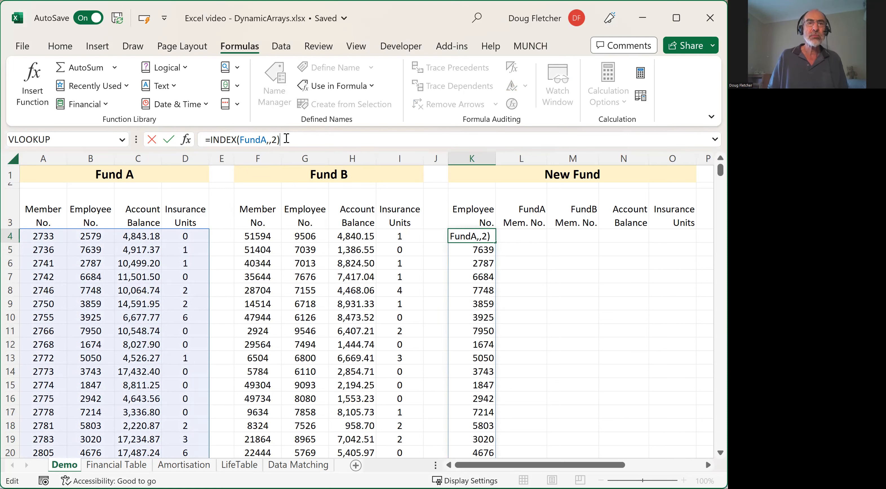
pyautogui.hotkey('shift', 'Home')
pyautogui.hotkey('shift', 'Right')
pyautogui.hotkey('ctrl', 'c')
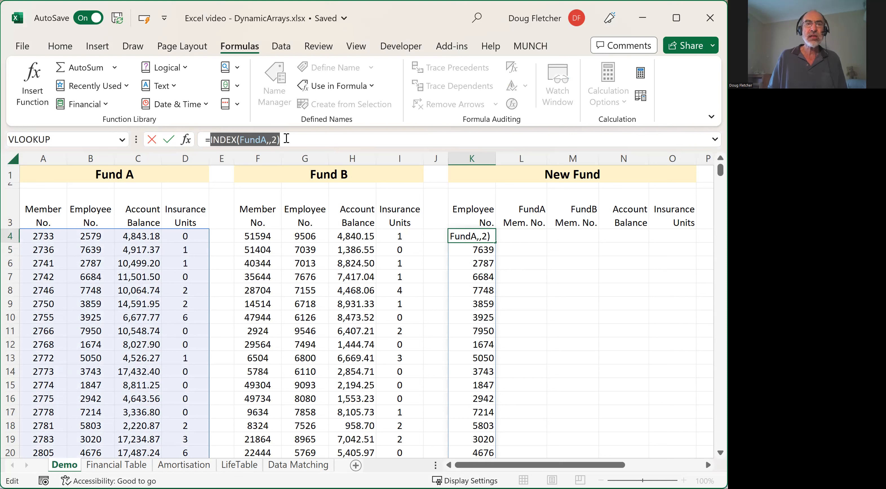
pyautogui.press('End')
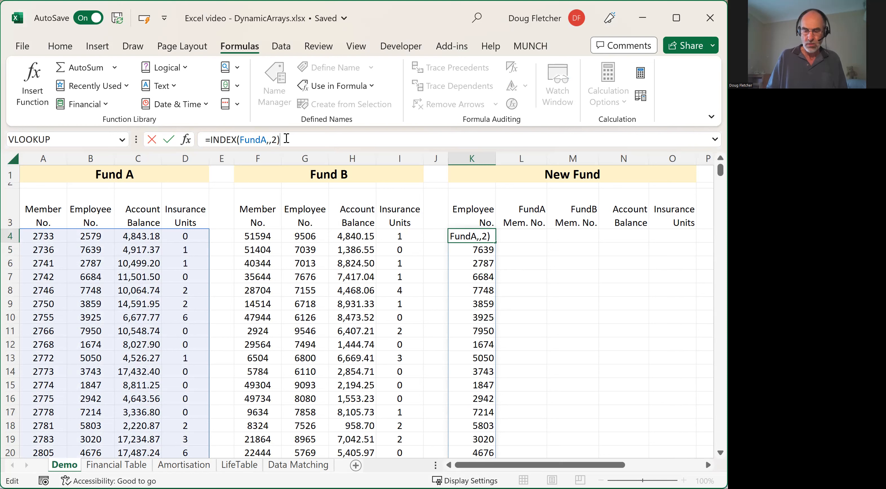
pyautogui.write(',')
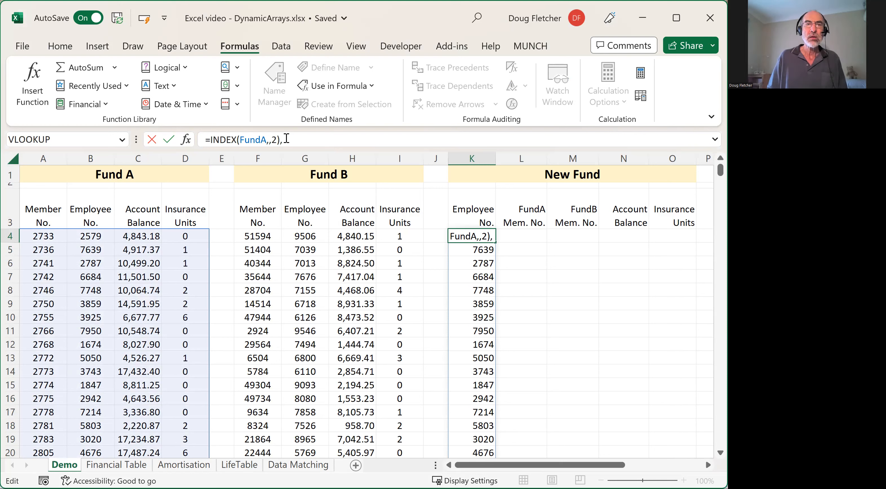
pyautogui.hotkey('ctrl', 'v')
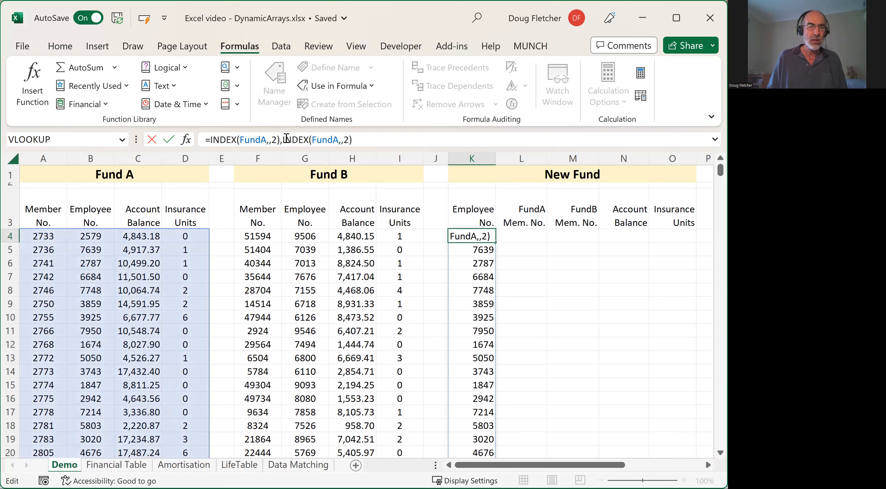
pyautogui.press('Left')
pyautogui.press('Left')
pyautogui.press('Left')
pyautogui.press('Left')
pyautogui.press('BackSpace')
pyautogui.write('B')
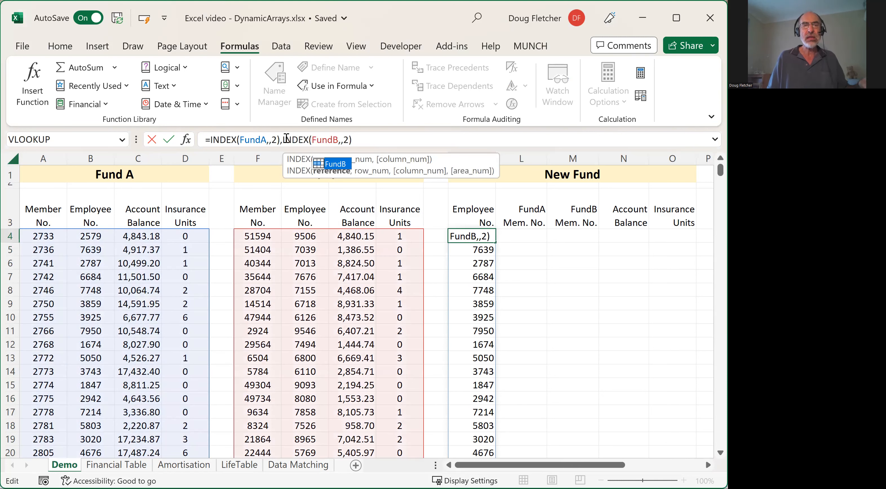
# - Wrap both INDEX expressions in K4 in VSTACK, entering =VSTACK(INDEX(FundA,,2),INDEX(FundB,,2))
pyautogui.click(361, 139)
pyautogui.write(')')
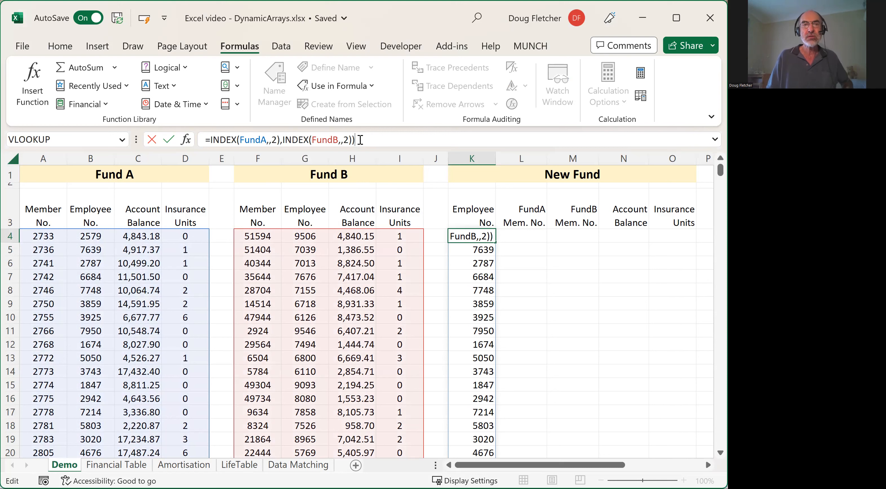
pyautogui.click(211, 138)
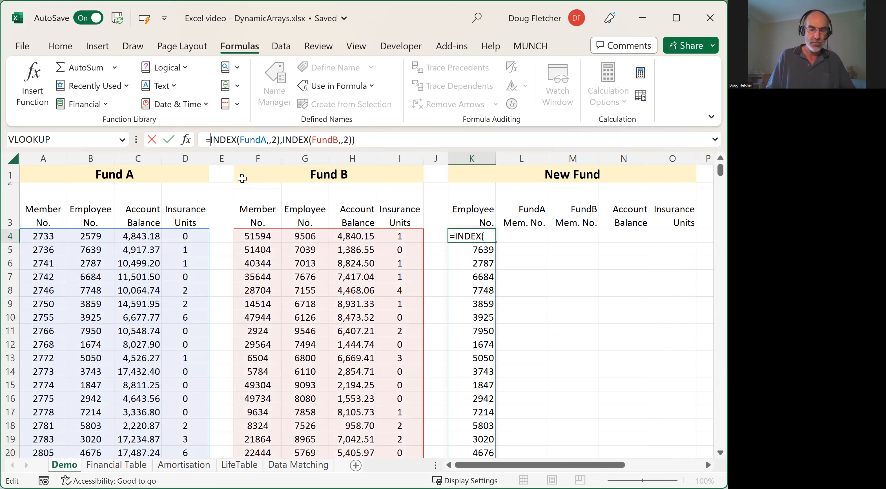
pyautogui.write('(')
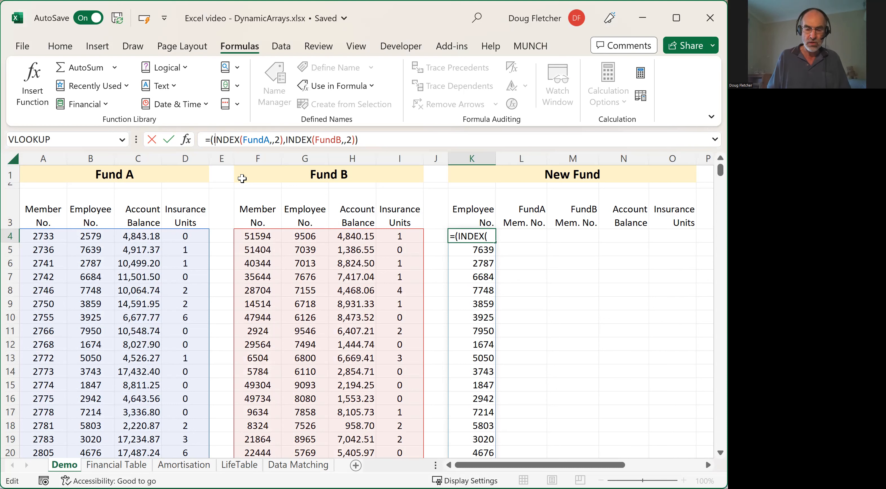
pyautogui.write('vstack')
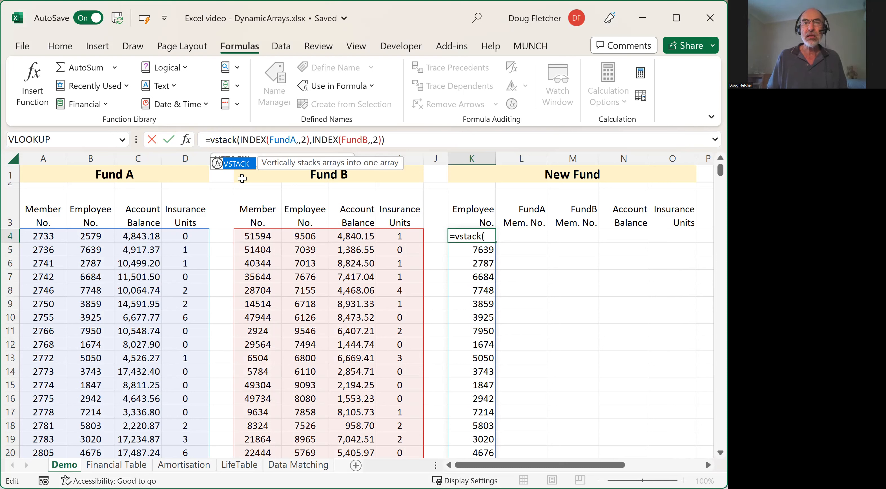
pyautogui.hotkey('ctrl', 'Return')
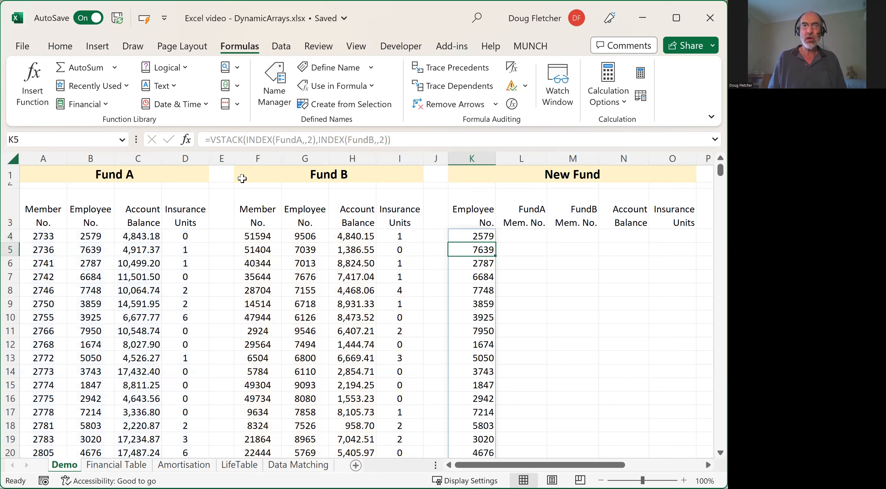
# - Check where the stacked employee number list in column K ends and return to the top of the sheet
pyautogui.hotkey('ctrl', 'Down')
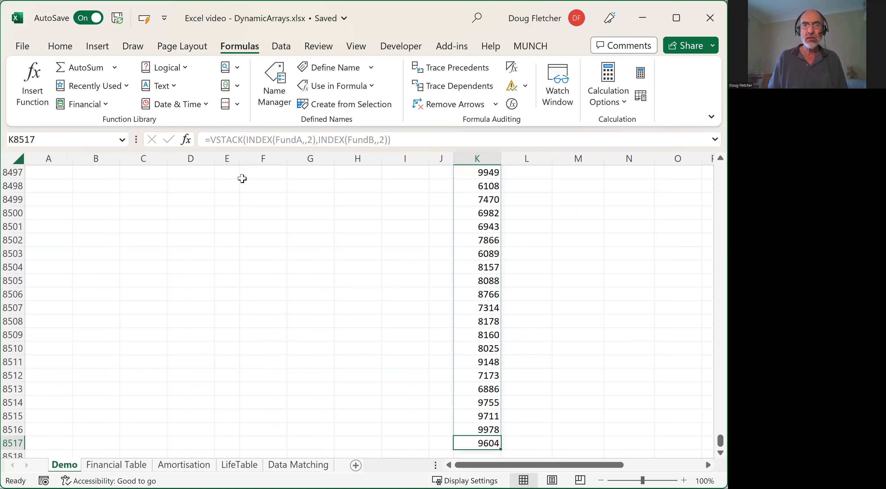
pyautogui.hotkey('ctrl', 'Up')
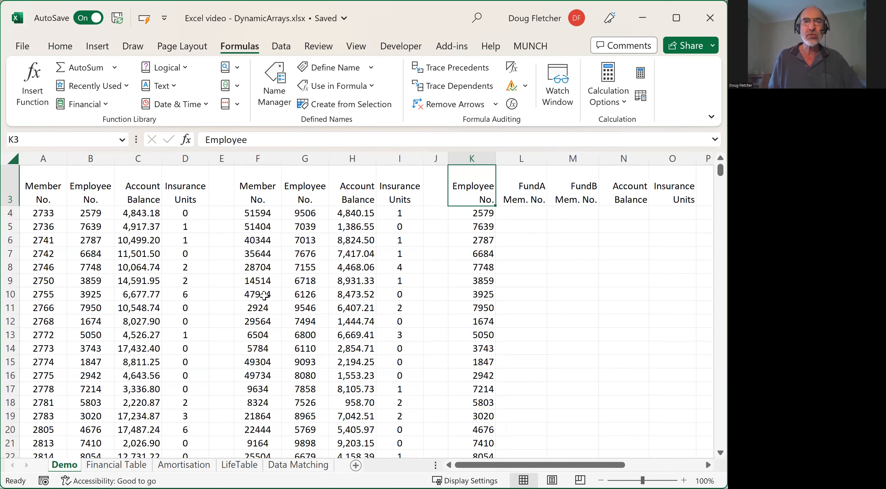
pyautogui.scroll(1, 264, 295)
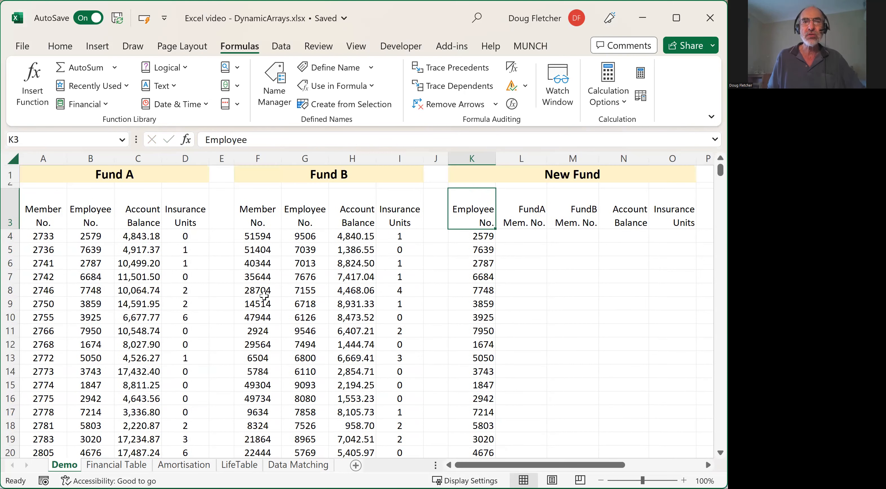
# - Wrap the K4 formula in UNIQUE to drop duplicate employee numbers: =UNIQUE(VSTACK(INDEX(FundA,,2),INDEX(FundB,,2)))
pyautogui.click(479, 235)
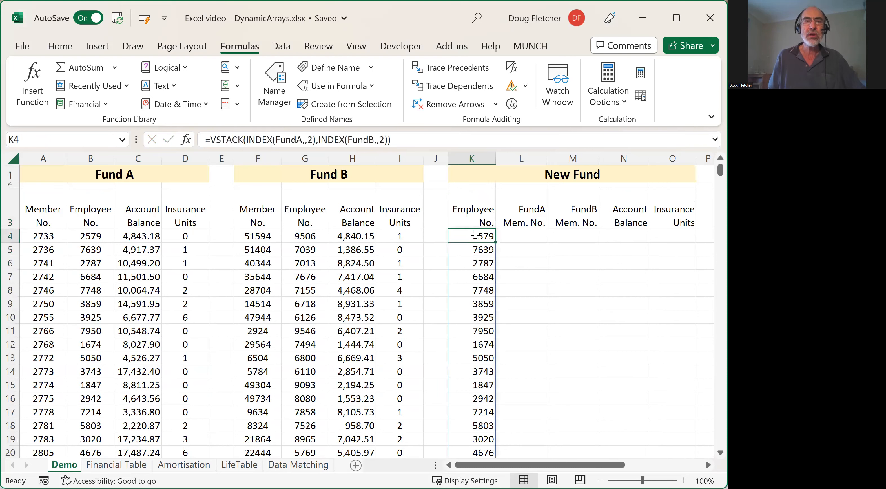
pyautogui.click(211, 140)
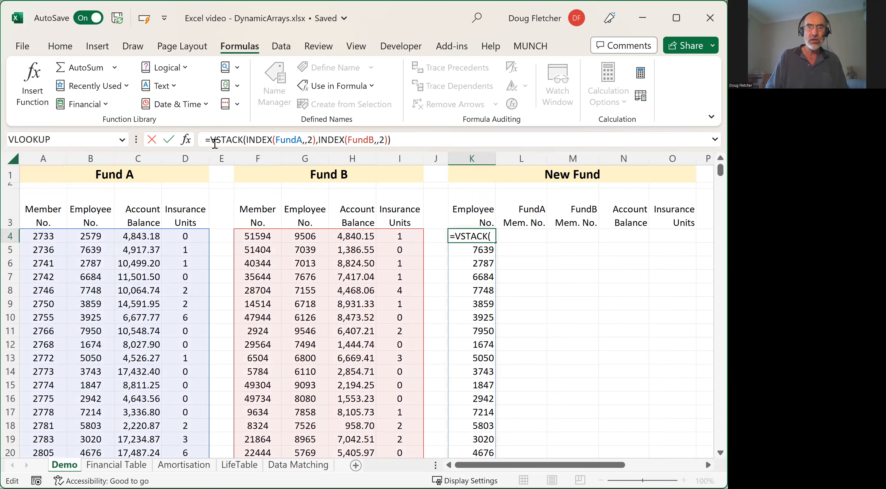
pyautogui.write('unique')
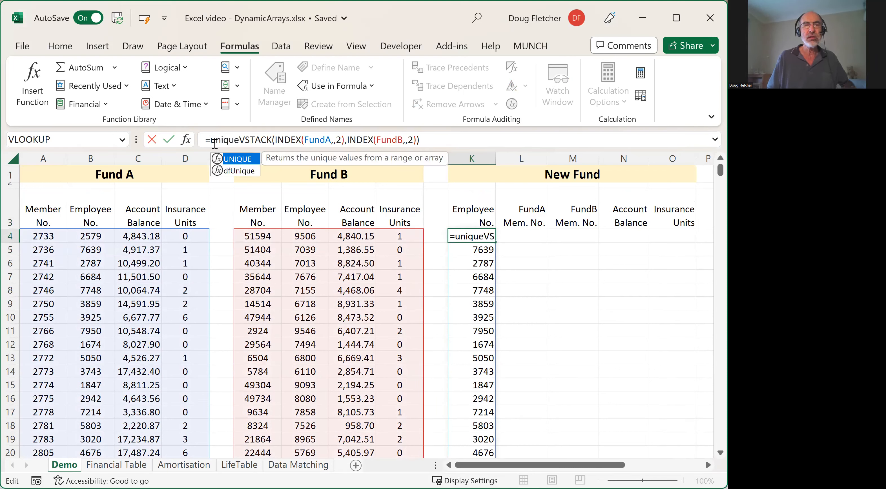
pyautogui.write('(')
pyautogui.click(432, 142)
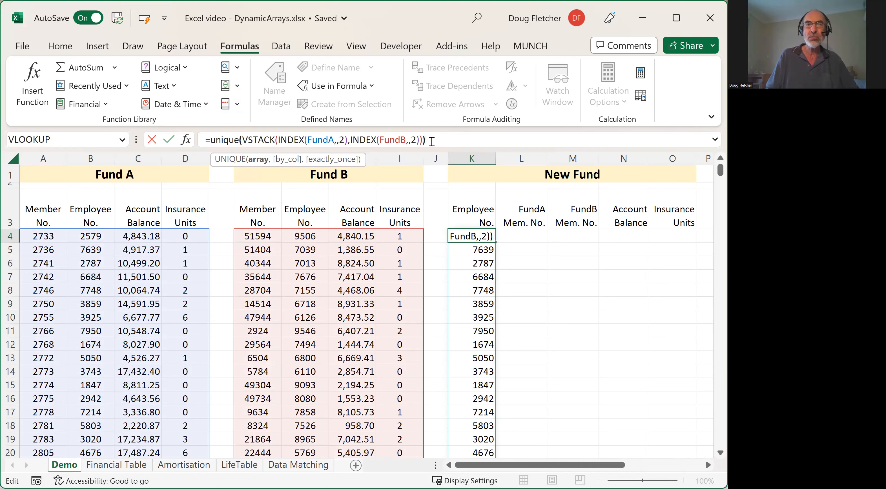
pyautogui.write(')')
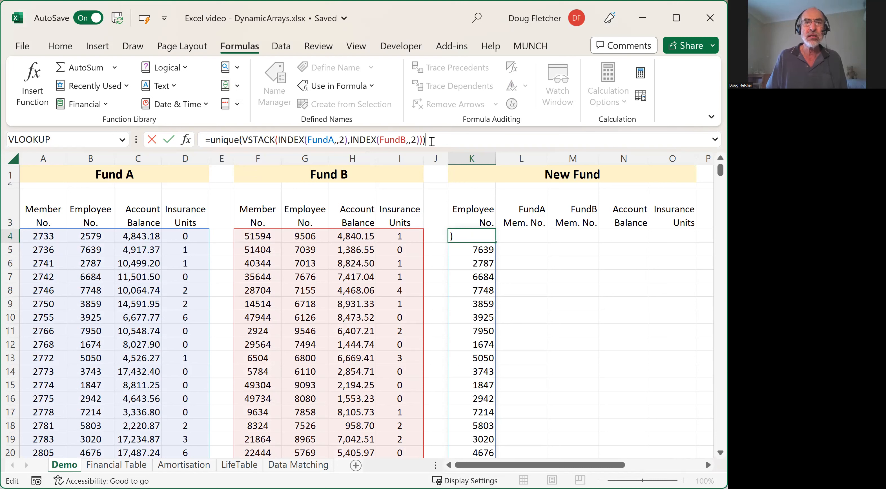
pyautogui.press('Return')
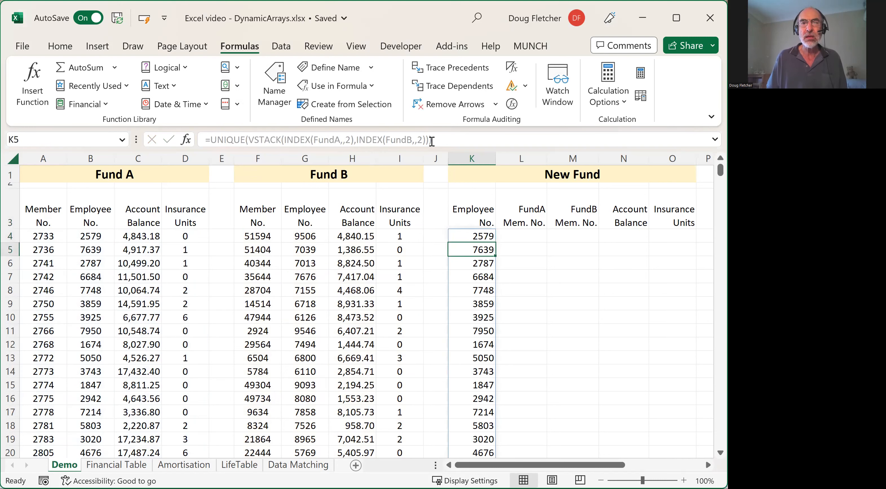
# - Check the last row of the deduplicated employee number list in column K and return to K4
pyautogui.press('Up')
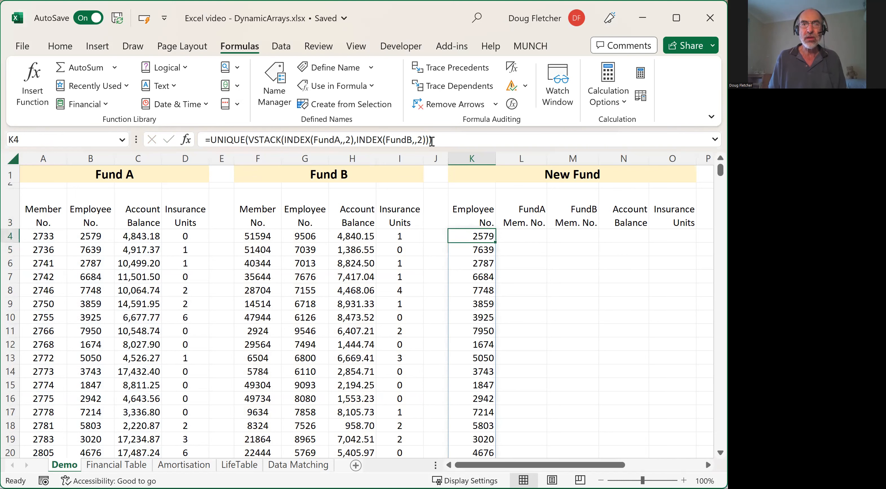
pyautogui.hotkey('ctrl', 'Down')
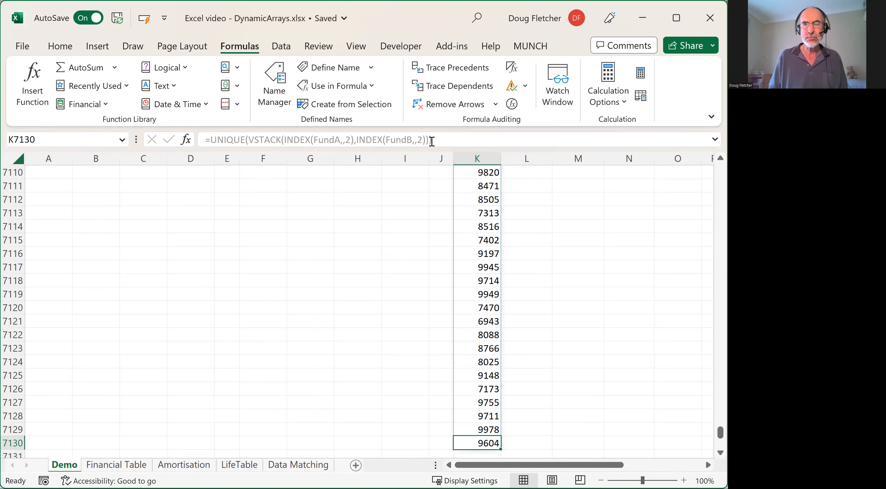
pyautogui.hotkey('ctrl', 'Up')
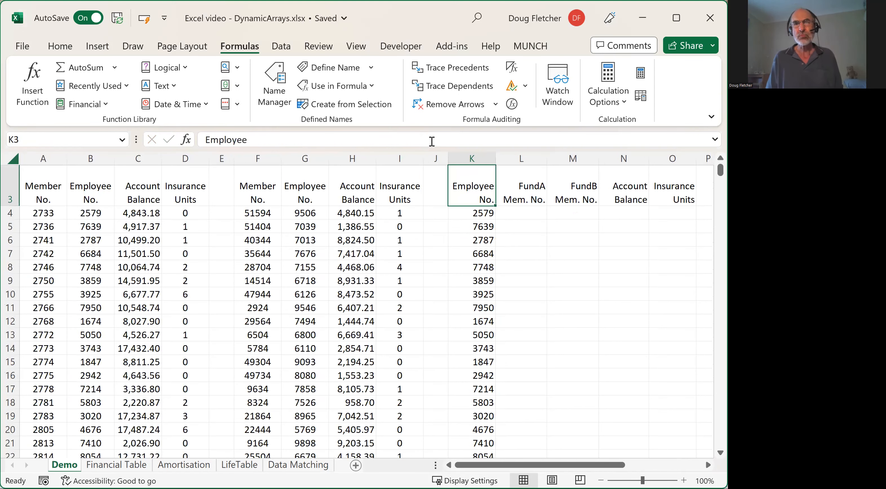
pyautogui.press('Down')
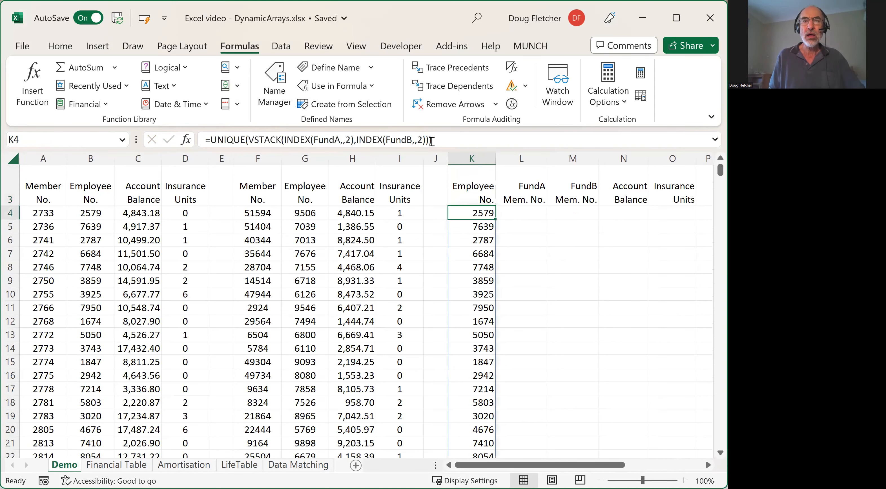
# - Wrap the K4 formula in SORT to order the employee numbers: =SORT(UNIQUE(VSTACK(INDEX(FundA,,2),INDEX(FundB,,2))))
pyautogui.click(210, 140)
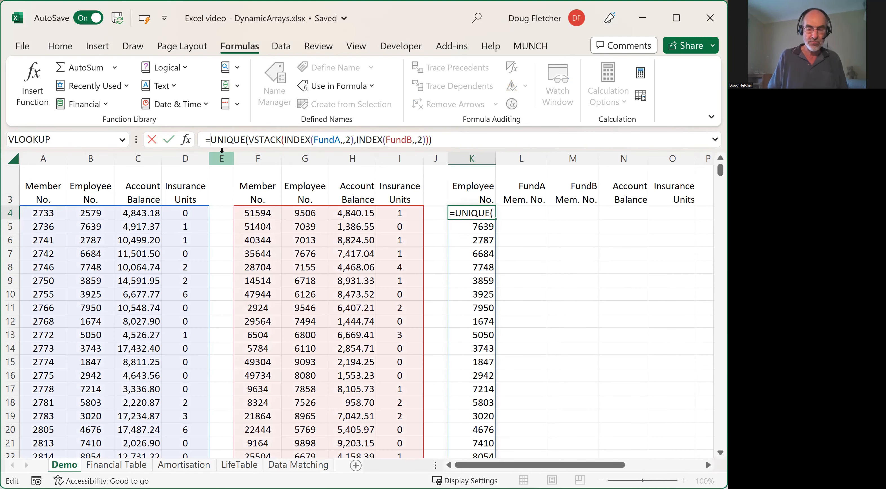
pyautogui.write('sort(')
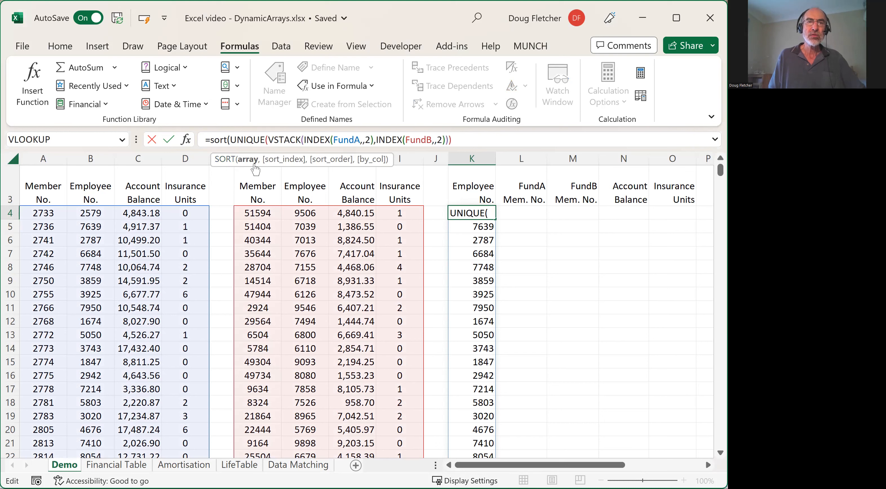
pyautogui.click(460, 139)
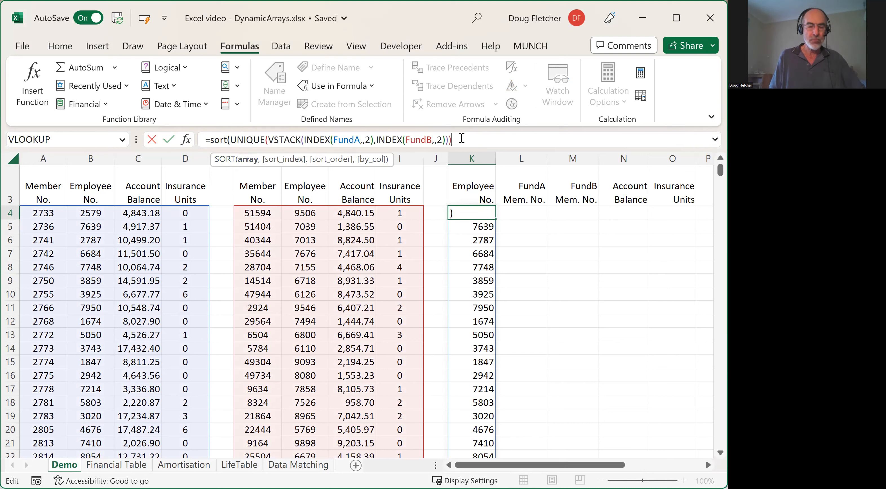
pyautogui.write(')')
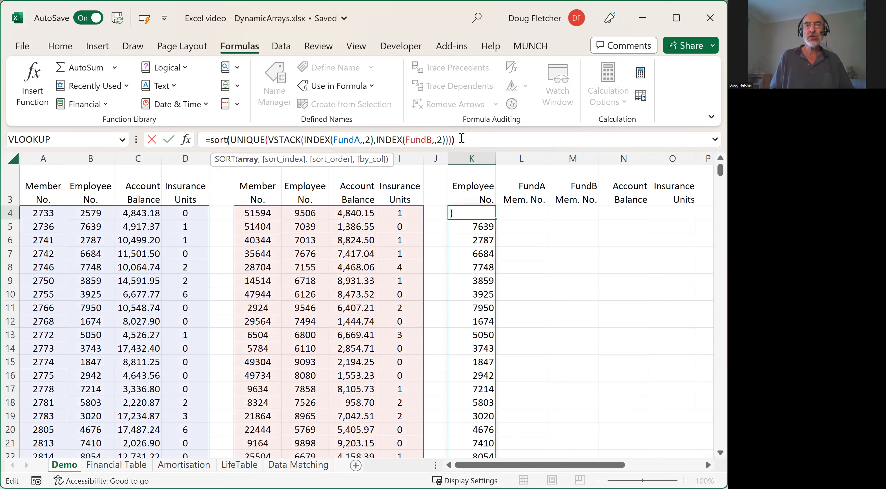
pyautogui.write(')')
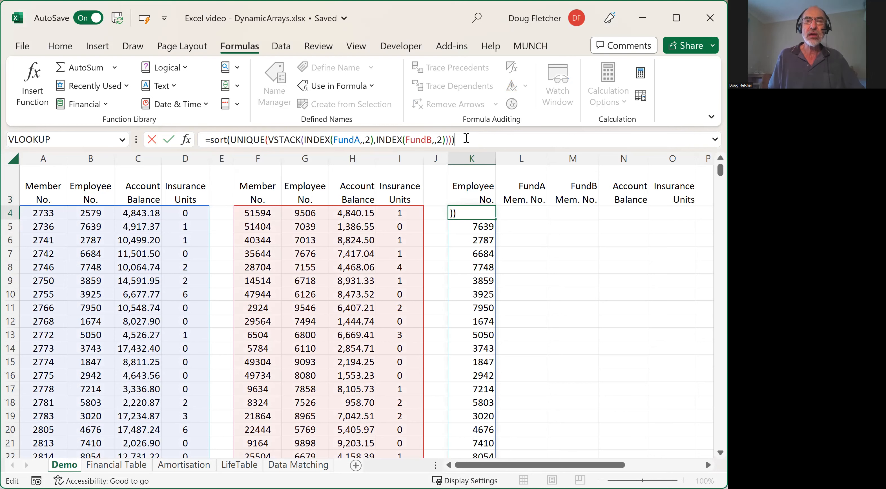
pyautogui.press('Return')
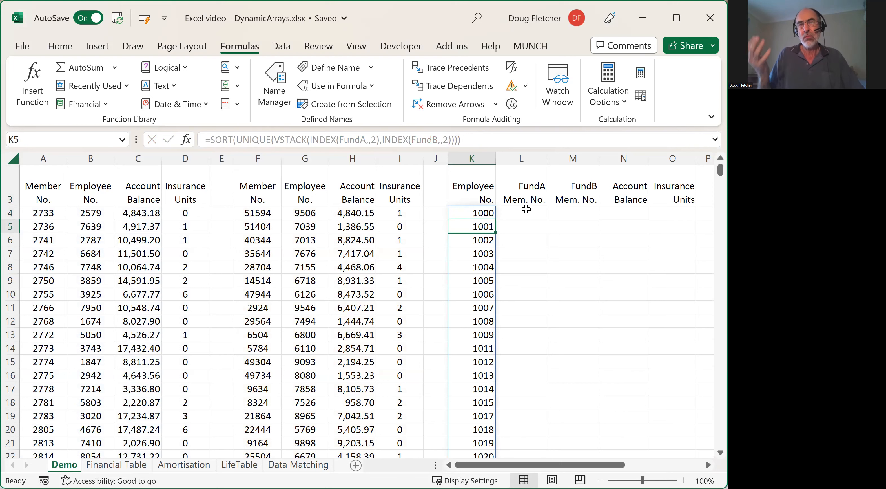
# - In L4, start an XLOOKUP formula with K4 as the lookup value and INDEX(FundA,,2) as the lookup array
pyautogui.scroll(1, 528, 199)
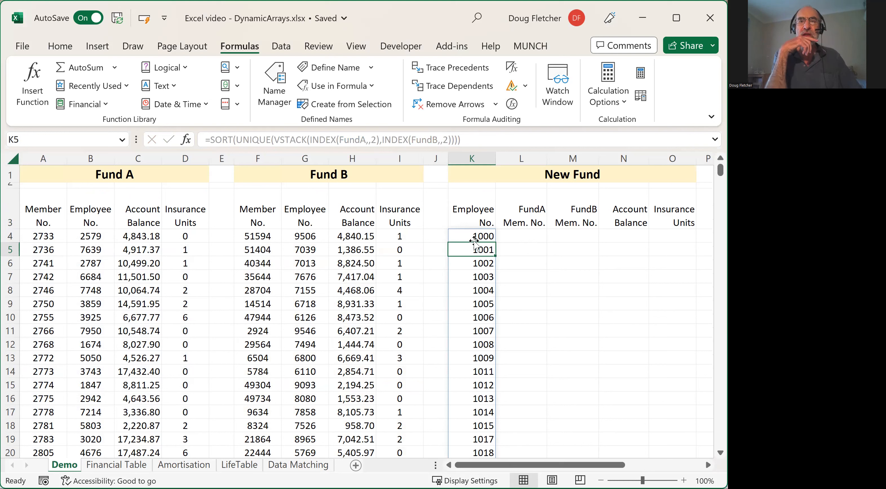
pyautogui.click(528, 233)
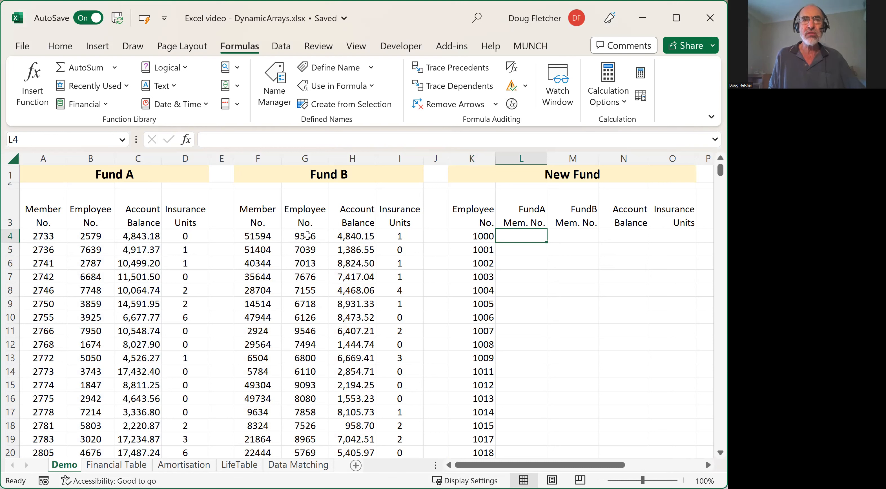
pyautogui.click(278, 139)
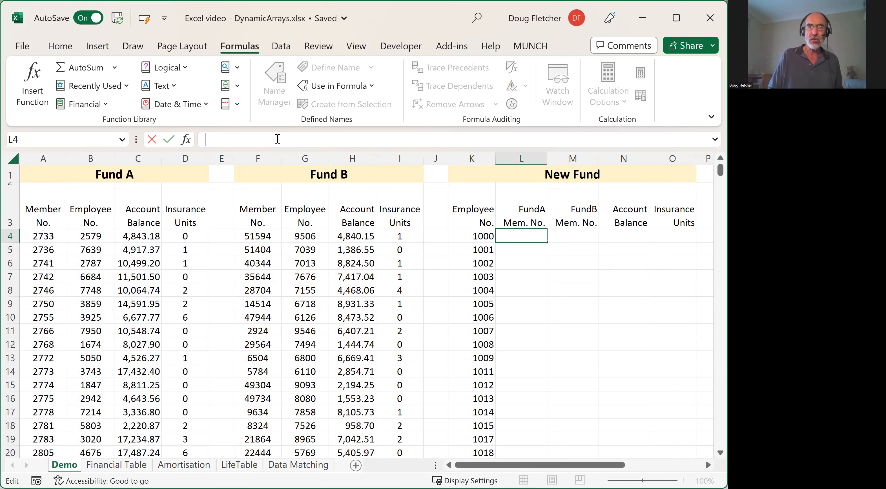
pyautogui.write('=')
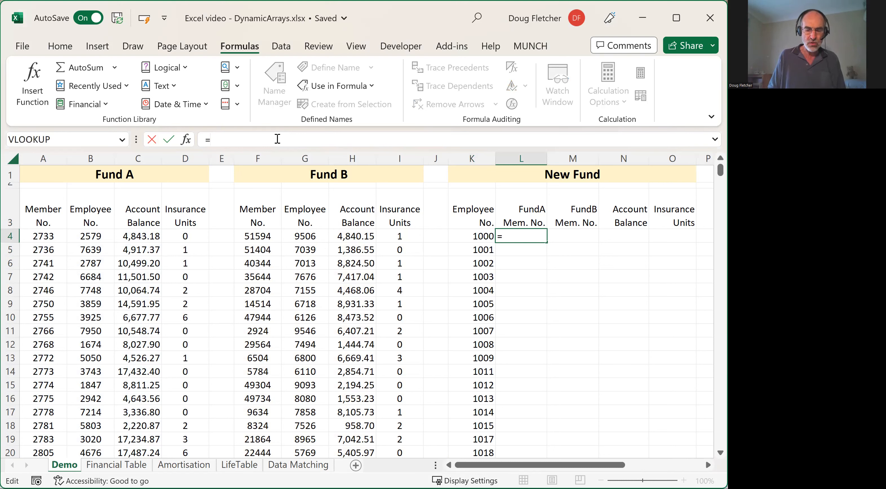
pyautogui.write('xlookup')
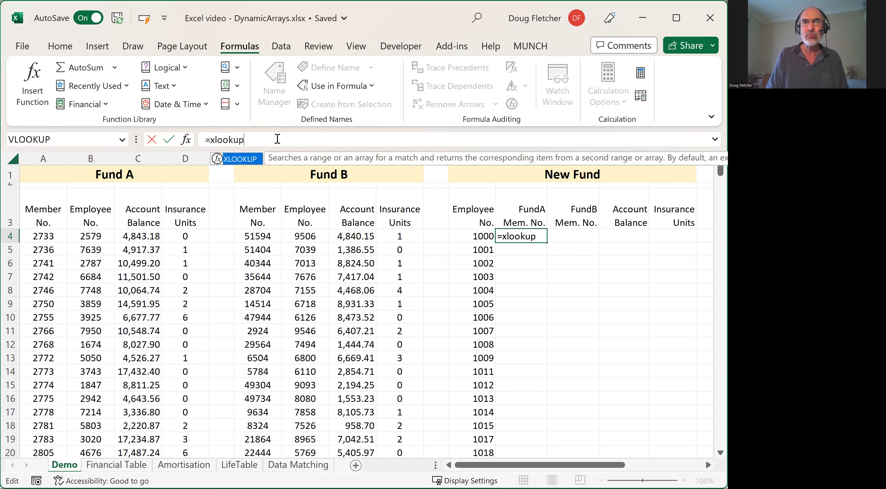
pyautogui.write('(')
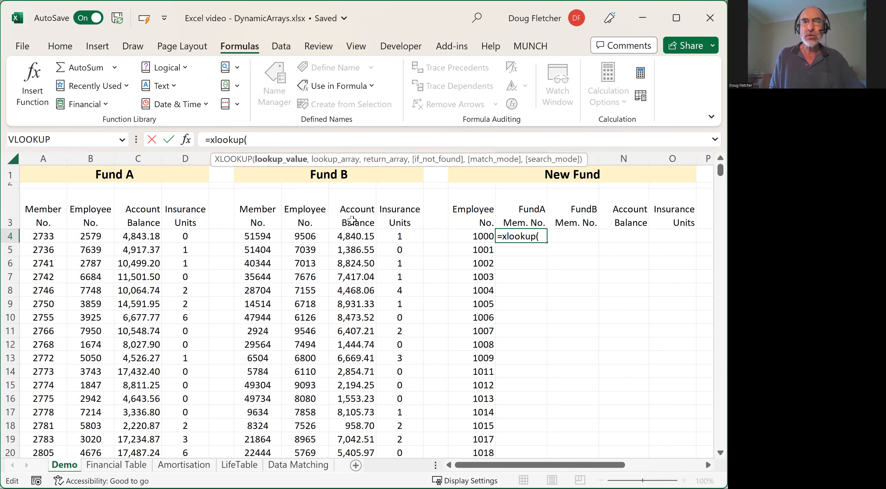
pyautogui.click(475, 236)
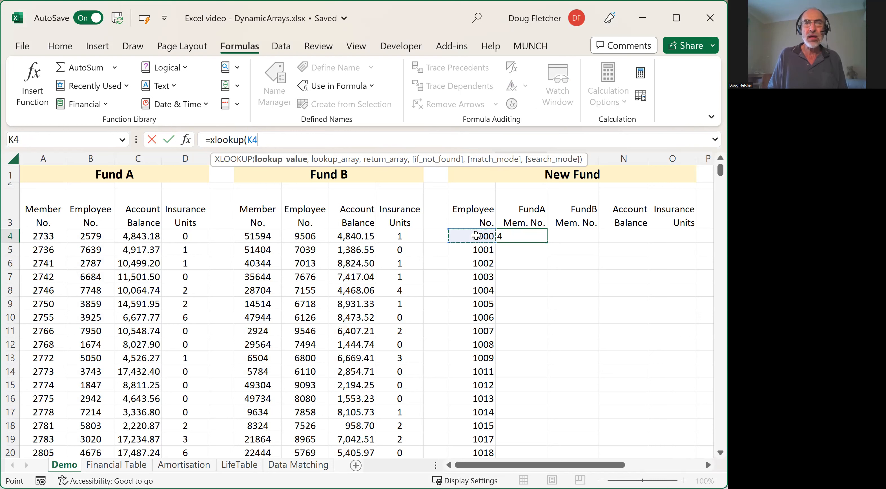
pyautogui.write(',')
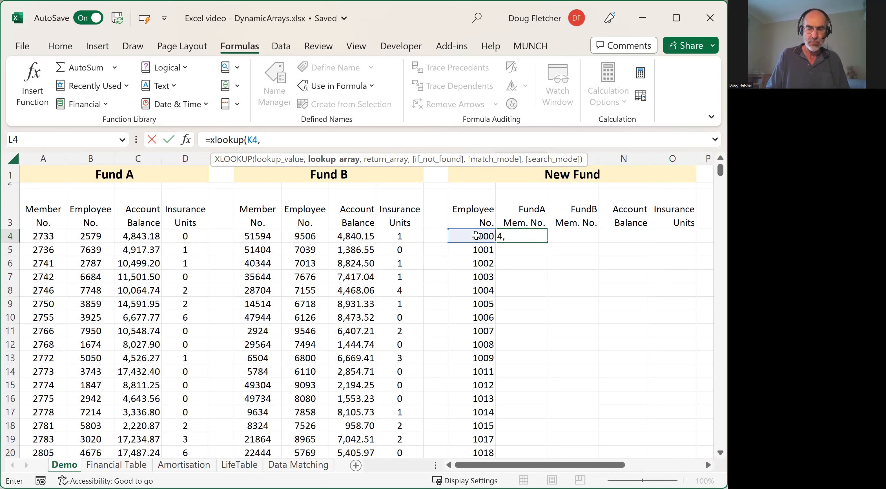
pyautogui.write('Index')
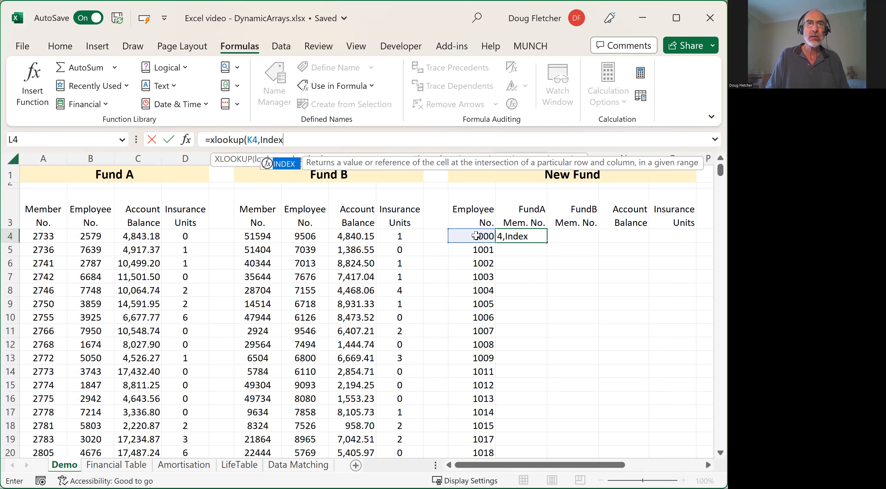
pyautogui.write('(')
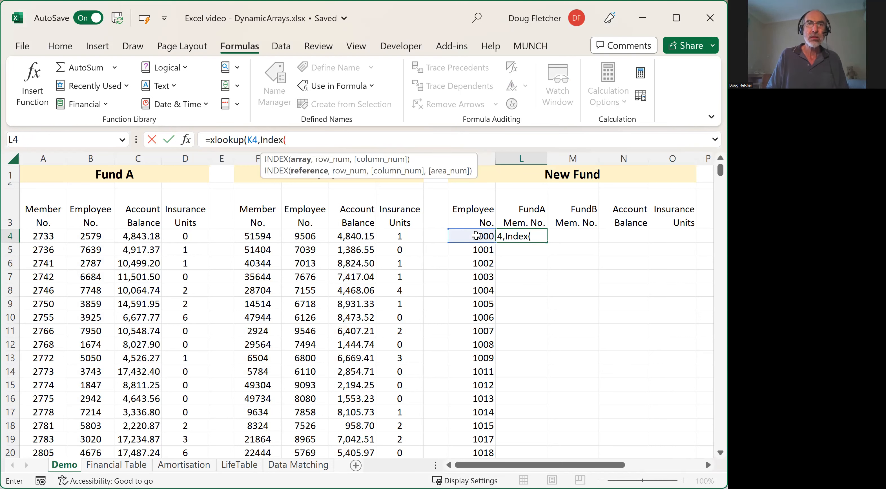
pyautogui.write('FundA')
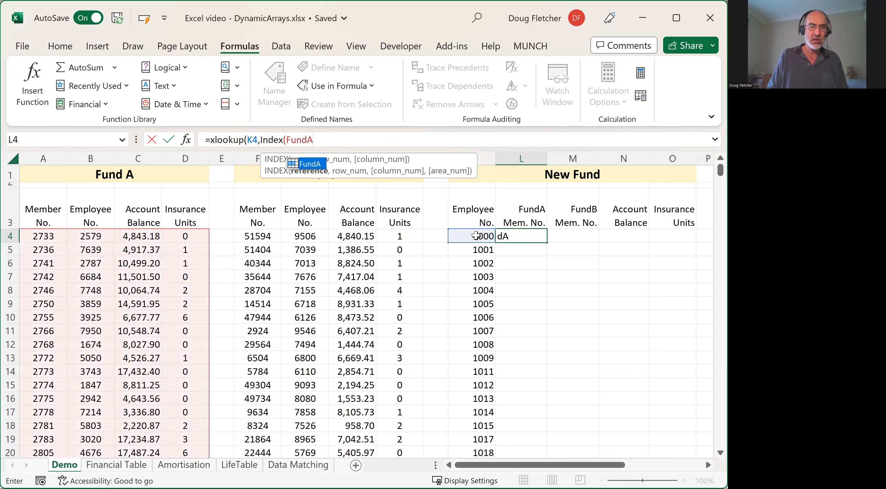
pyautogui.write(',,2')
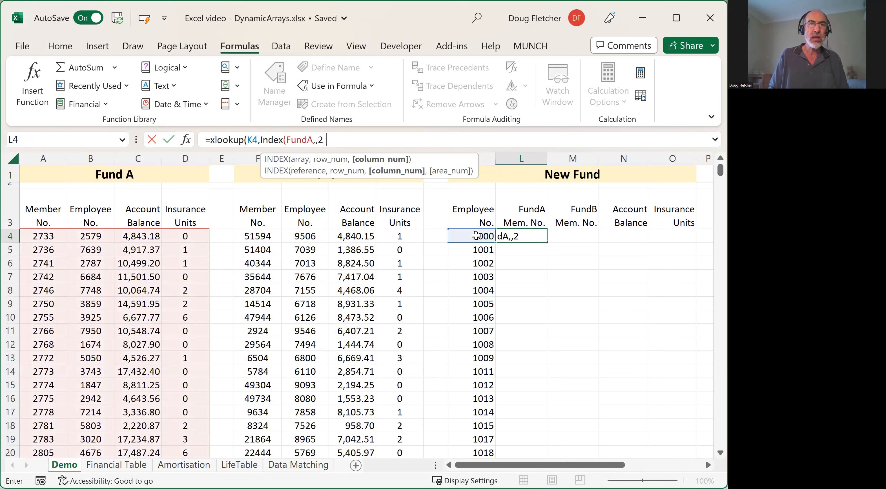
pyautogui.write(')')
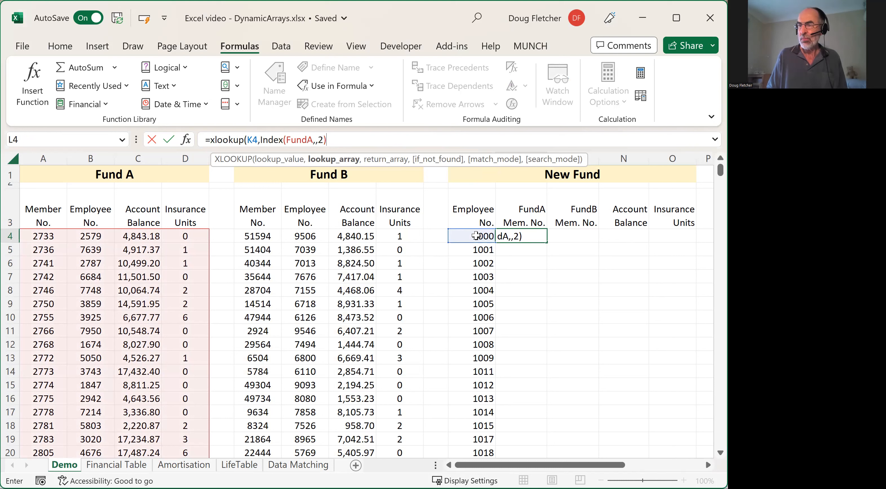
# - Complete the L4 XLOOKUP with INDEX(FundA,,1) as the return array and "" as the if-not-found value
pyautogui.write(',')
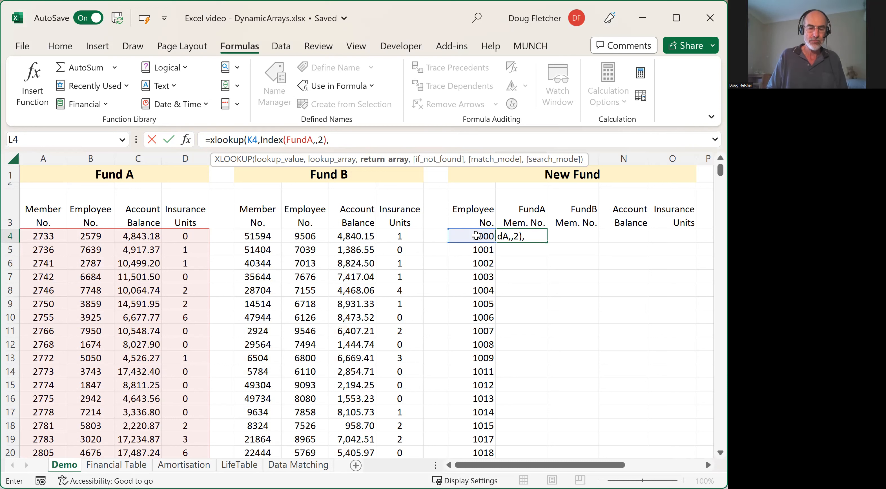
pyautogui.write('Index(')
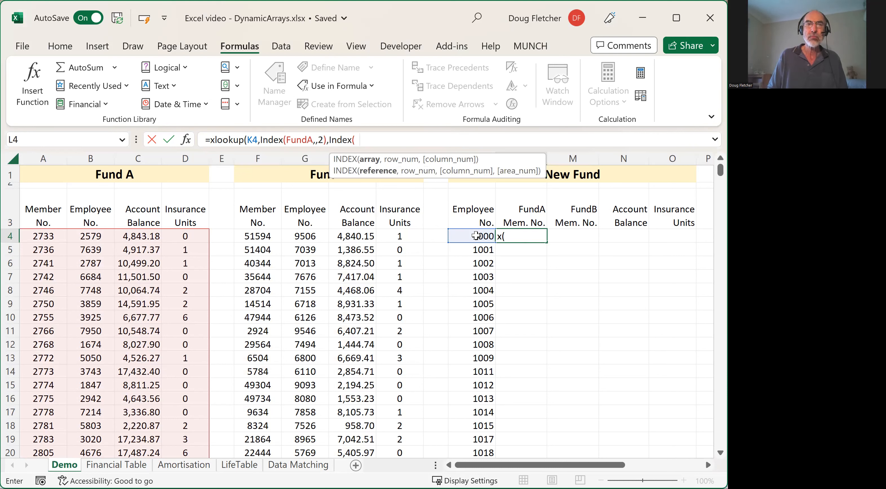
pyautogui.write('FundA,,1')
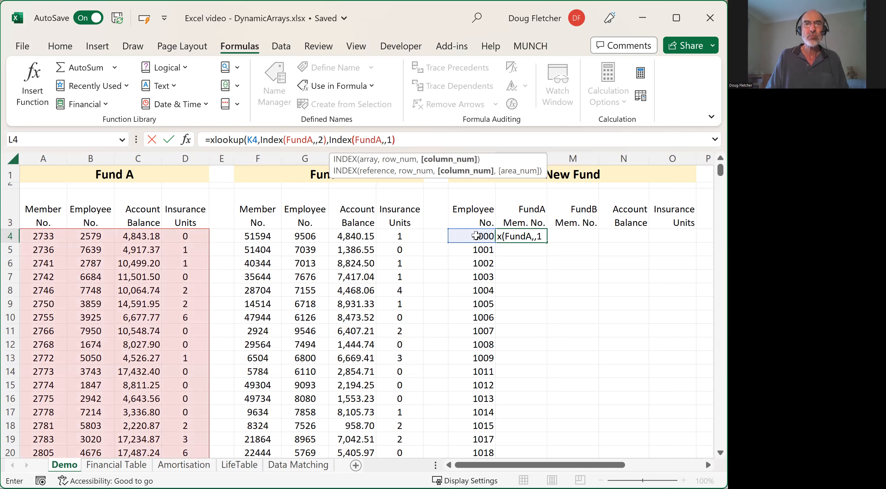
pyautogui.write(')')
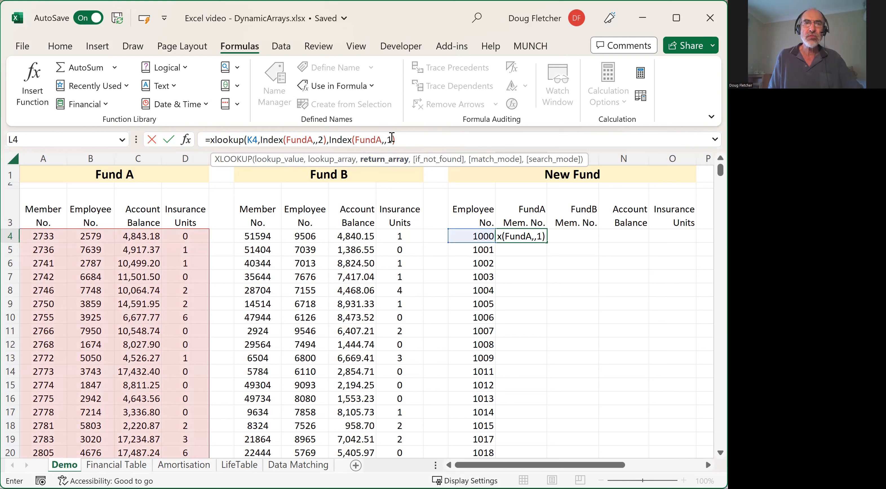
pyautogui.click(403, 140)
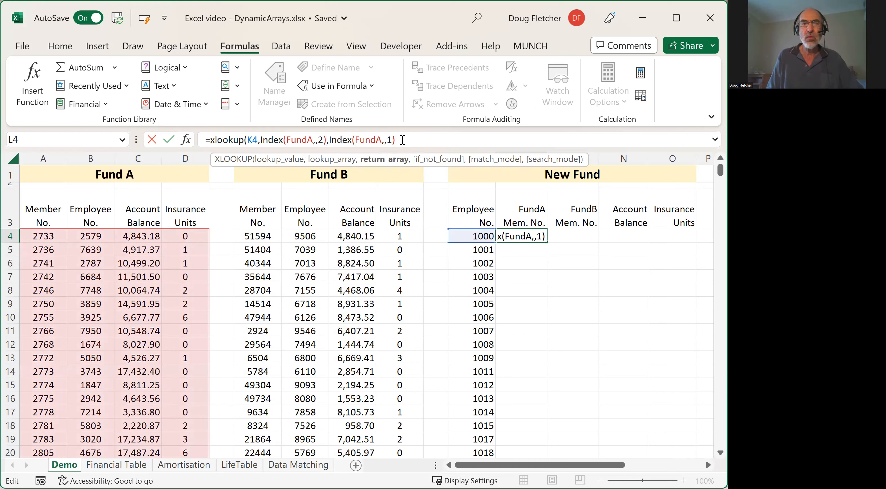
pyautogui.write(',')
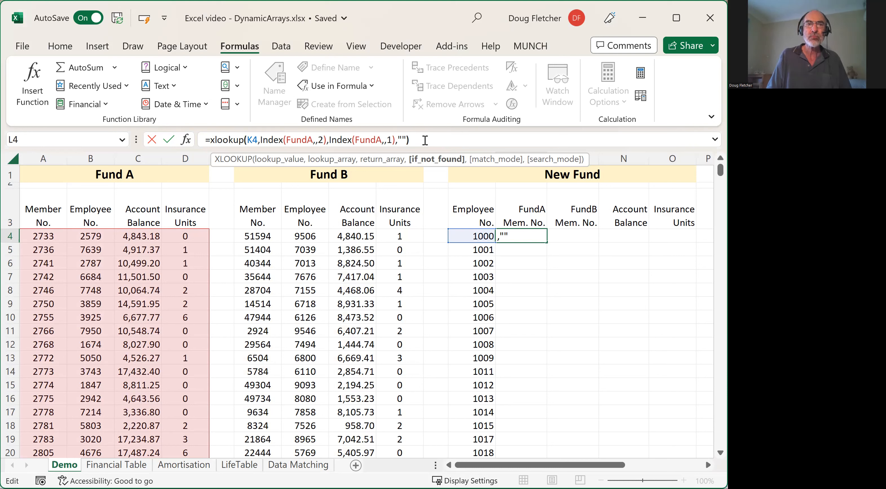
pyautogui.write(')')
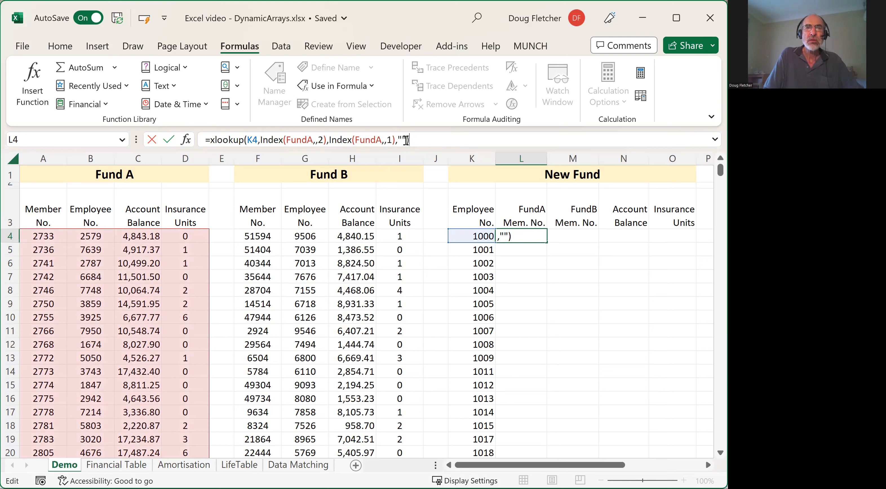
# - Change the lookup value in the L4 formula to the spill reference K4# and enter the formula
pyautogui.click(256, 140)
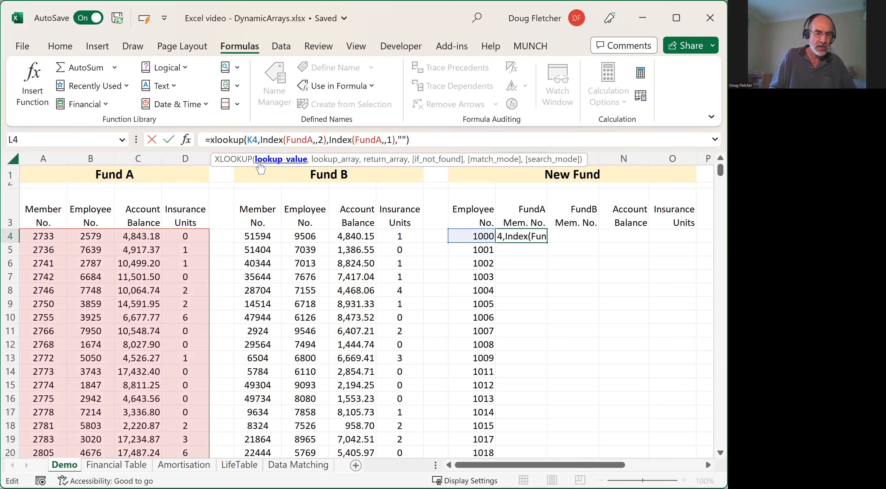
pyautogui.write('#')
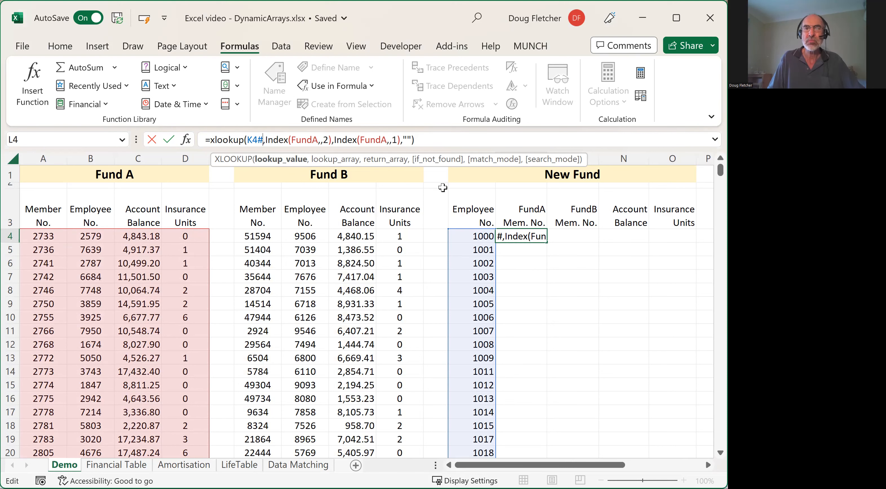
pyautogui.press('Return')
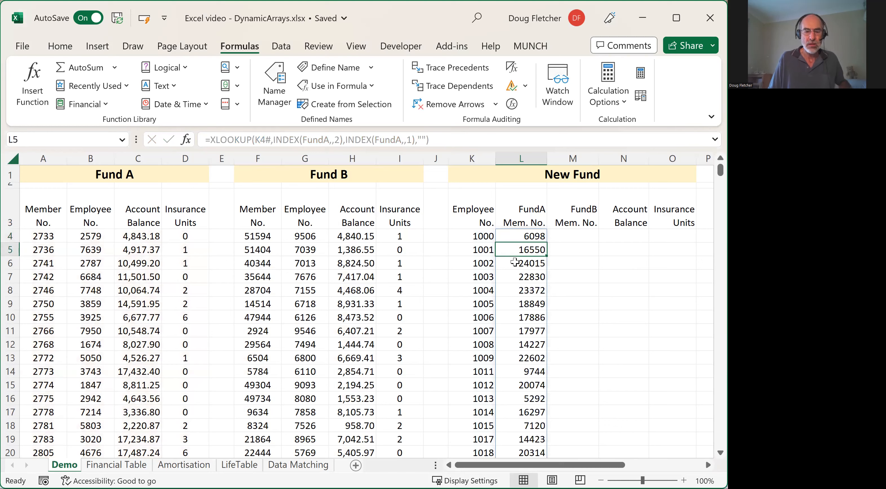
# - Check the FundA member numbers in column L further down the employee list, and return to the top of the sheet
pyautogui.press('Left')
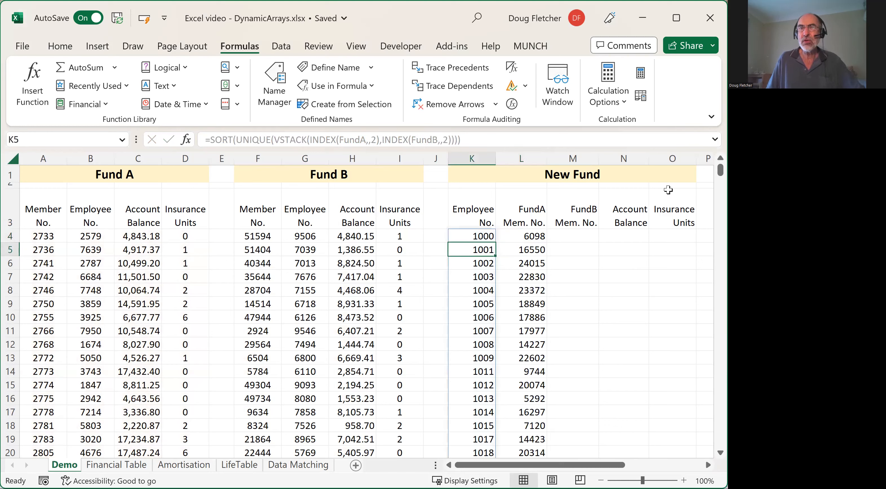
pyautogui.moveTo(721, 170); pyautogui.dragTo(721, 305)
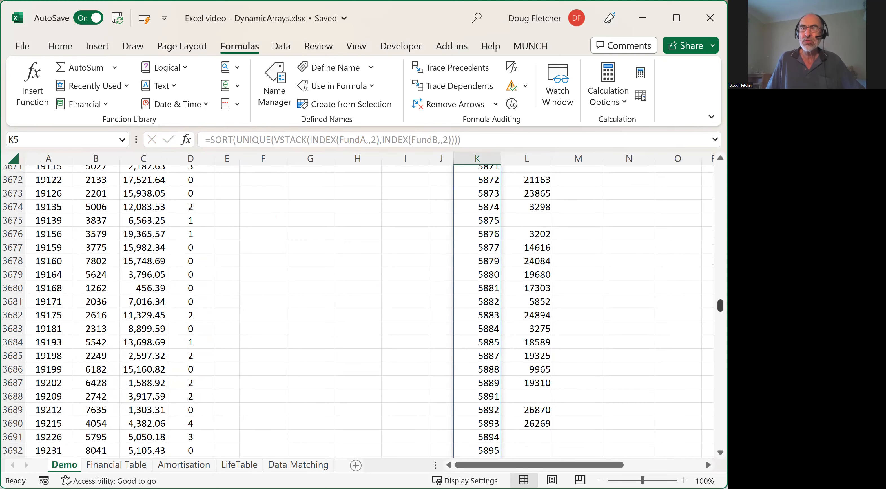
pyautogui.moveTo(720, 305); pyautogui.dragTo(707, 155)
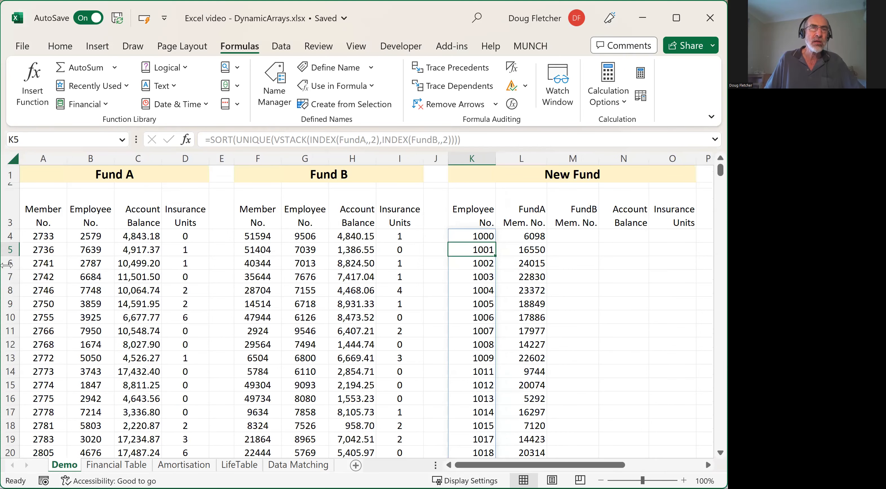
# - Freeze the header rows above row 4 and check that they stay in place while moving through the data
pyautogui.click(9, 235)
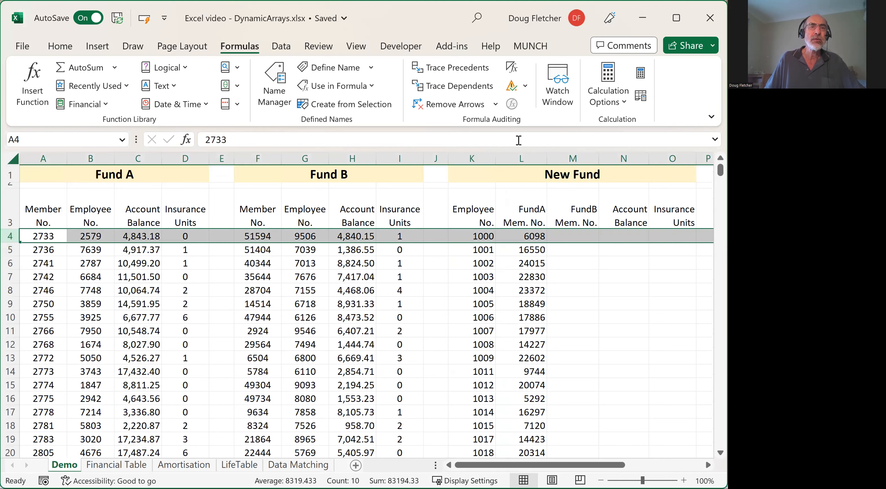
pyautogui.click(63, 50)
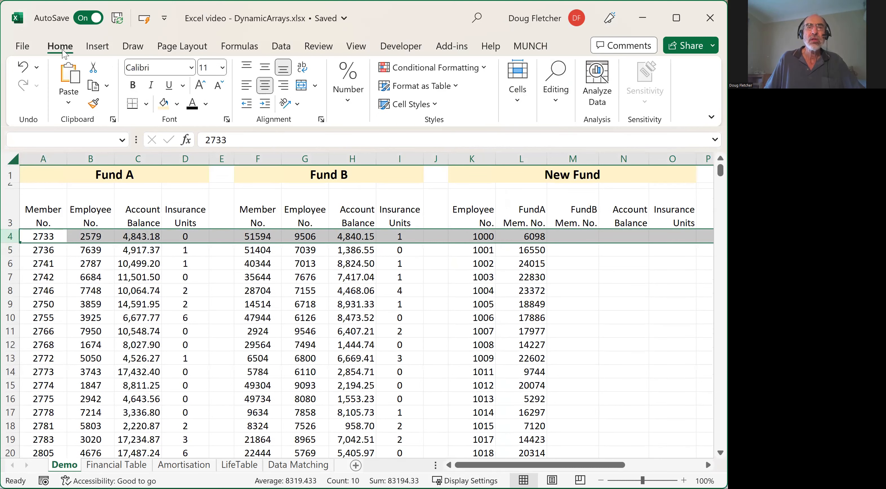
pyautogui.click(361, 50)
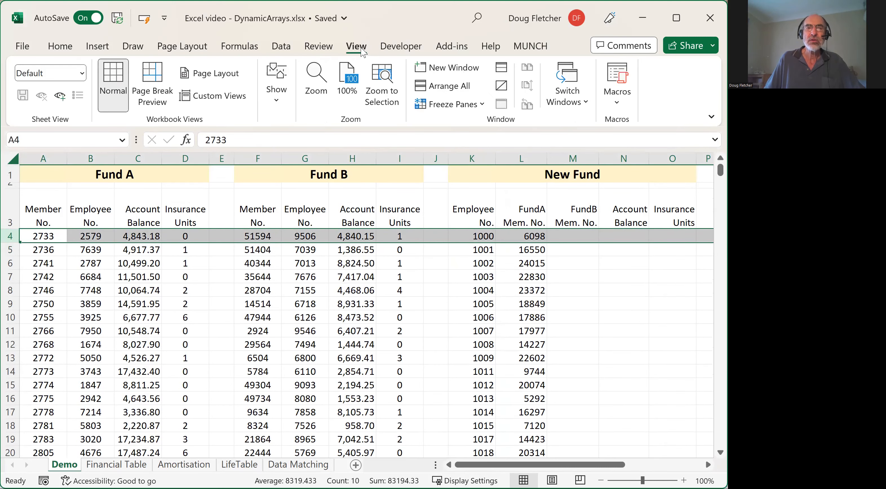
pyautogui.click(481, 104)
pyautogui.click(483, 141)
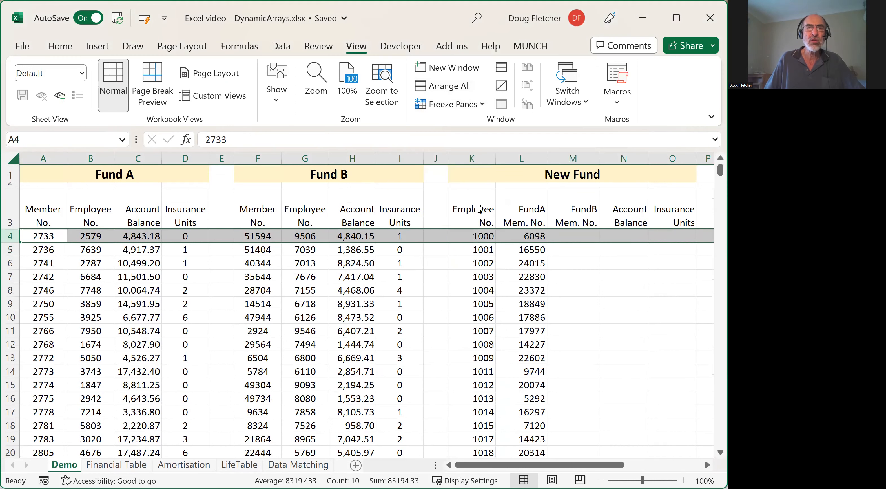
pyautogui.click(477, 265)
pyautogui.scroll(-5, 492, 286)
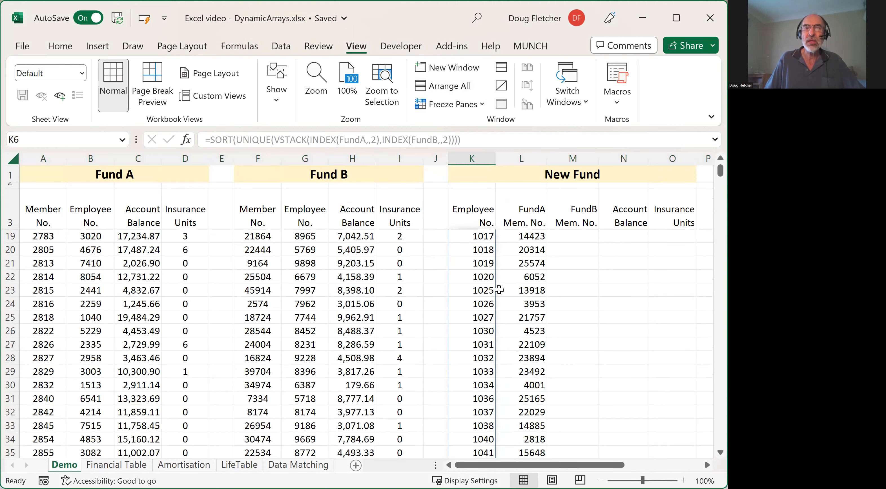
pyautogui.scroll(5, 491, 286)
# - Copy the full text of the L4 XLOOKUP formula into cell M4 for the FundB member numbers
pyautogui.click(471, 237)
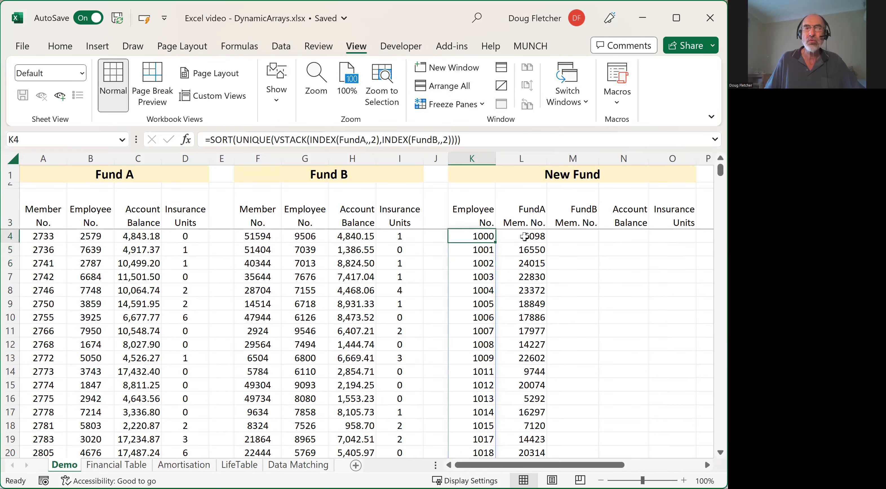
pyautogui.click(529, 237)
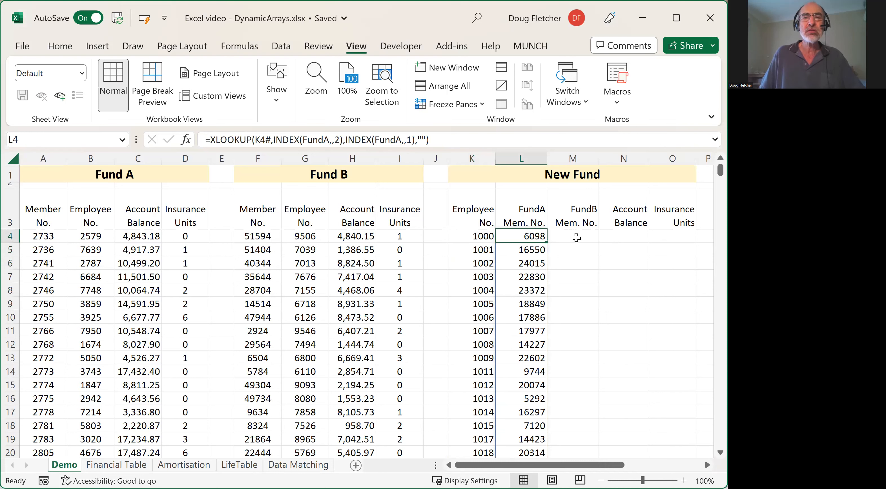
pyautogui.moveTo(435, 140); pyautogui.dragTo(198, 138)
pyautogui.hotkey('ctrl', 'c')
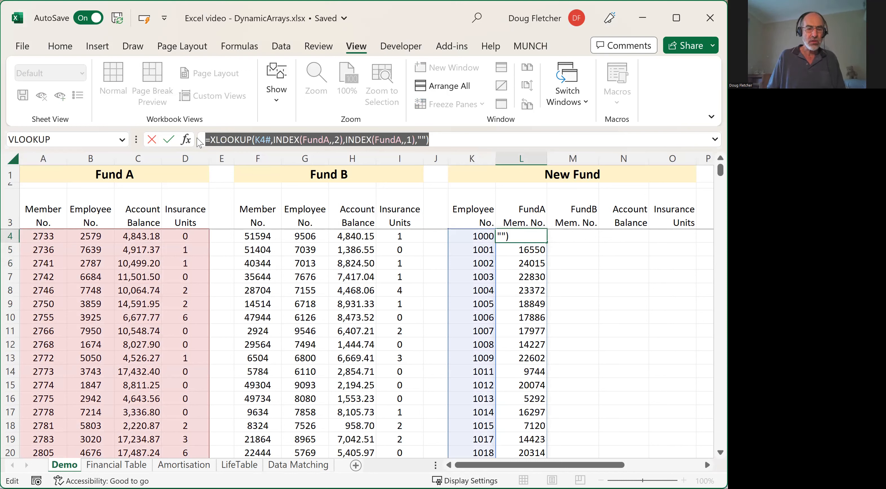
pyautogui.press('Escape')
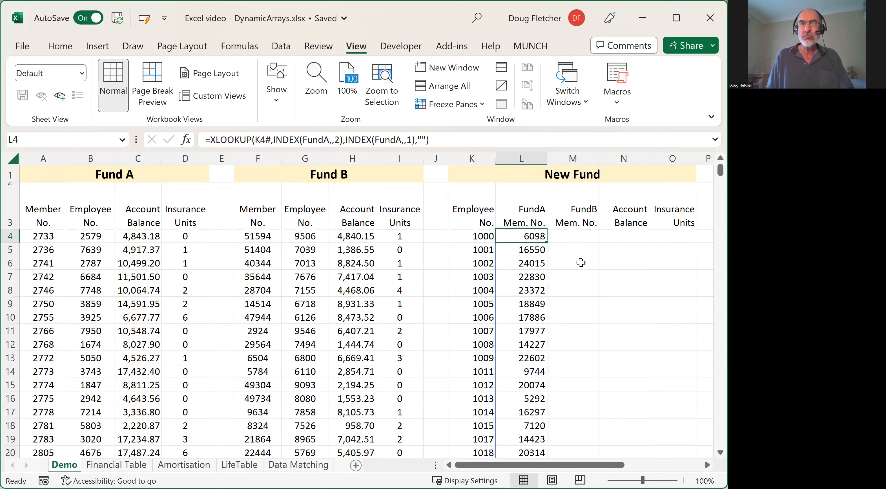
pyautogui.click(571, 235)
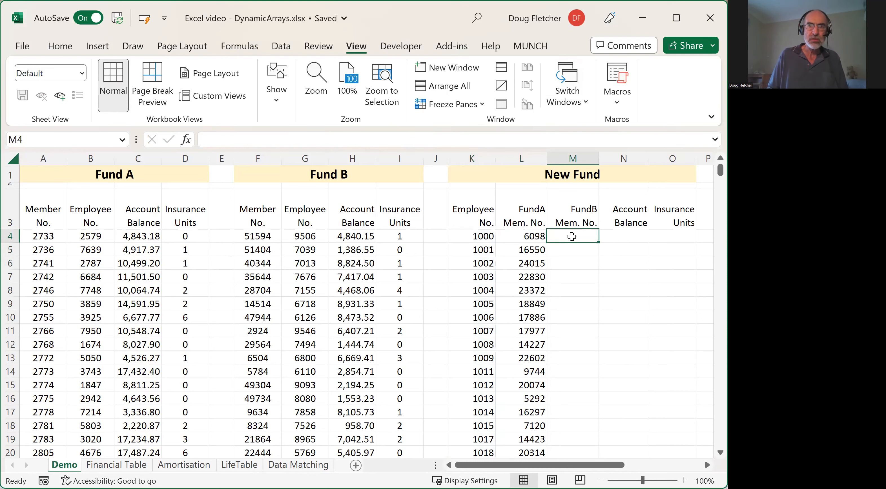
pyautogui.doubleClick(572, 237)
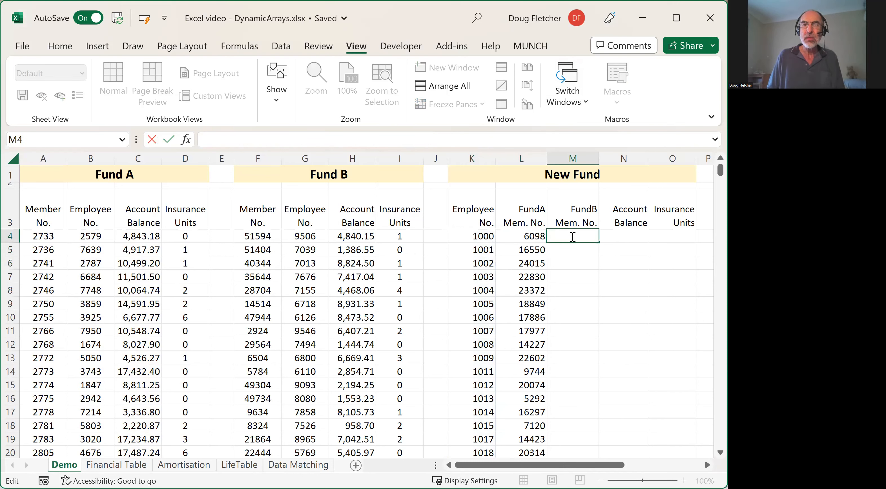
pyautogui.hotkey('ctrl', 'v')
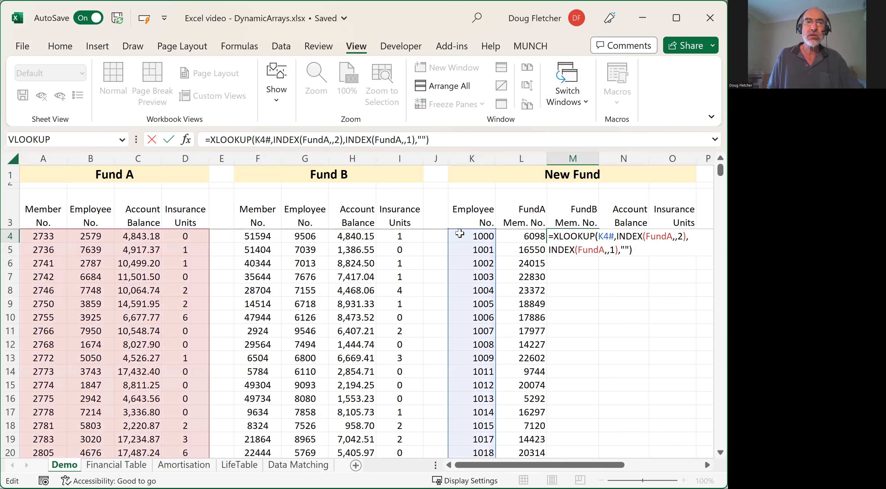
# - Change both FundA references in the M4 formula to FundB and enter the formula
pyautogui.click(403, 141)
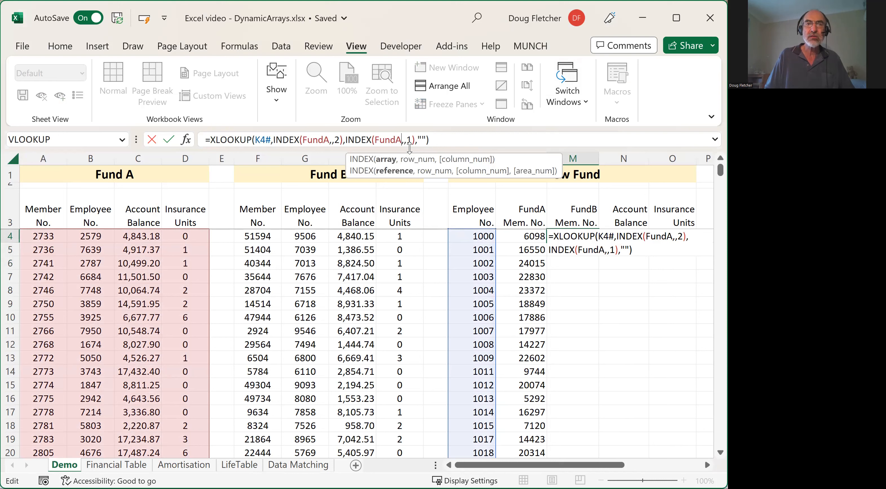
pyautogui.press('BackSpace')
pyautogui.write('B')
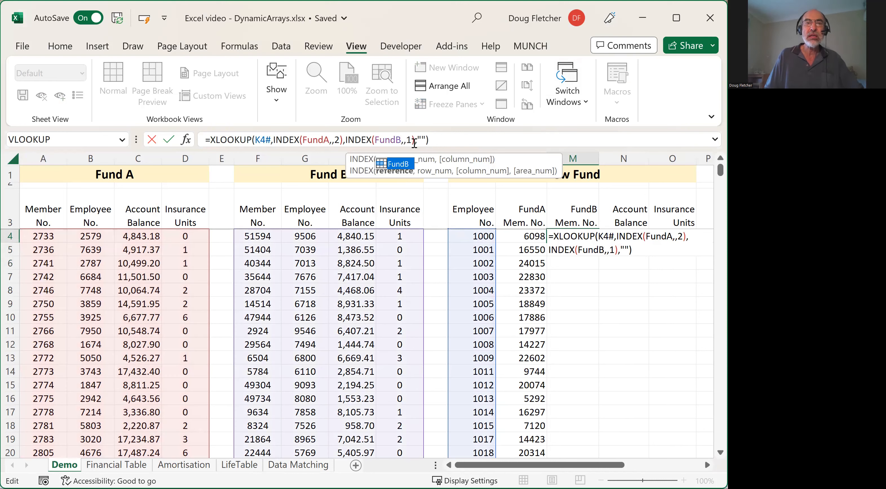
pyautogui.click(327, 141)
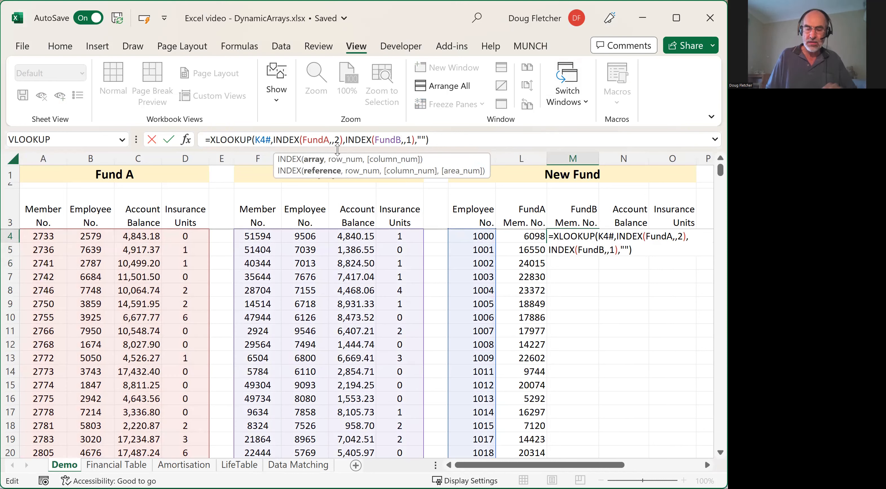
pyautogui.press('BackSpace')
pyautogui.write('B')
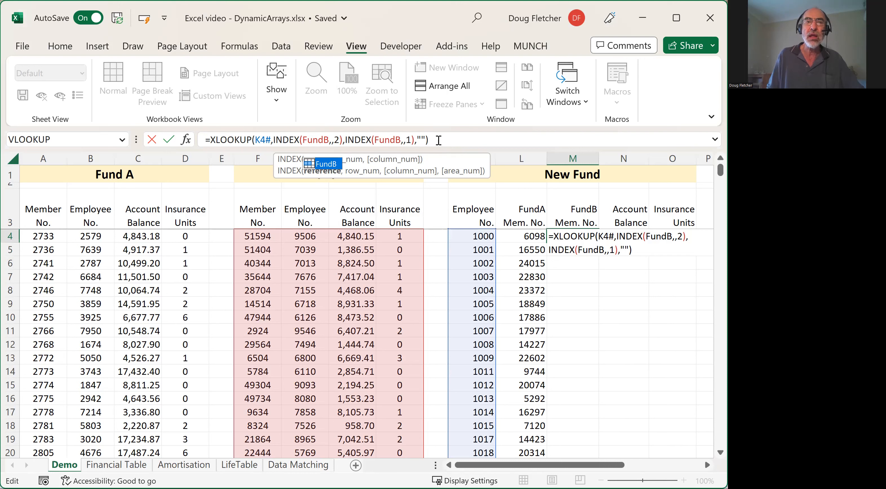
pyautogui.press('Return')
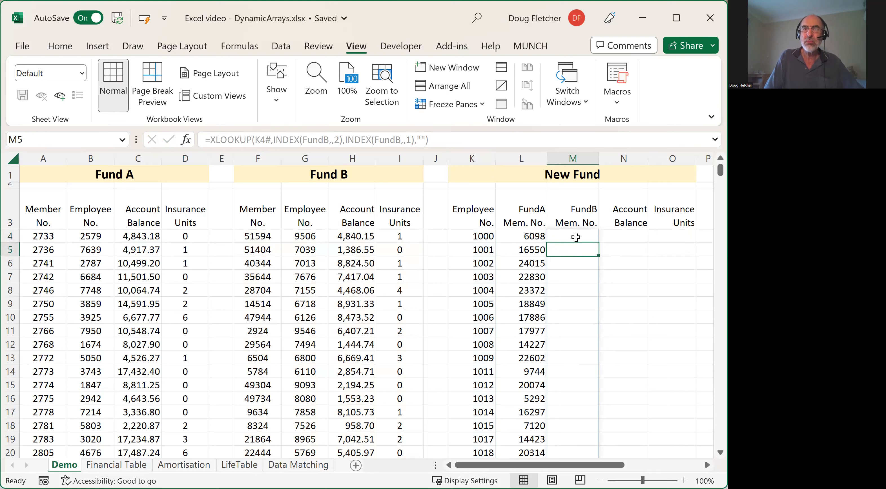
# - Check the FundB member numbers further down column M and return to cell M4
pyautogui.moveTo(720, 169); pyautogui.dragTo(669, 265)
pyautogui.moveTo(670, 262); pyautogui.dragTo(577, 234)
pyautogui.hotkey('ctrl', 'Up')
pyautogui.press('Down')
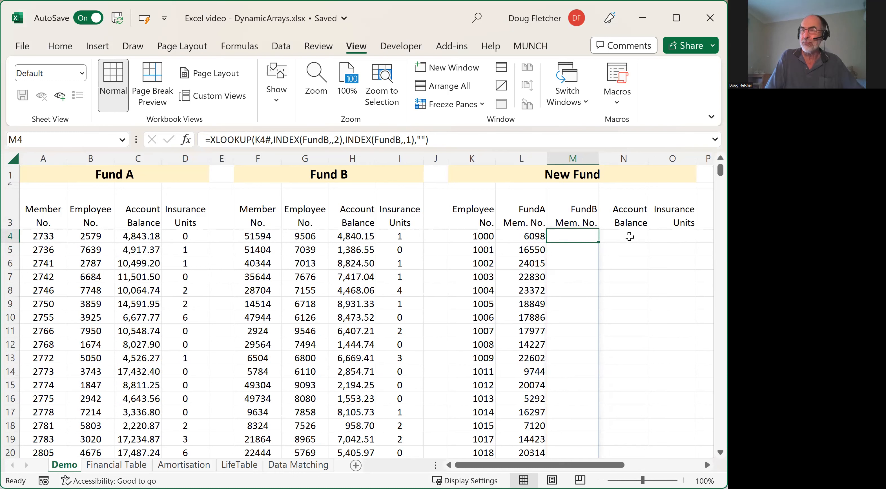
# - Start an XLOOKUP formula in N4 under Account Balance with the spill reference K4# as the lookup value
pyautogui.click(629, 236)
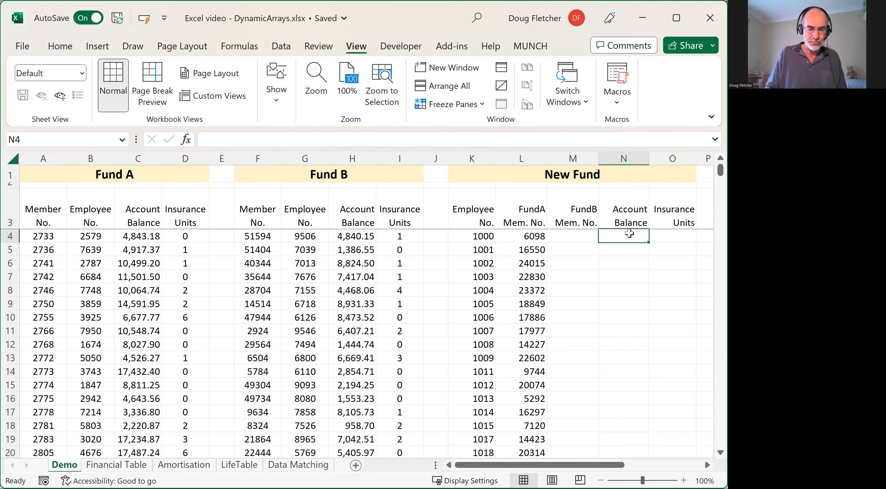
pyautogui.write('=xlook')
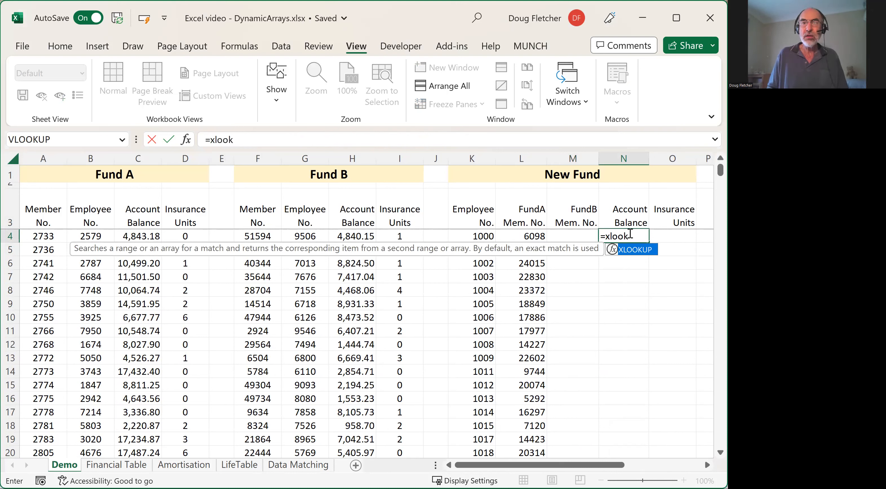
pyautogui.press('Tab')
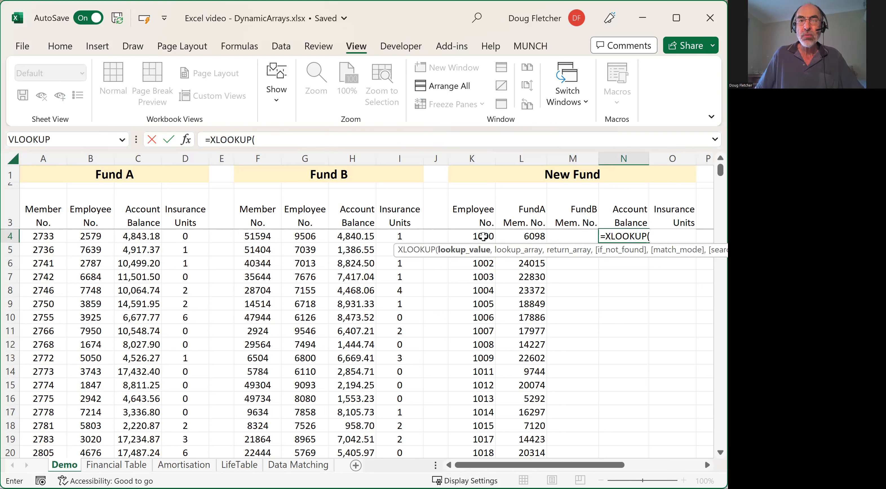
pyautogui.click(483, 236)
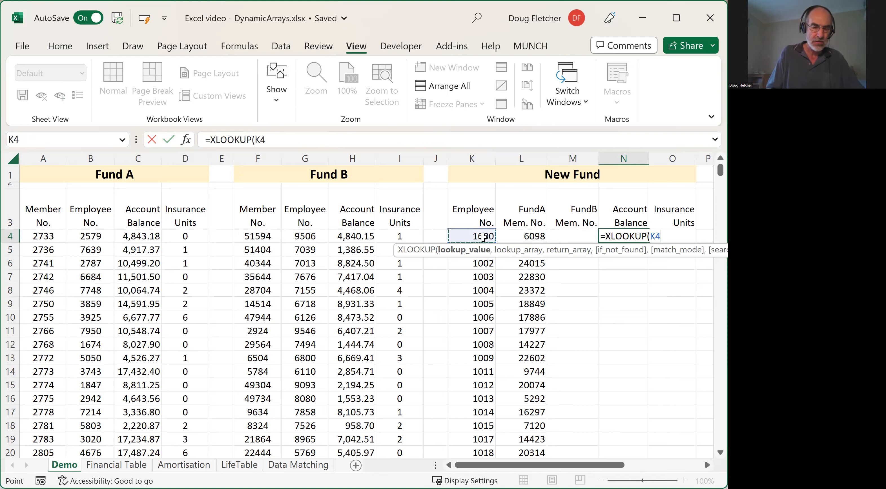
pyautogui.write('#')
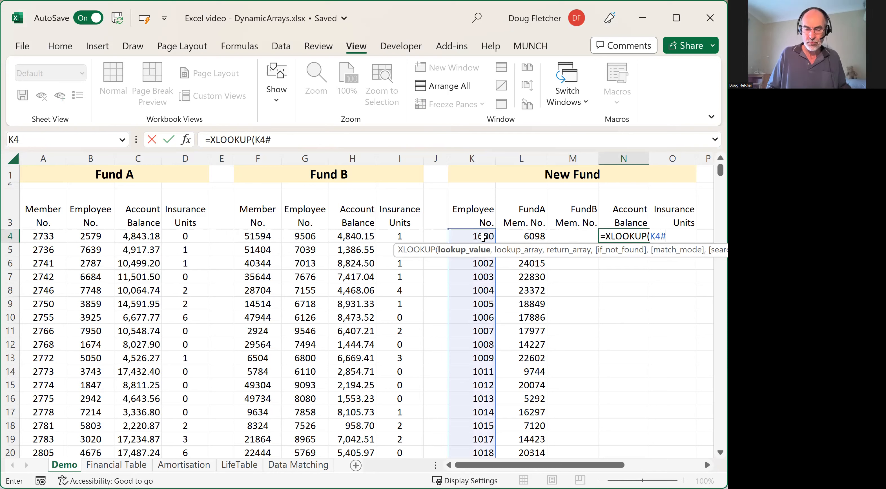
pyautogui.write(',')
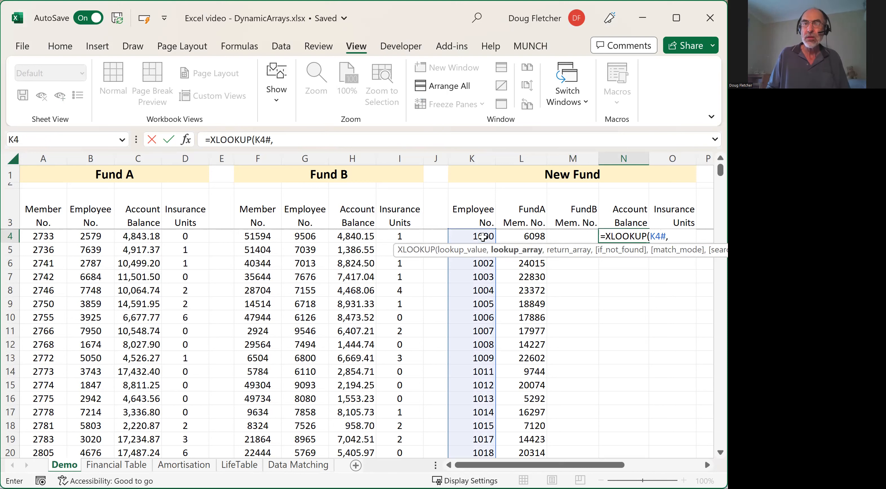
# - Add INDEX(FundA,,2) as the lookup array of the N4 XLOOKUP, leaving the row number empty
pyautogui.write('index')
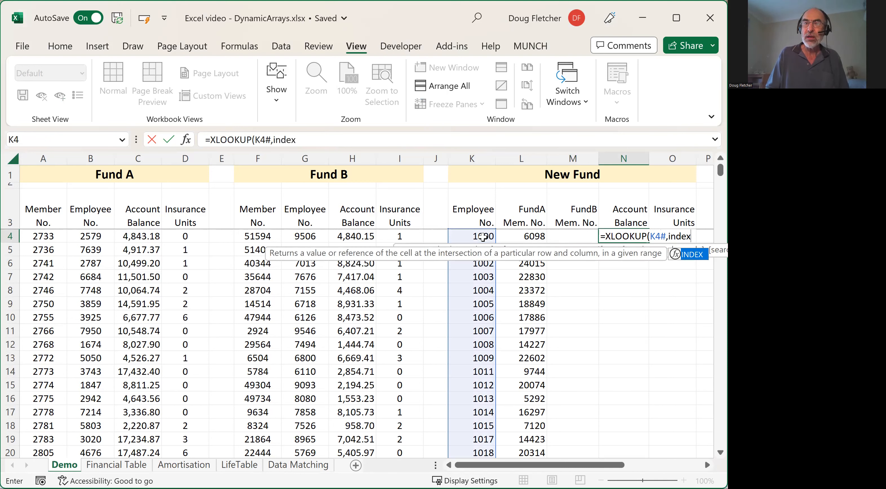
pyautogui.write('(Fund')
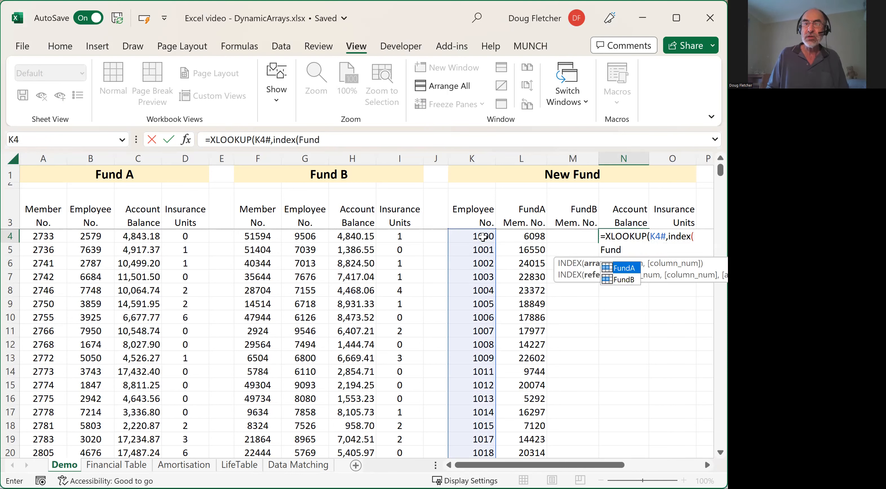
pyautogui.write('A')
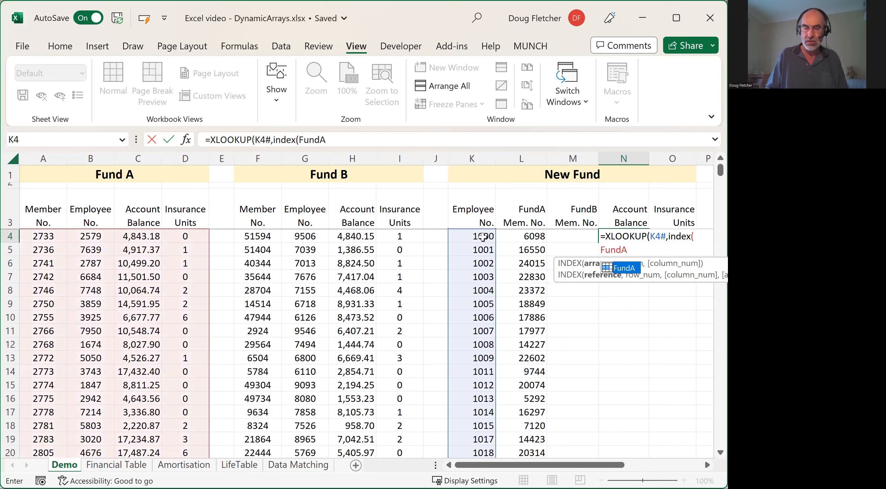
pyautogui.write(',')
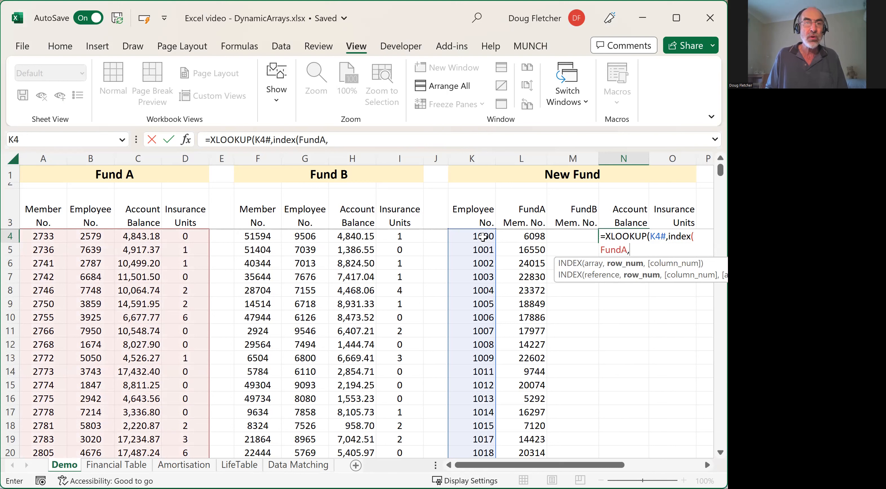
pyautogui.write('2')
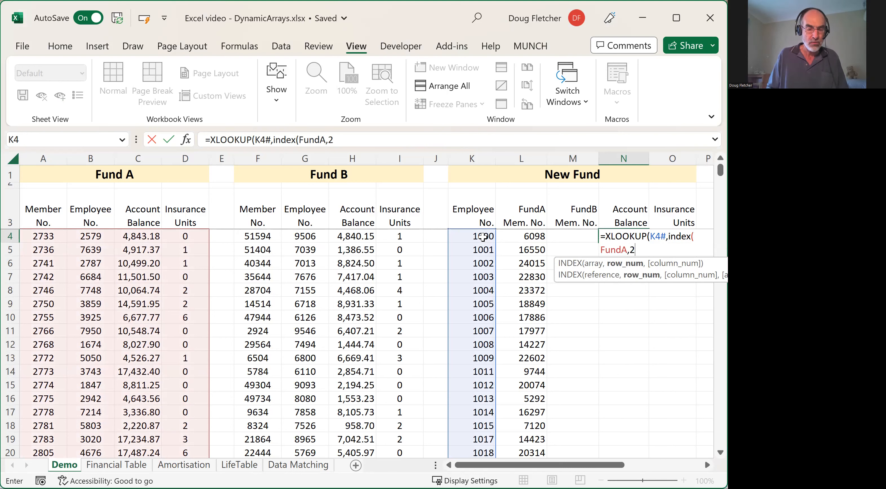
pyautogui.press('F2')
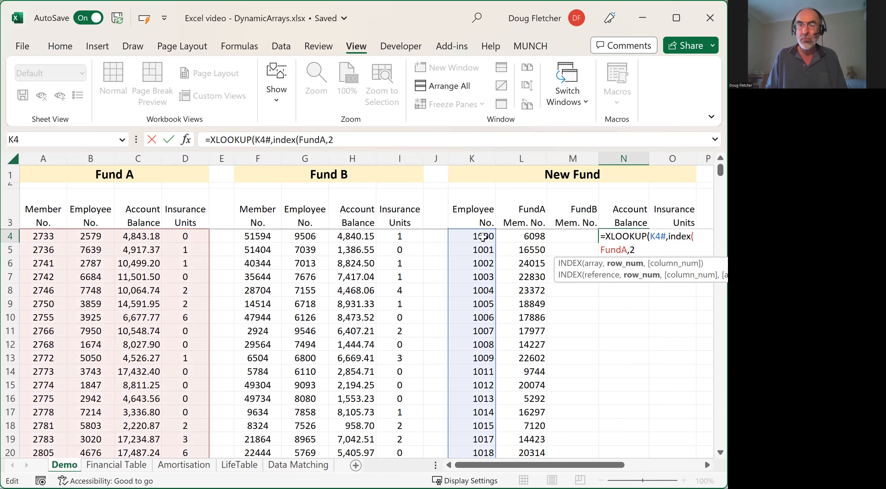
pyautogui.write(',2')
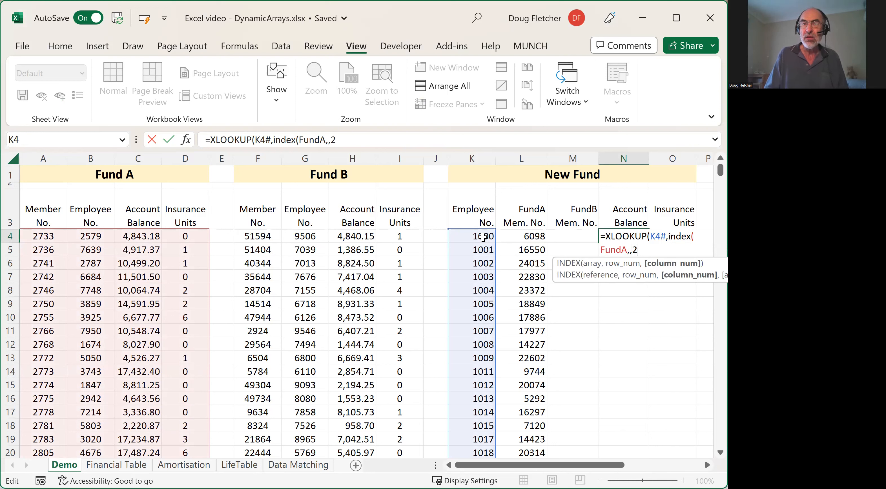
pyautogui.write(')')
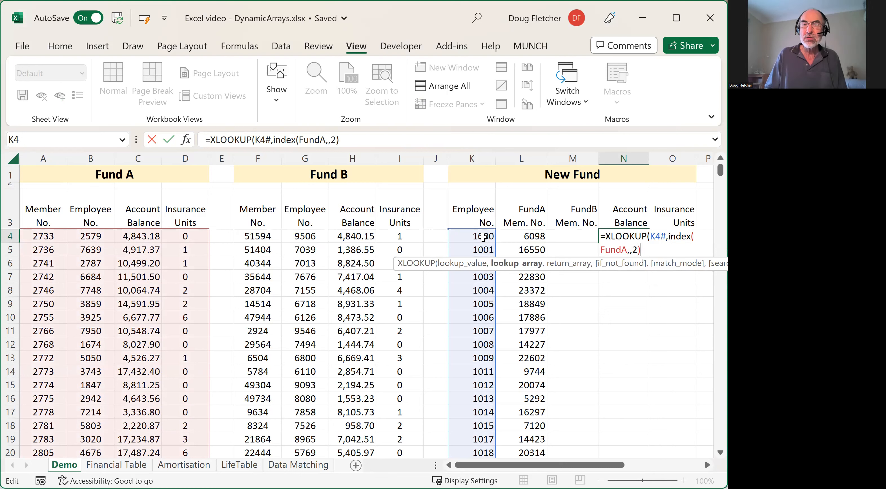
# - Add INDEX(FundA,,3) as the return array and 0 as the if-not-found value of the N4 XLOOKUP
pyautogui.write(',')
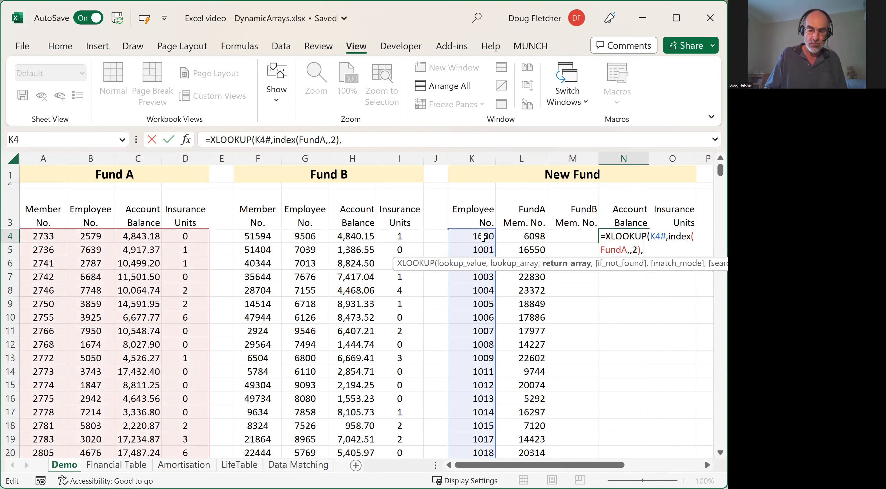
pyautogui.write('index(')
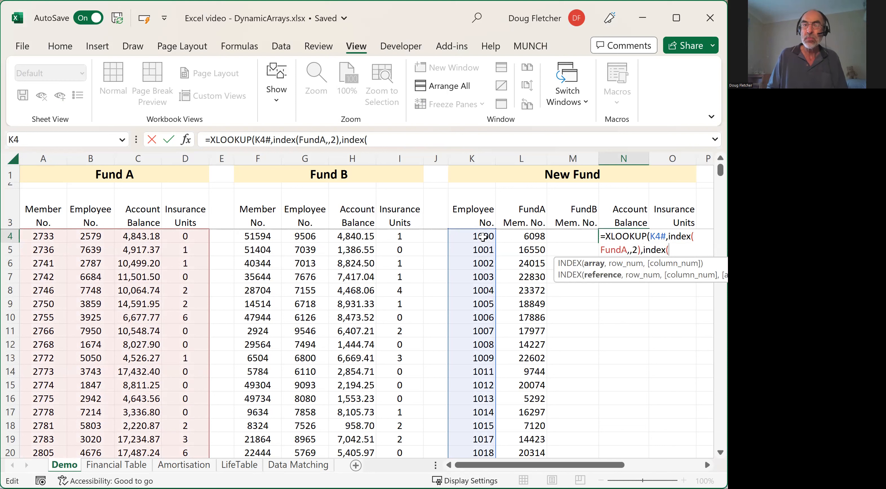
pyautogui.write('FundA')
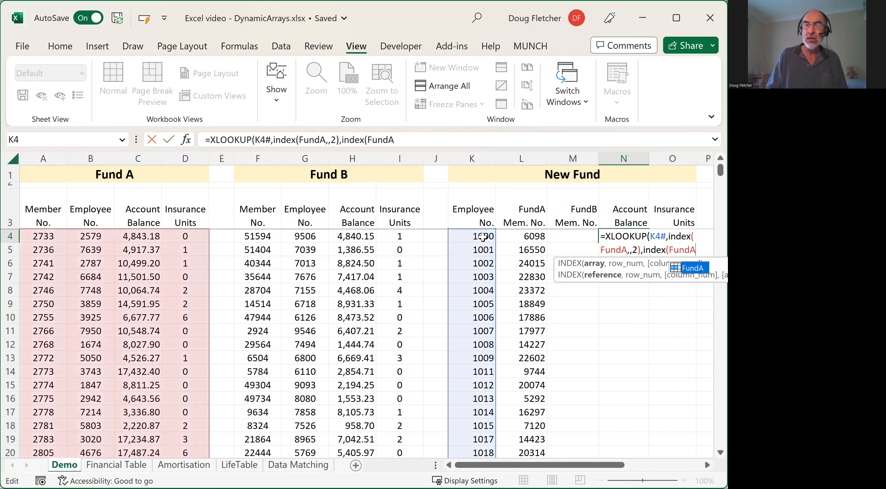
pyautogui.write(',,')
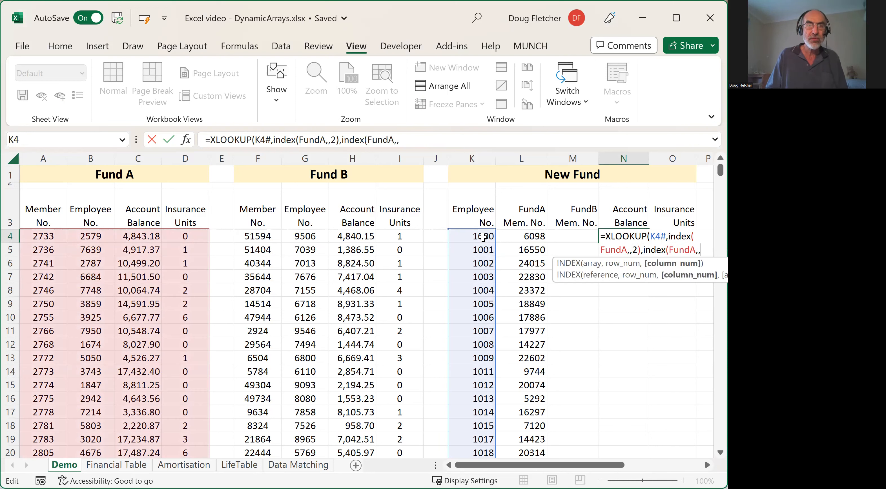
pyautogui.write('3')
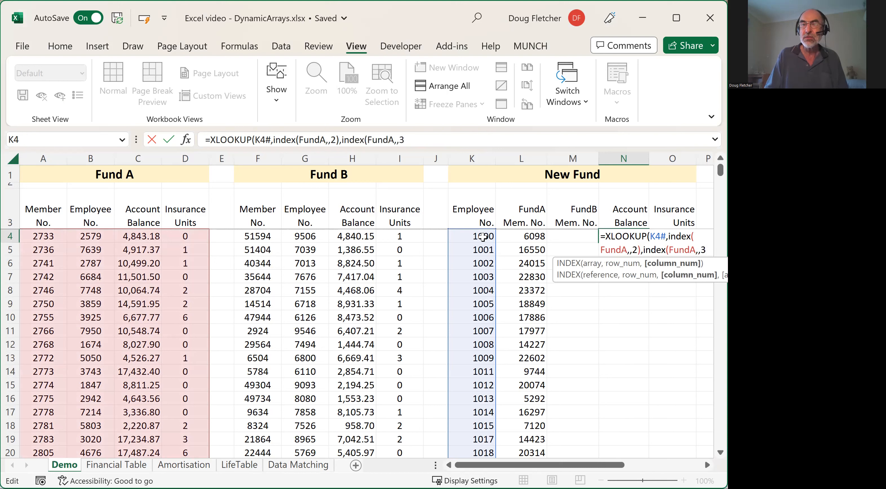
pyautogui.write(')')
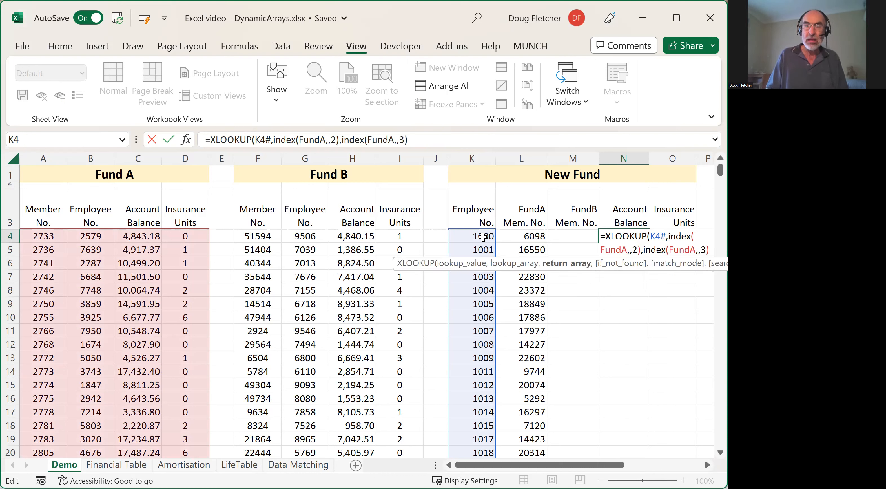
pyautogui.write(',')
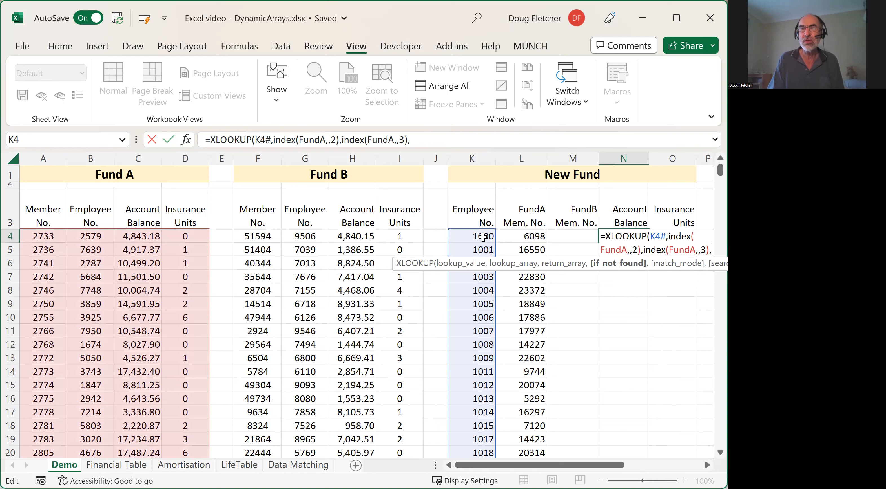
pyautogui.write('0')
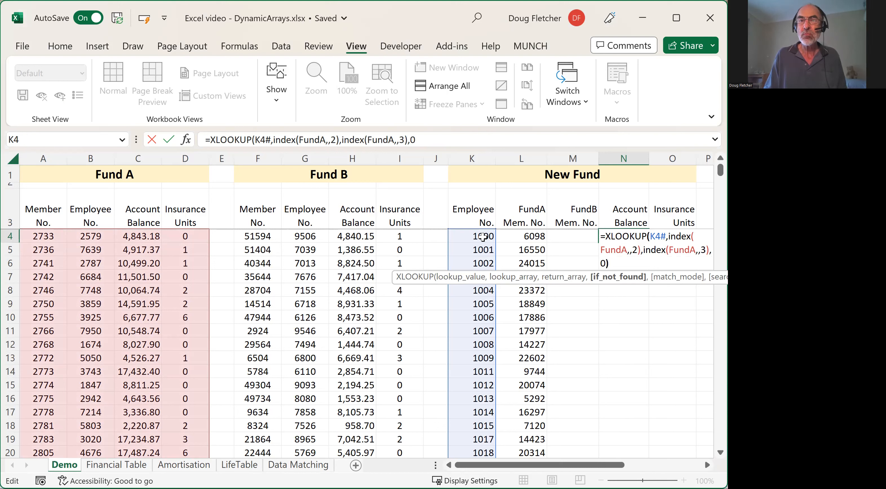
# - Close the FundA XLOOKUP in N4 and add a copy of the same XLOOKUP to it with a plus sign
pyautogui.write(')')
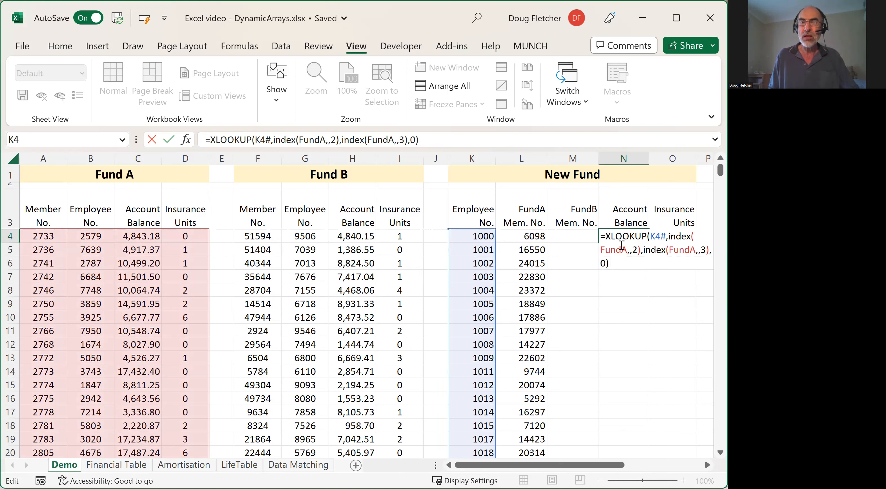
pyautogui.moveTo(608, 236); pyautogui.dragTo(614, 260)
pyautogui.hotkey('ctrl', 'c')
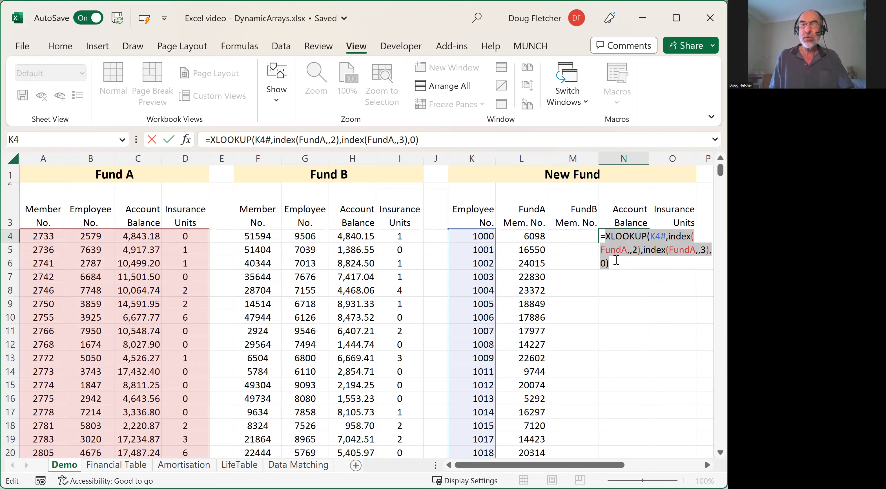
pyautogui.click(635, 264)
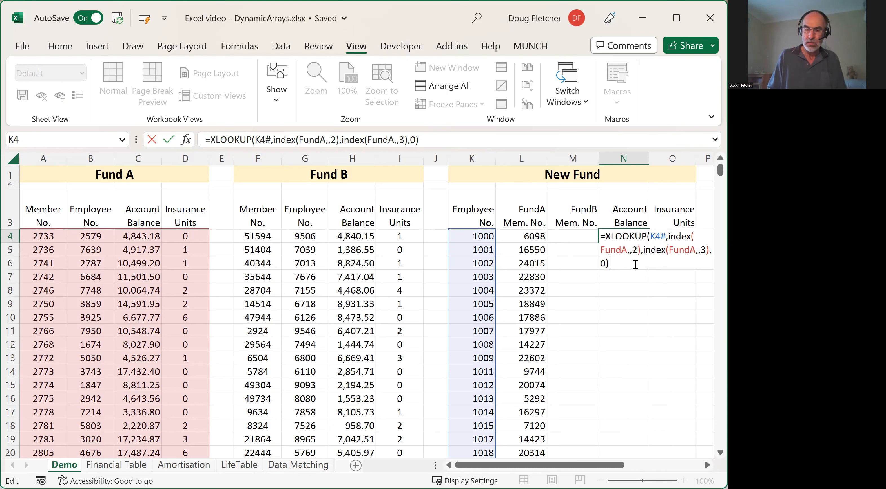
pyautogui.write('+')
pyautogui.hotkey('ctrl', 'v')
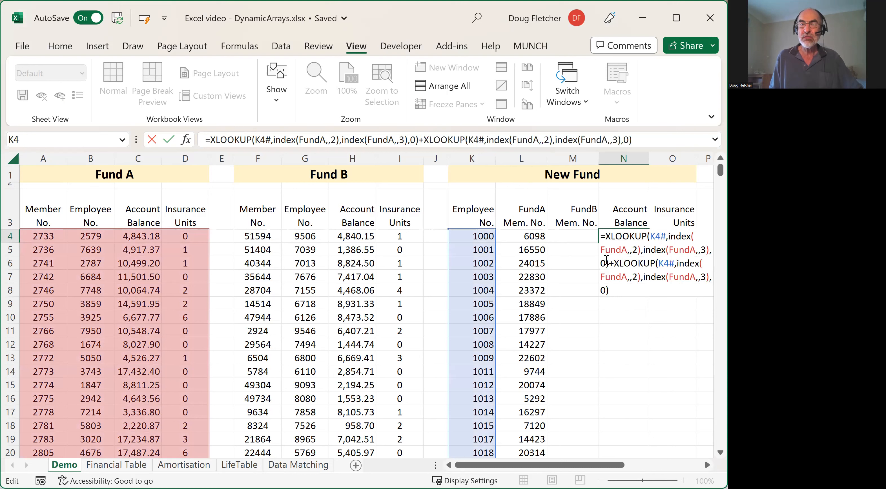
# - Change both FundA references to FundB in the second XLOOKUP of N4 and enter the formula
pyautogui.click(627, 278)
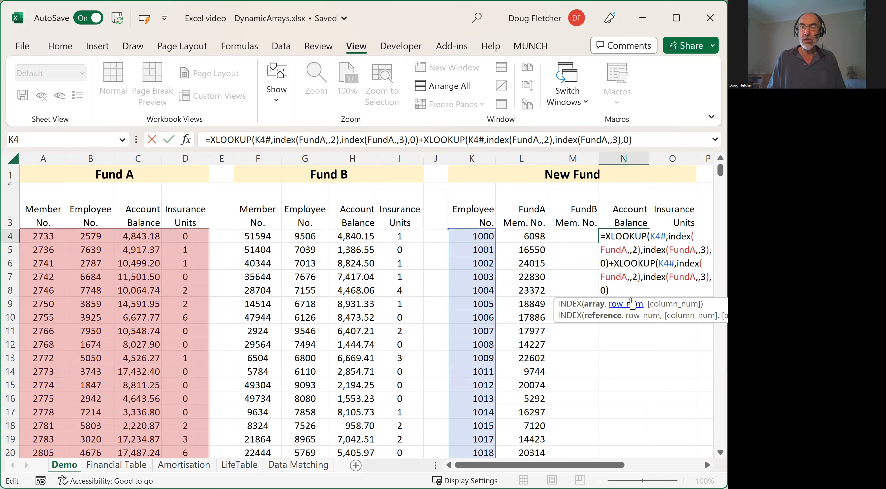
pyautogui.press('BackSpace')
pyautogui.write('B')
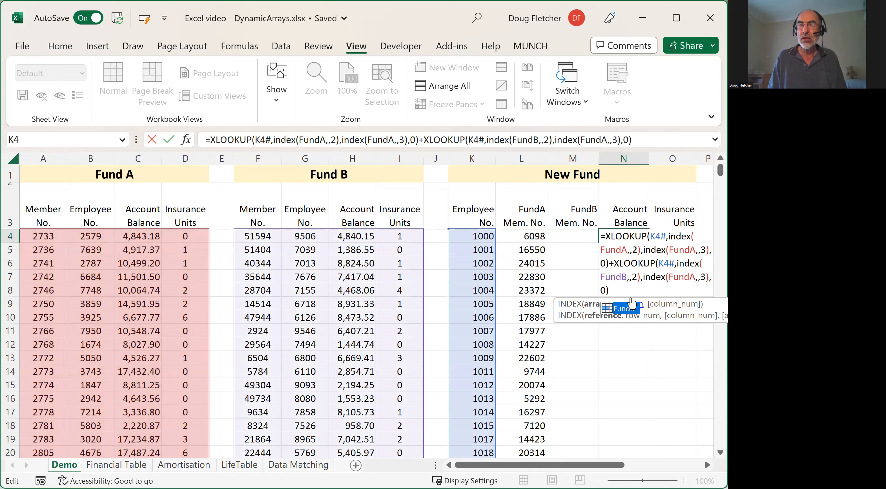
pyautogui.press('Right')
pyautogui.press('Right')
pyautogui.press('Right')
pyautogui.press('Right')
pyautogui.press('Right')
pyautogui.press('Right')
pyautogui.press('Right')
pyautogui.press('Right')
pyautogui.press('Right')
pyautogui.press('Right')
pyautogui.press('Right')
pyautogui.press('Right')
pyautogui.press('Right')
pyautogui.press('Right')
pyautogui.press('Right')
pyautogui.press('Right')
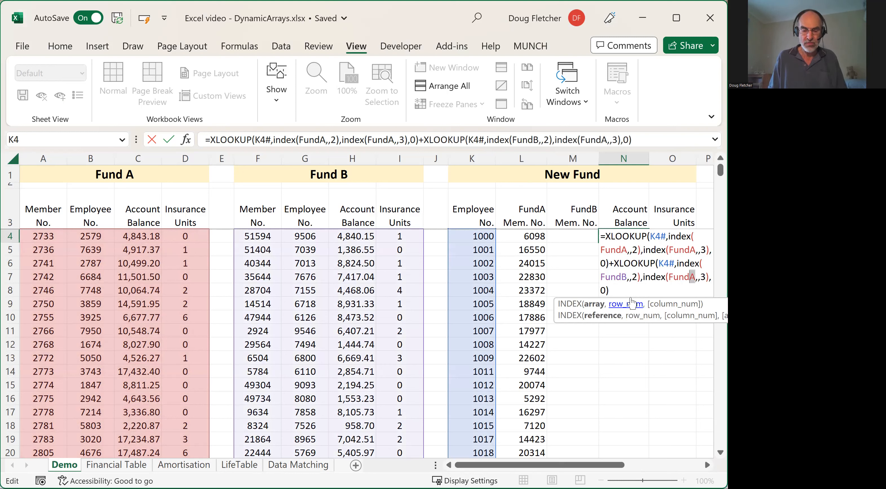
pyautogui.press('BackSpace')
pyautogui.write('B')
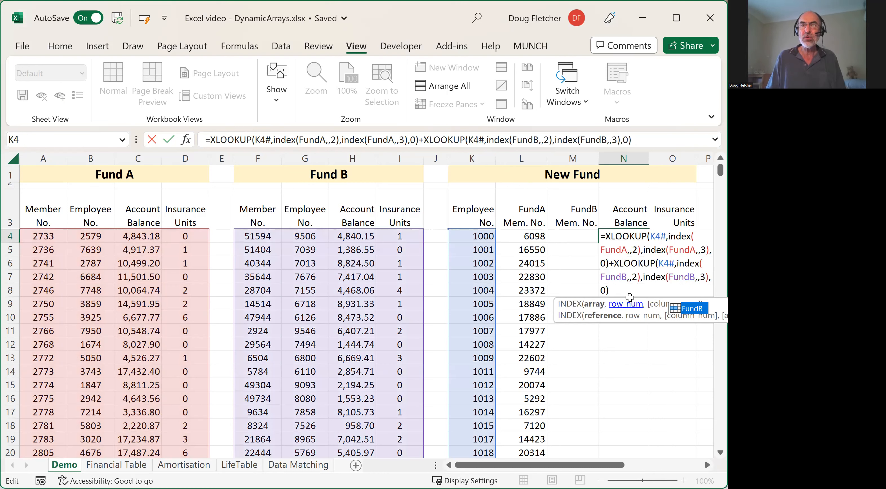
pyautogui.press('Return')
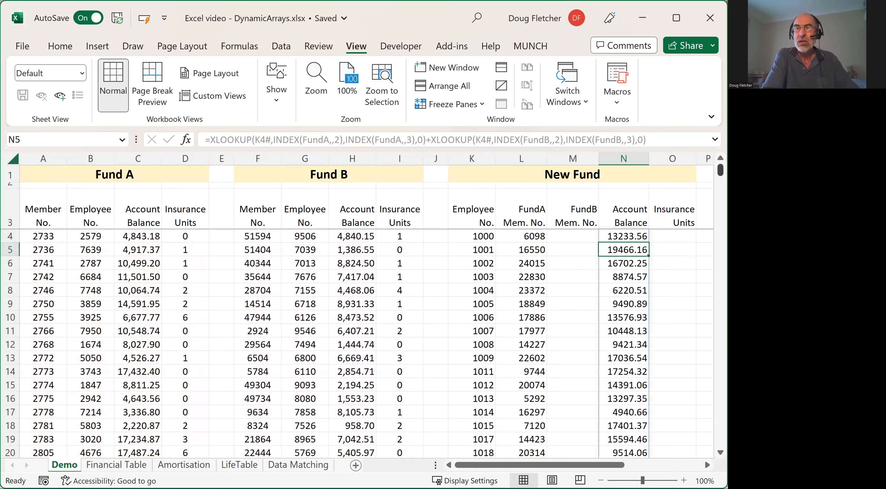
# - Examine the combined account balances further down column N against the FundA and FundB member numbers, and return to the first rows
pyautogui.moveTo(721, 169); pyautogui.dragTo(720, 311)
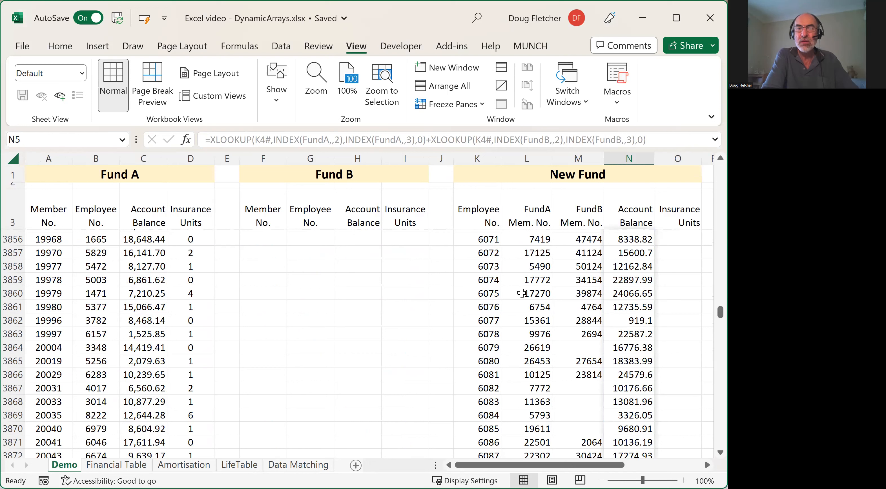
pyautogui.click(636, 294)
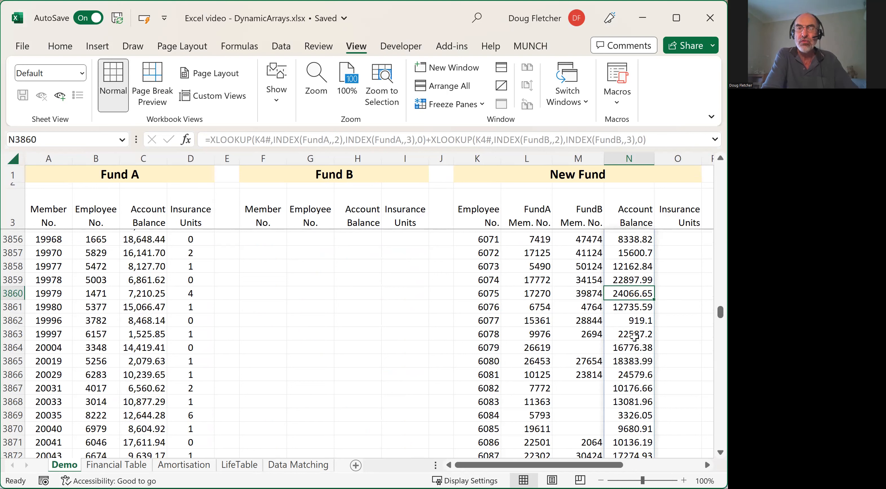
pyautogui.scroll(-5, 635, 337)
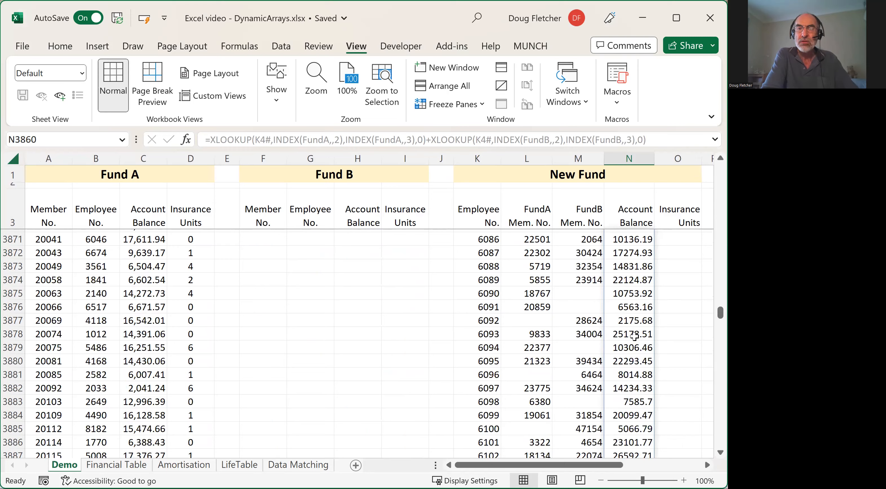
pyautogui.scroll(5, 635, 336)
pyautogui.scroll(-10, 634, 337)
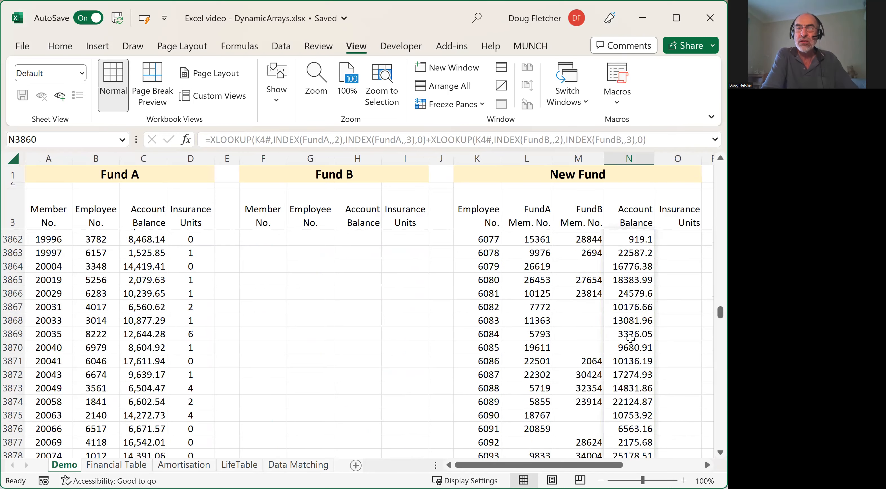
pyautogui.scroll(-9, 630, 339)
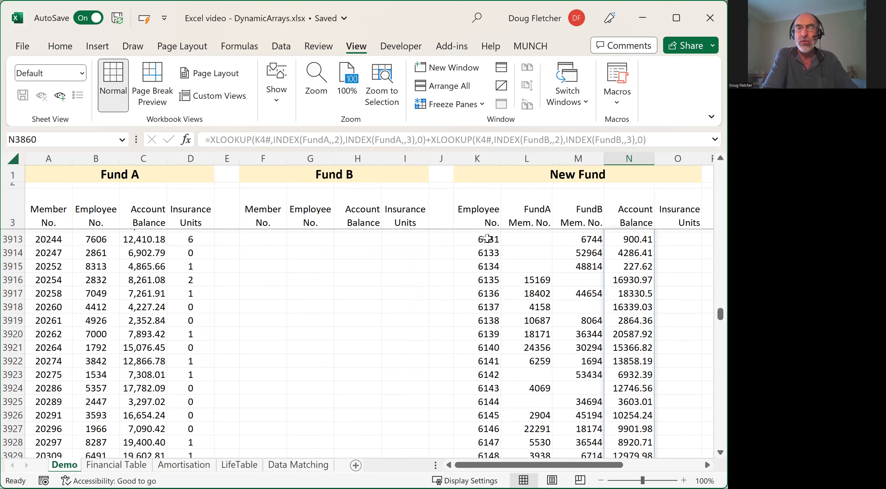
pyautogui.moveTo(720, 314); pyautogui.dragTo(710, 153)
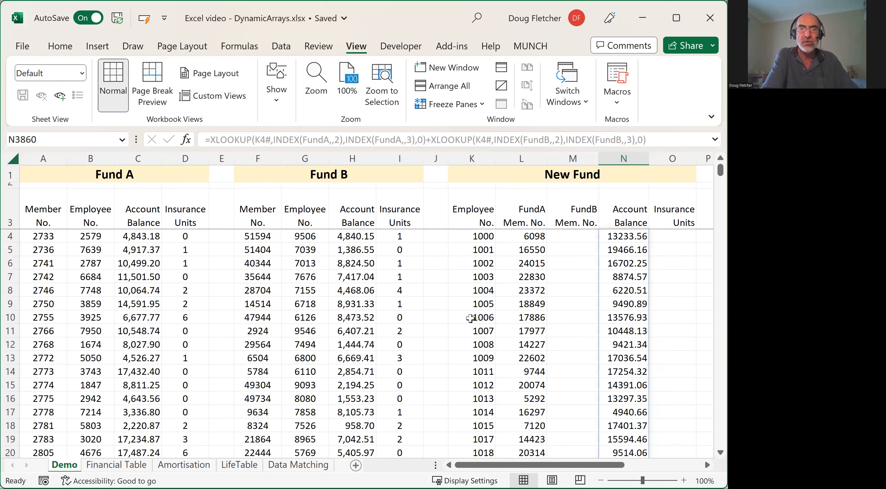
pyautogui.click(625, 332)
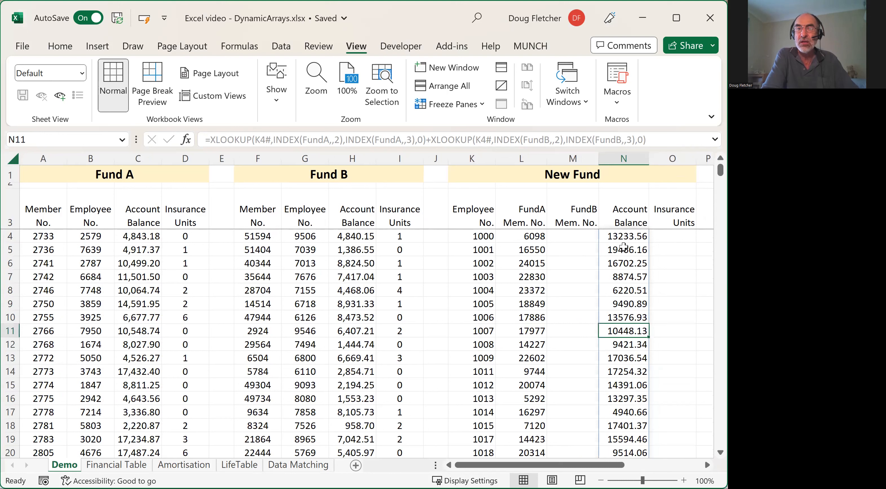
# - Copy the full Account Balance formula text from N4 into O4 under Insurance Units, keeping its references unchanged
pyautogui.click(619, 235)
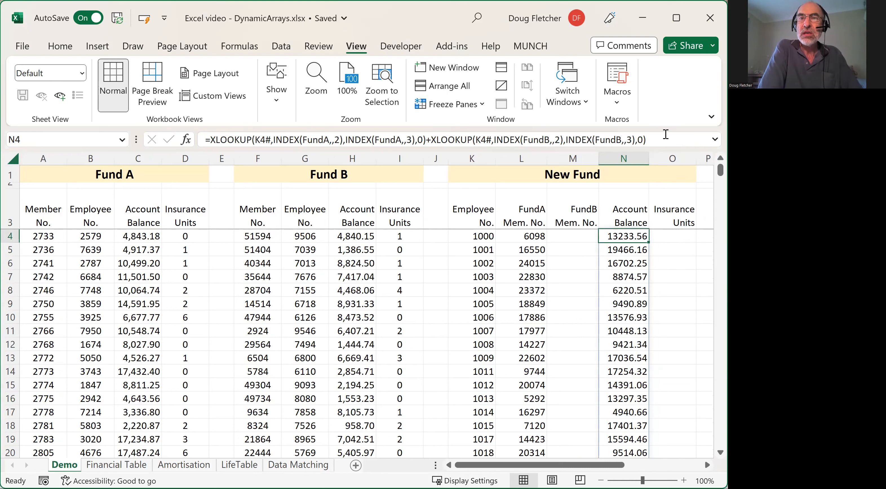
pyautogui.click(648, 139)
pyautogui.moveTo(649, 140); pyautogui.dragTo(206, 147)
pyautogui.hotkey('ctrl', 'c')
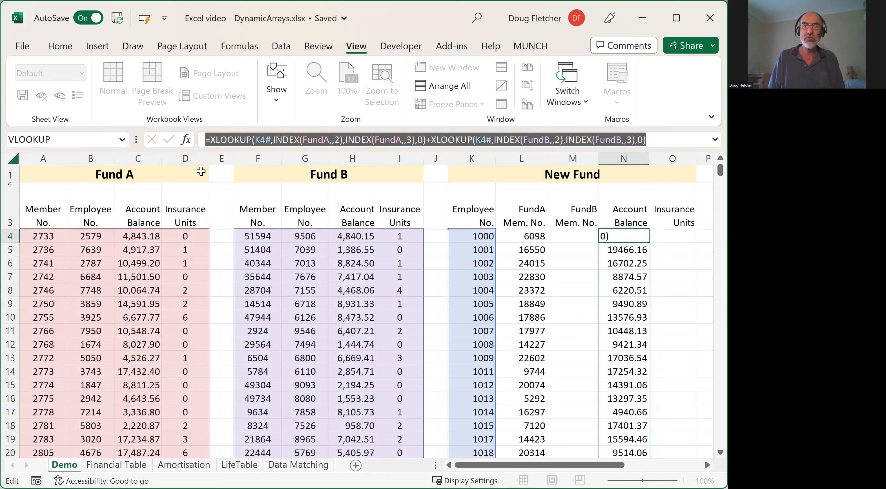
pyautogui.press('Escape')
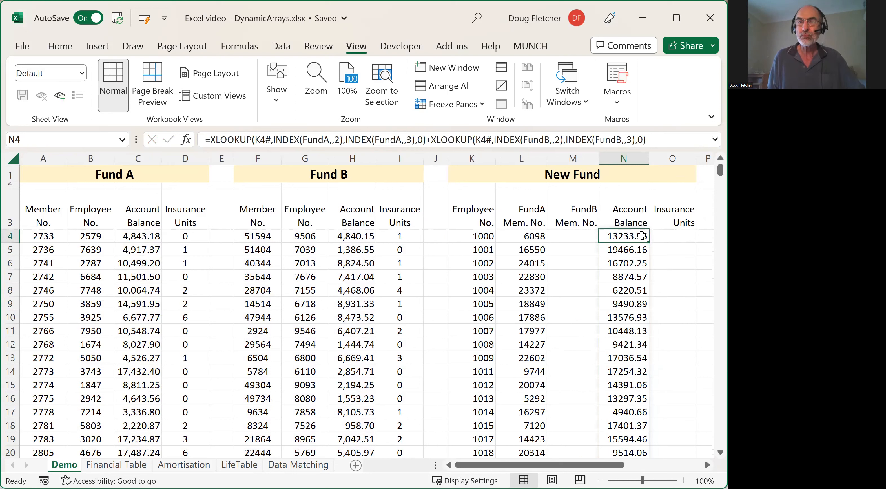
pyautogui.click(664, 237)
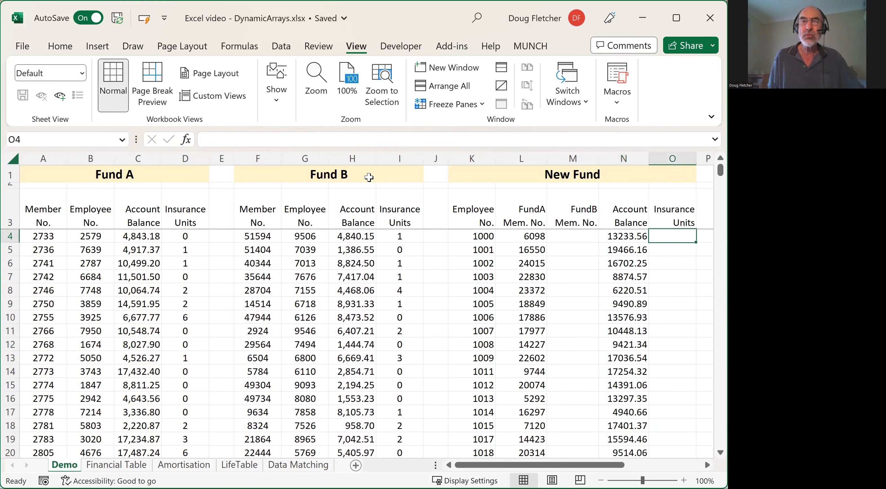
pyautogui.click(206, 140)
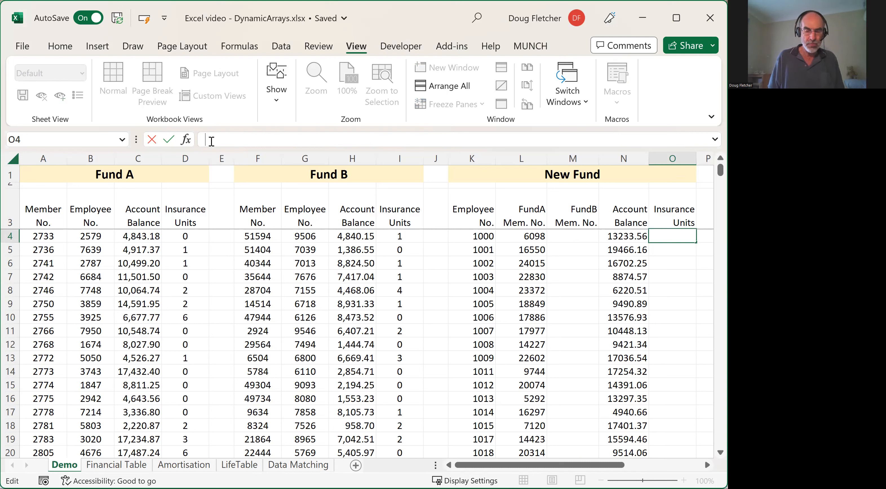
pyautogui.hotkey('ctrl', 'v')
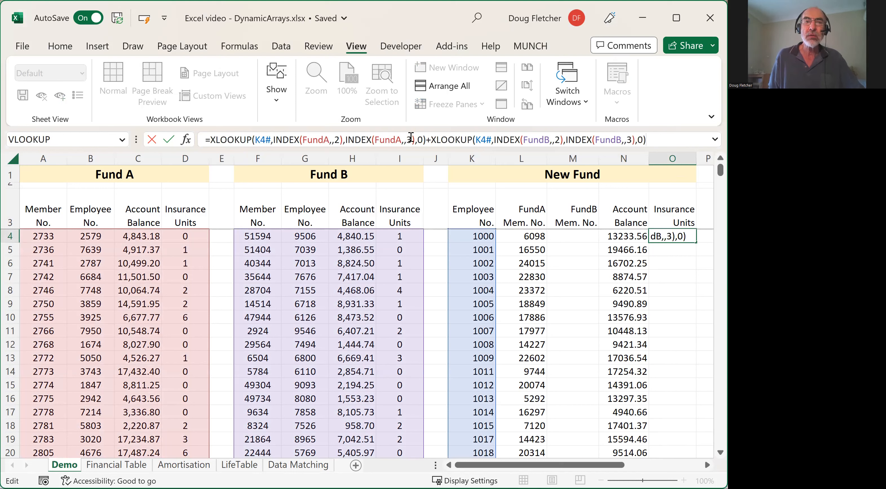
# - Set the return array column number to 4 in both the FundA and FundB XLOOKUPs of O4
pyautogui.click(413, 141)
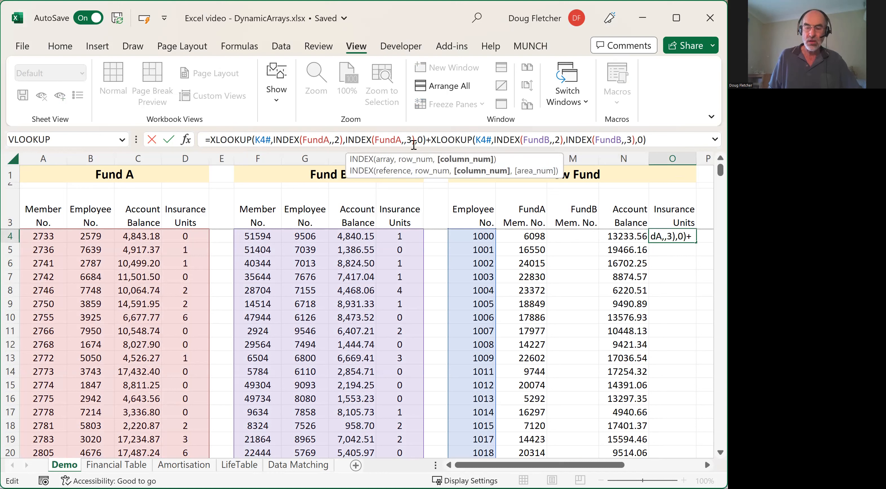
pyautogui.press('BackSpace')
pyautogui.write('4')
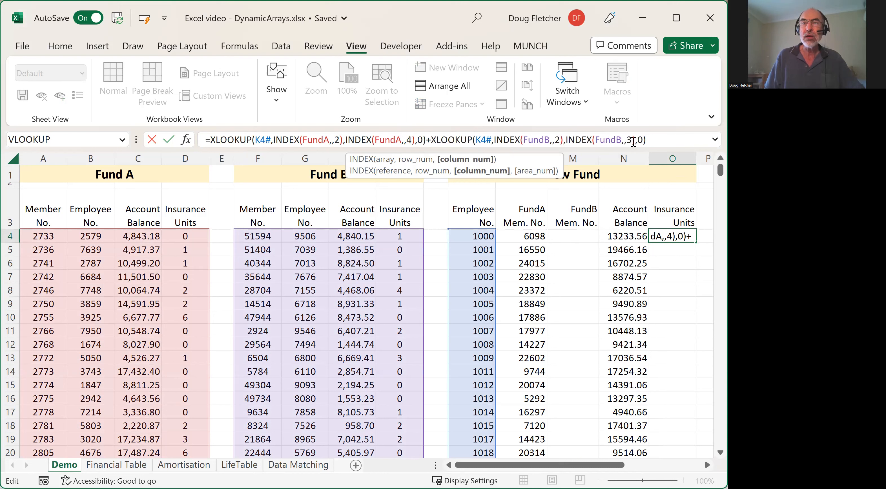
pyautogui.click(633, 139)
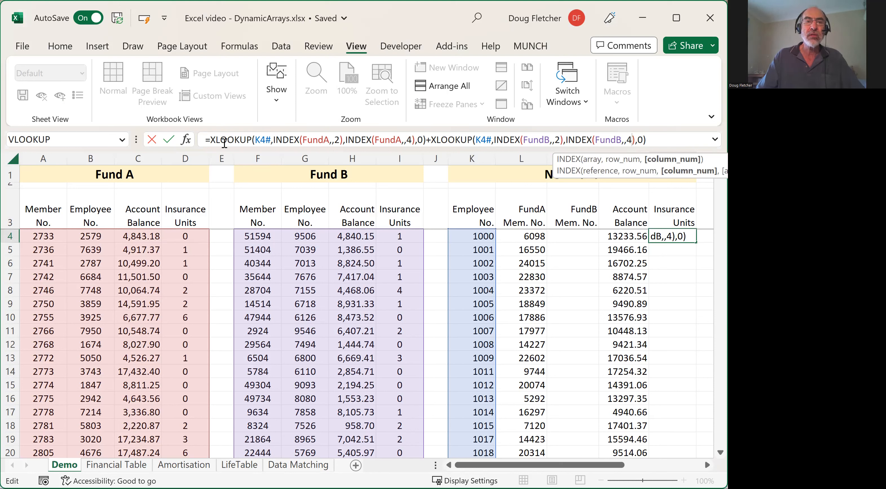
# - Multiply the FundA XLOOKUP in O4 by .5, placing the factor directly after the equals sign
pyautogui.click(212, 139)
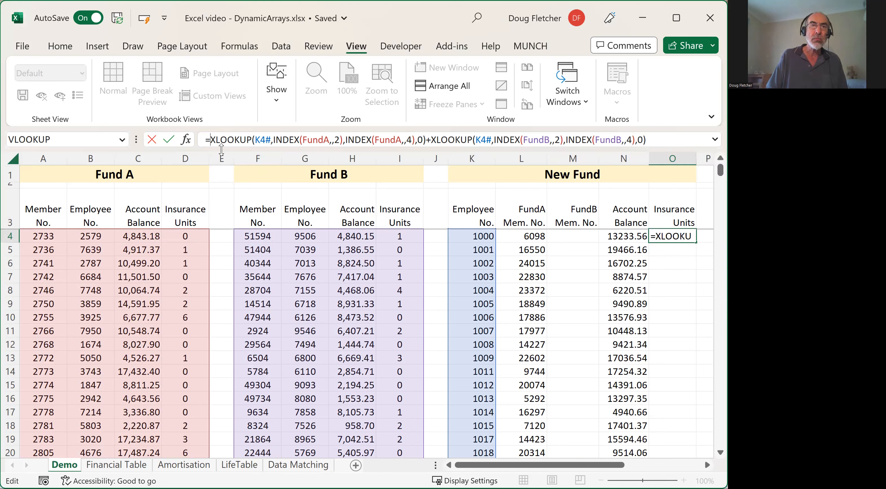
pyautogui.write('*.5')
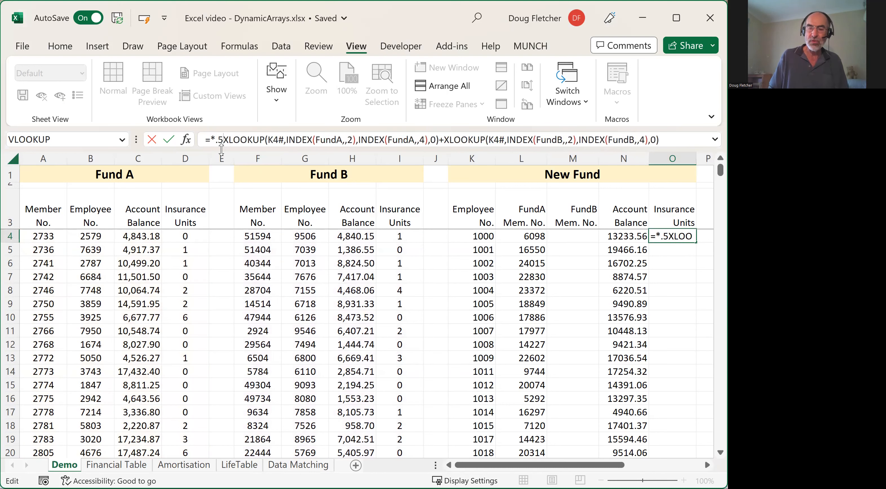
pyautogui.write('*')
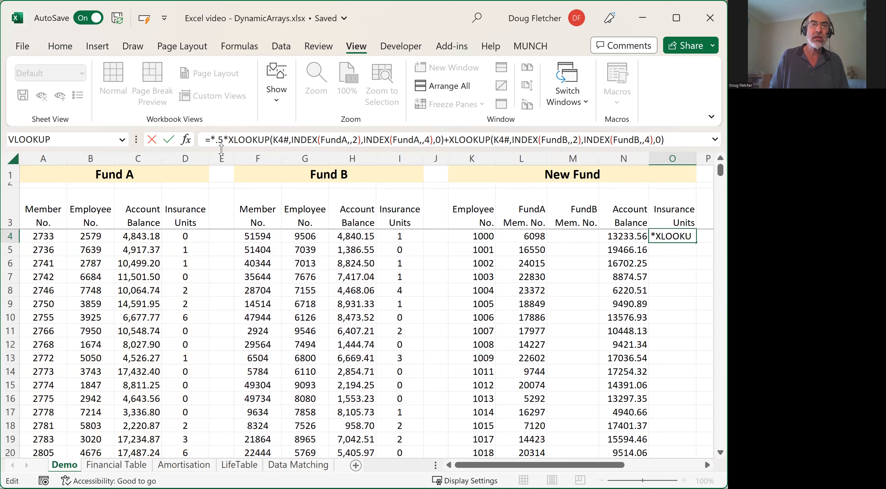
pyautogui.press('Left')
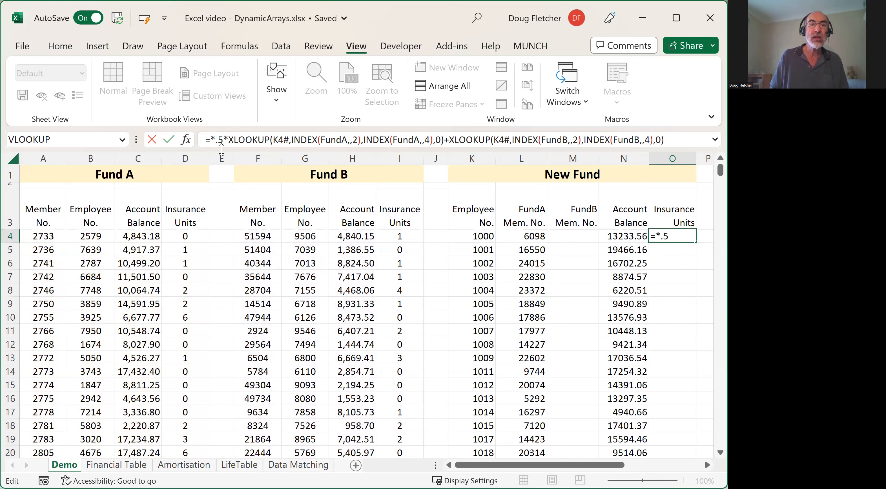
pyautogui.press('BackSpace')
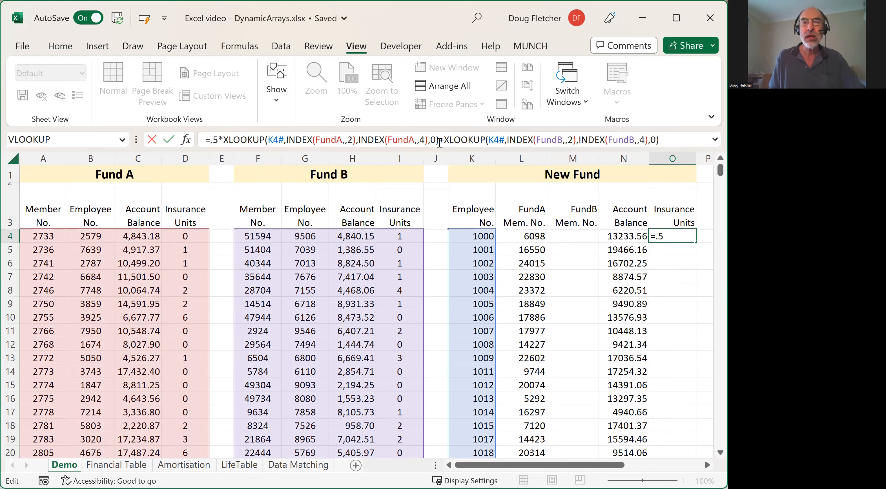
# - Multiply the FundB XLOOKUP in O4 by .75, enter the formula and select cell M4
pyautogui.click(444, 139)
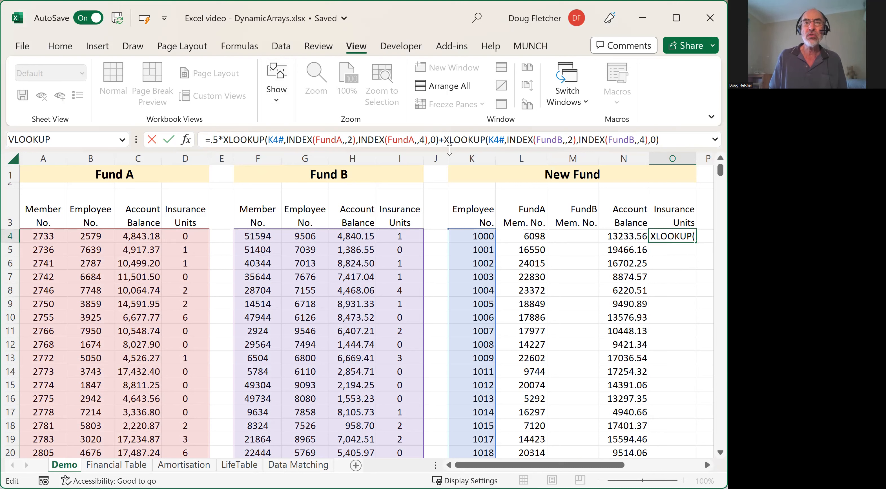
pyautogui.write('.')
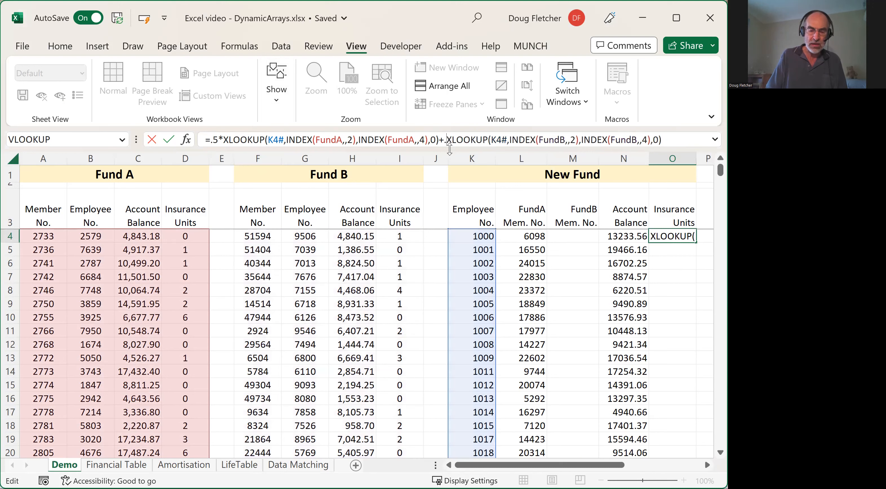
pyautogui.write('75*')
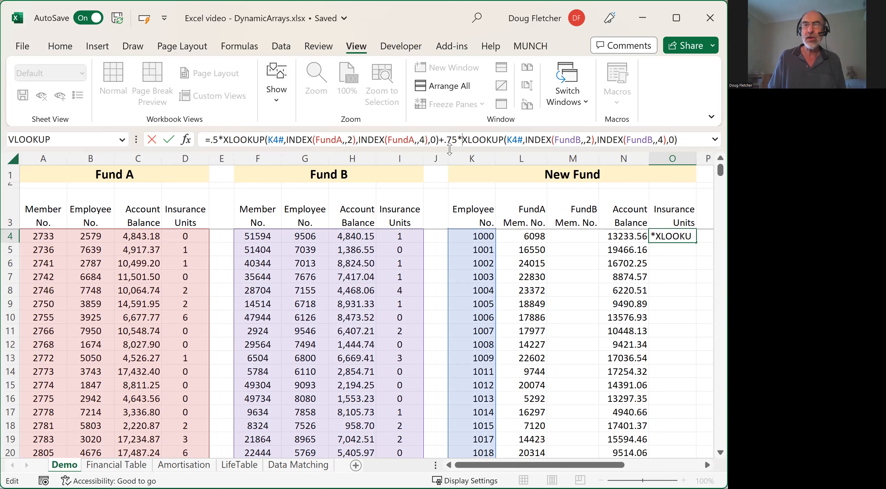
pyautogui.press('Return')
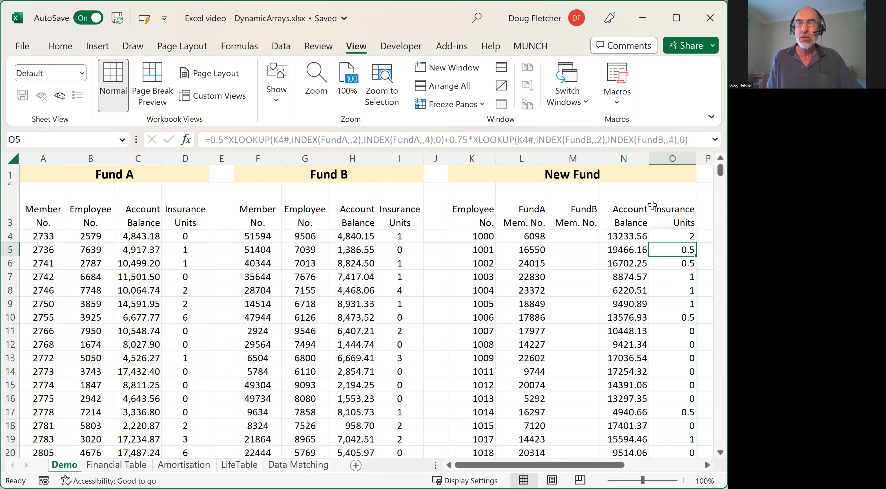
pyautogui.click(581, 238)
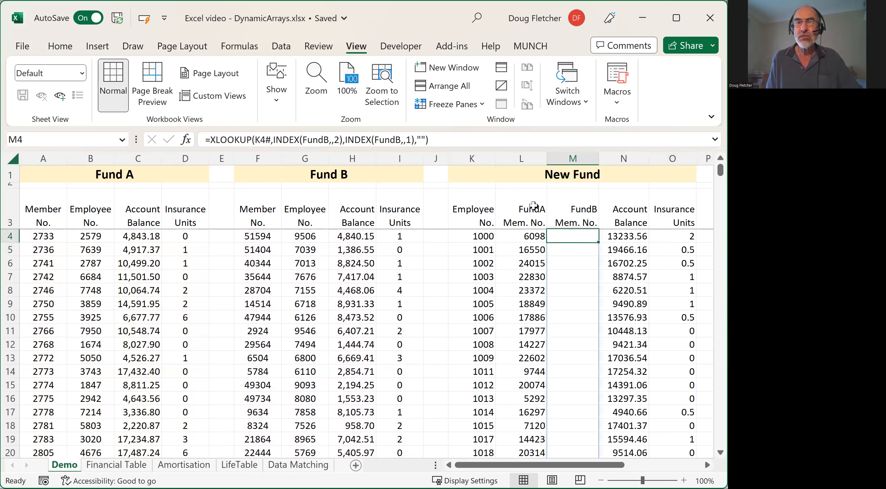
# - Review the row 4 formulas of the New Fund table, from Employee No. through Insurance Units
pyautogui.click(534, 235)
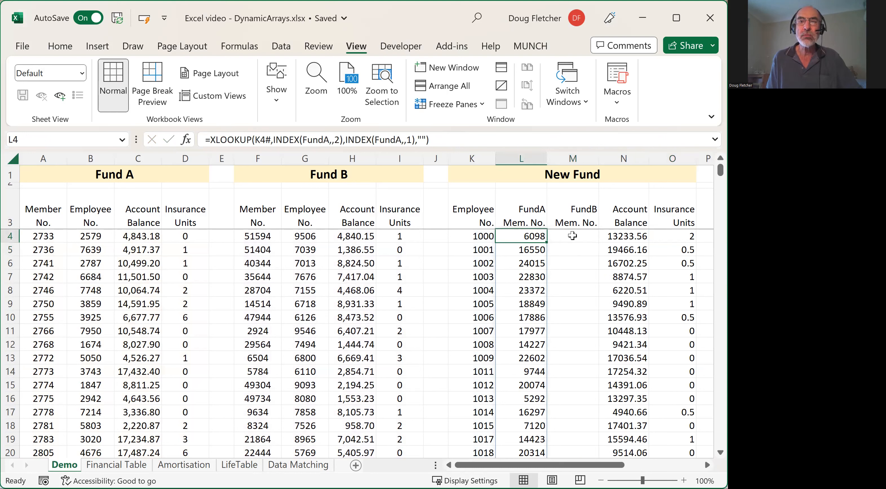
pyautogui.click(572, 236)
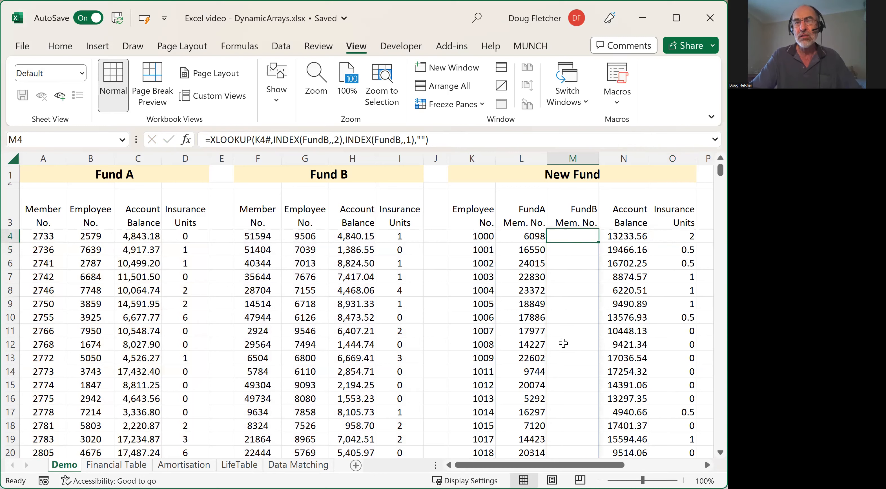
pyautogui.click(564, 343)
pyautogui.scroll(-7, 574, 360)
pyautogui.moveTo(720, 171)
pyautogui.mouseDown()
pyautogui.moveTo(720, 284)
pyautogui.moveTo(720, 169)
pyautogui.mouseUp()
pyautogui.click(633, 237)
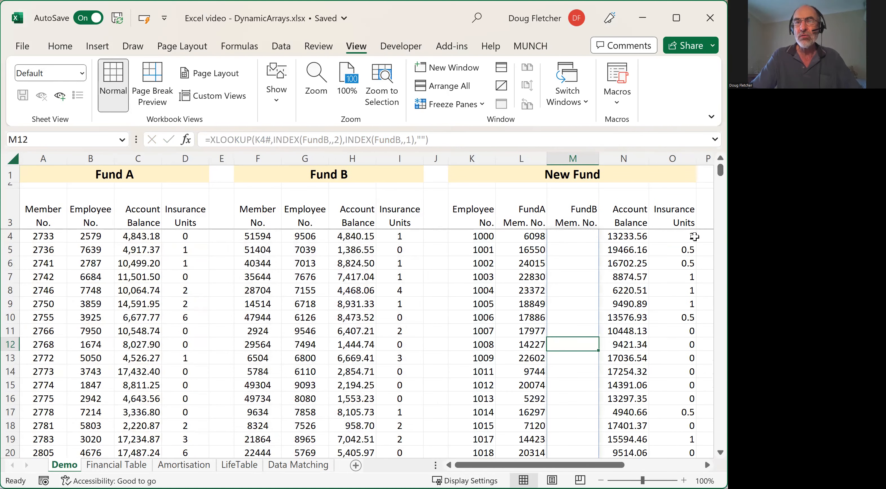
pyautogui.click(674, 235)
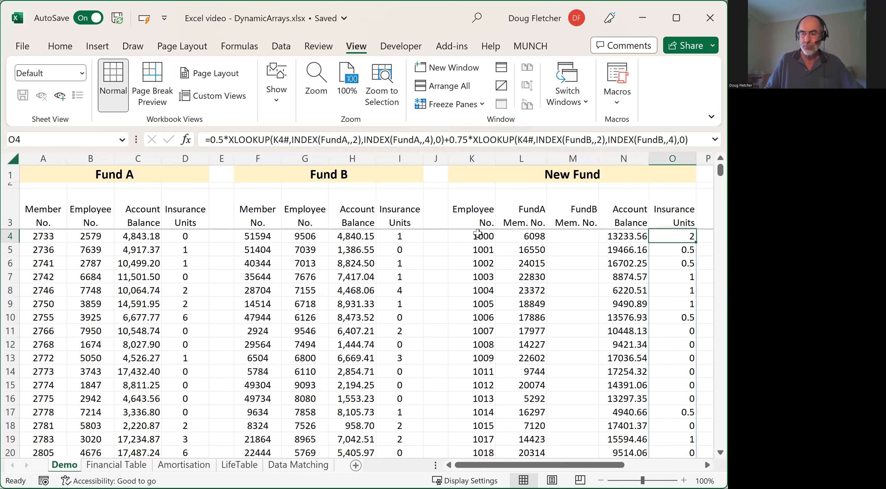
pyautogui.click(478, 234)
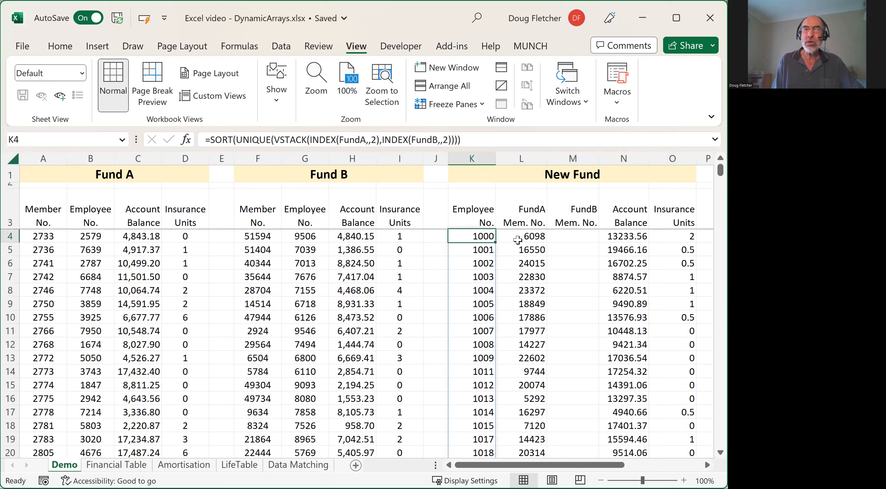
pyautogui.click(533, 236)
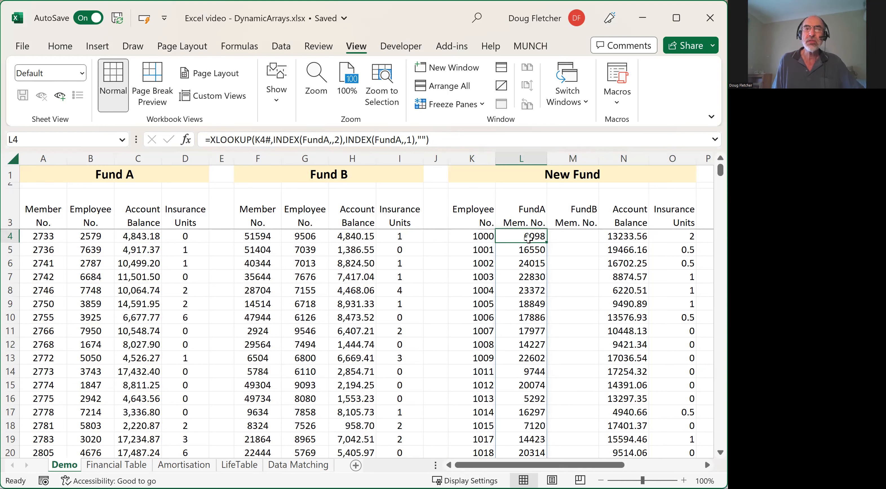
pyautogui.click(580, 234)
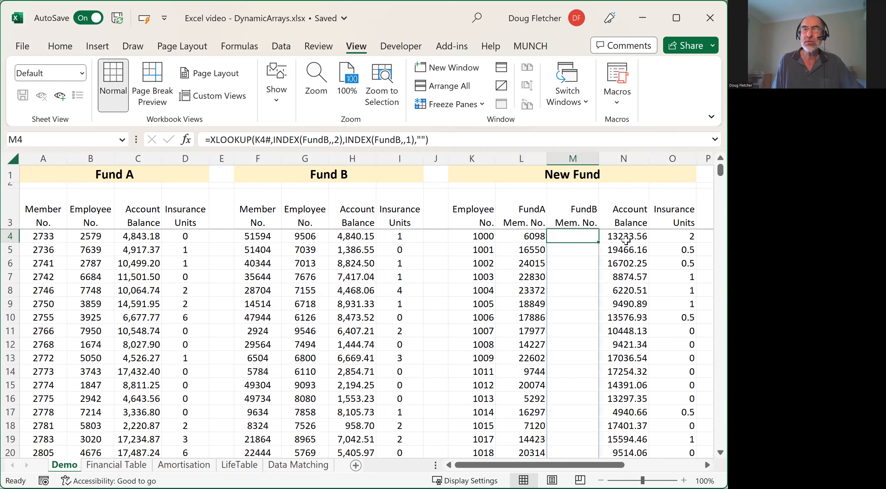
pyautogui.click(622, 235)
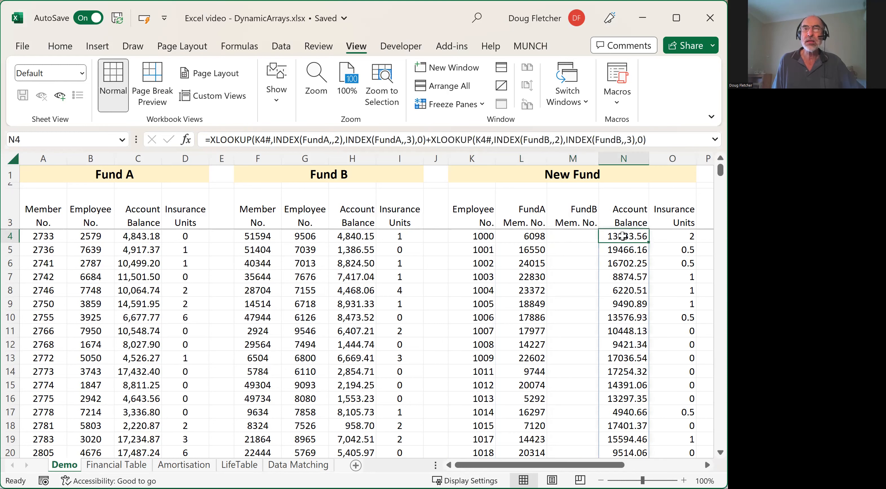
pyautogui.click(678, 238)
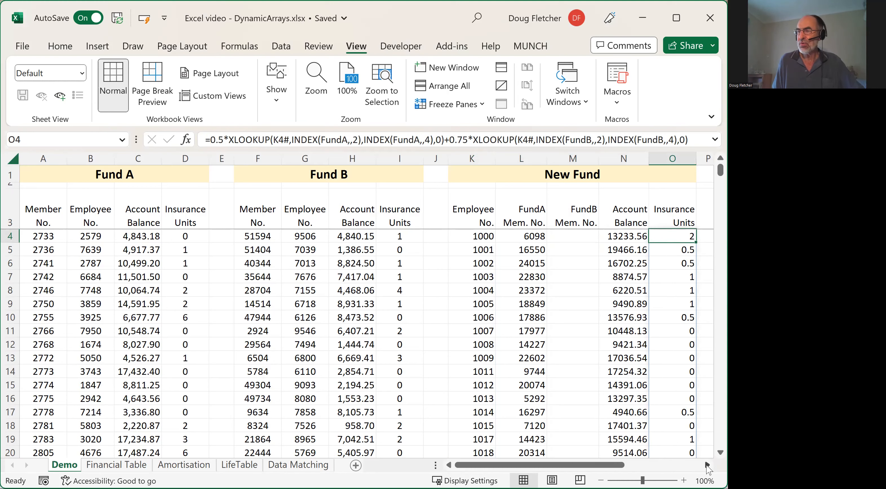
# - Examine the Results to Fund A layout and the New Fund headings FundA Mem. No., Account Balance and Insurance Units
pyautogui.click(706, 465)
pyautogui.click(707, 465)
pyautogui.click(707, 465)
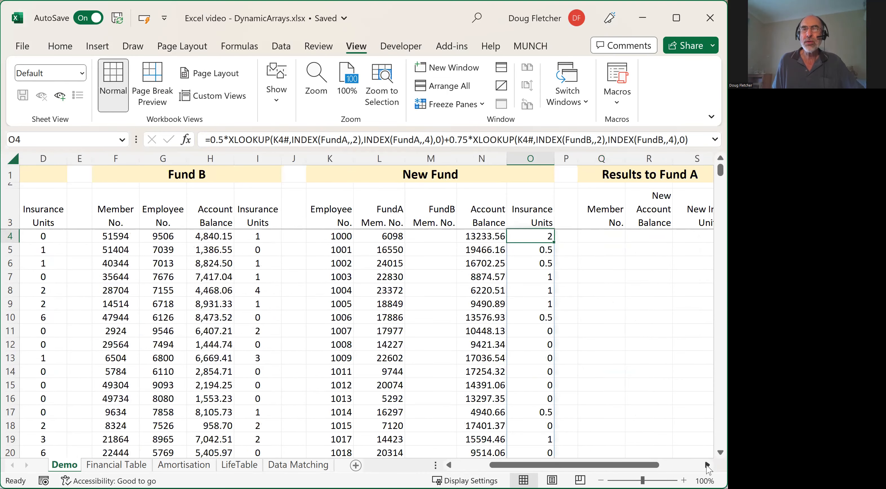
pyautogui.click(706, 465)
pyautogui.click(706, 465)
pyautogui.click(707, 465)
pyautogui.click(706, 465)
pyautogui.click(706, 465)
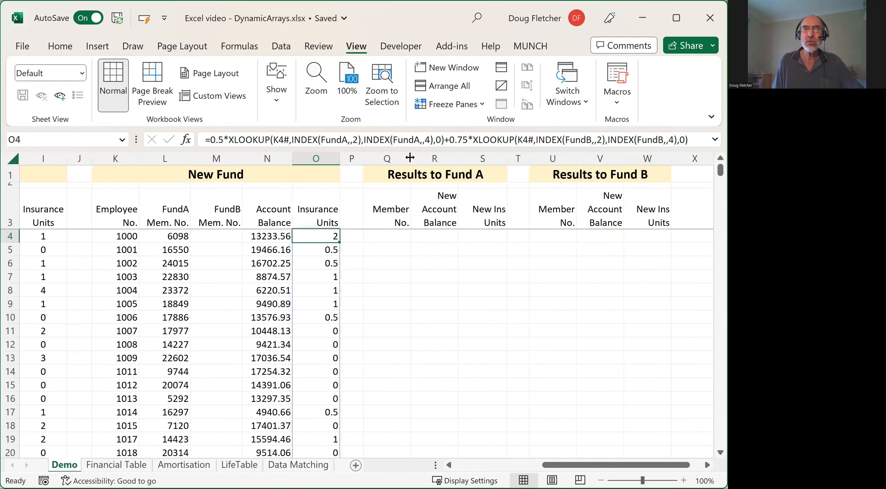
pyautogui.click(393, 237)
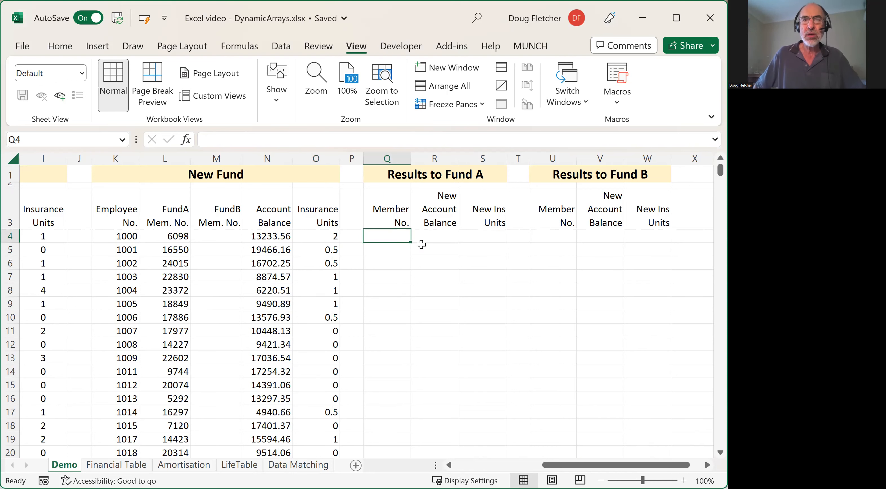
pyautogui.moveTo(557, 465); pyautogui.dragTo(553, 466)
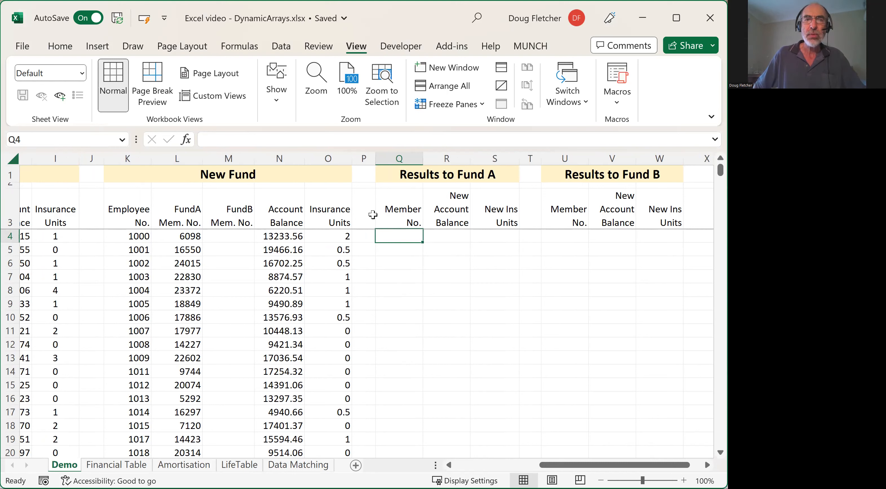
pyautogui.click(184, 213)
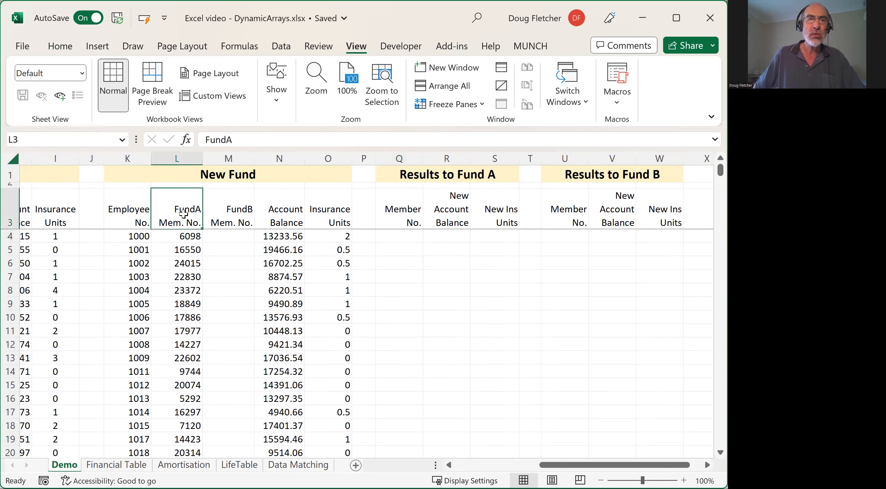
pyautogui.click(289, 213)
pyautogui.click(334, 217)
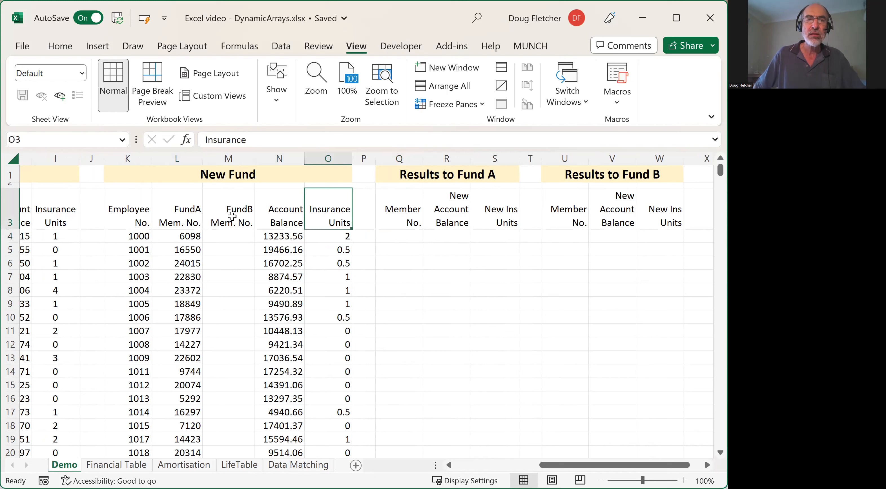
pyautogui.click(182, 216)
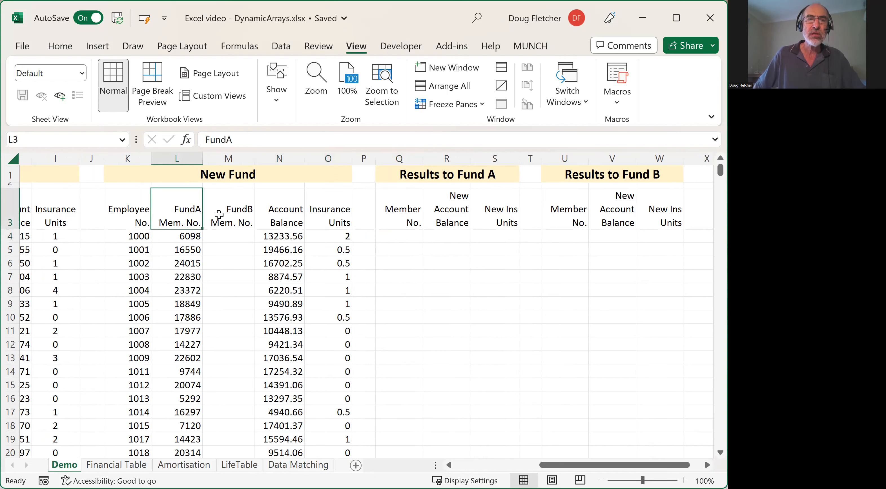
pyautogui.click(288, 215)
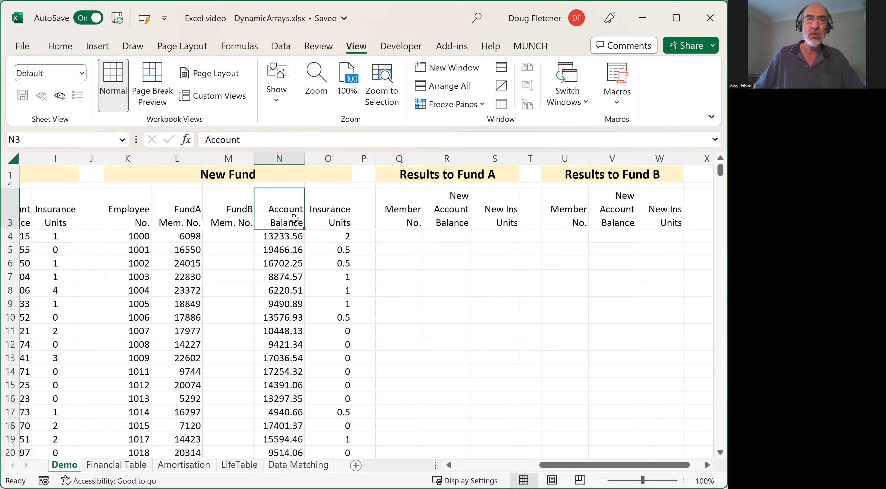
pyautogui.click(324, 219)
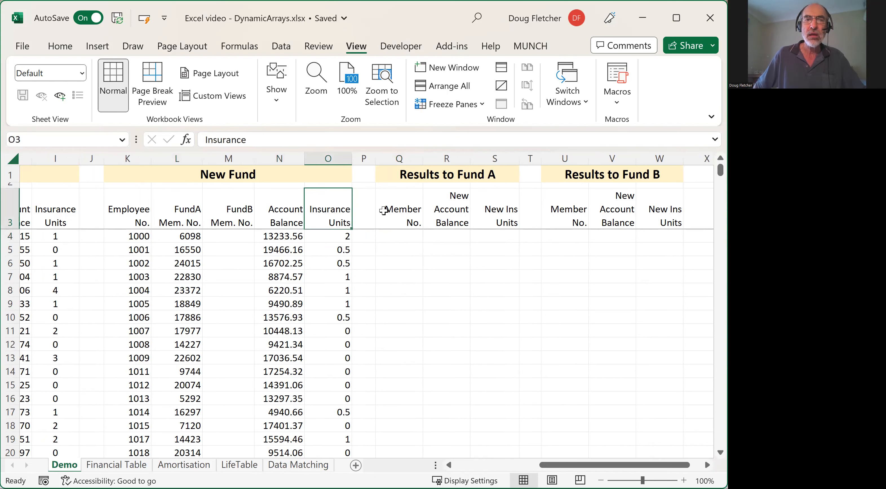
# - Enter =HSTACK(L4#,N4#,O4#) in Q4, the first Member No. cell under Results to Fund A
pyautogui.click(411, 237)
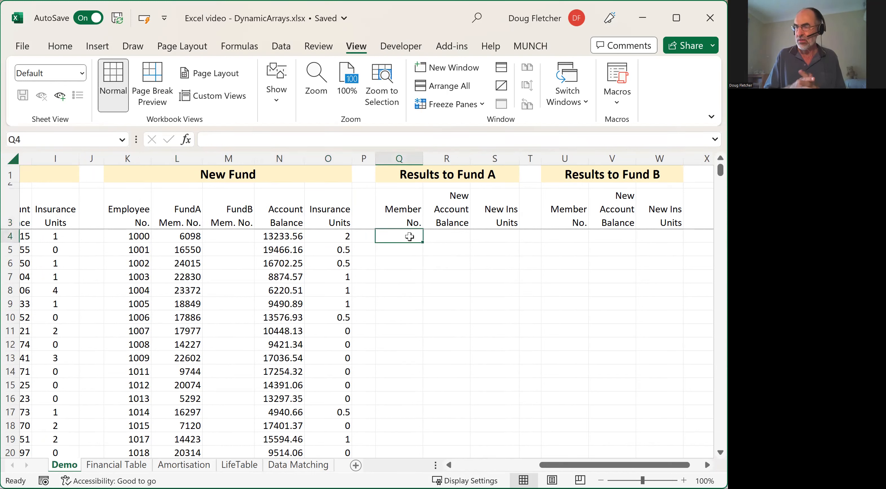
pyautogui.write('=')
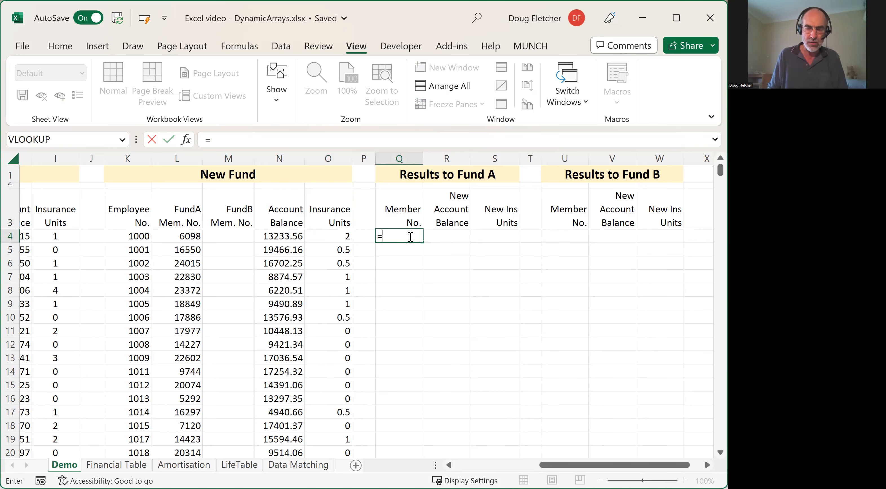
pyautogui.write('hstack')
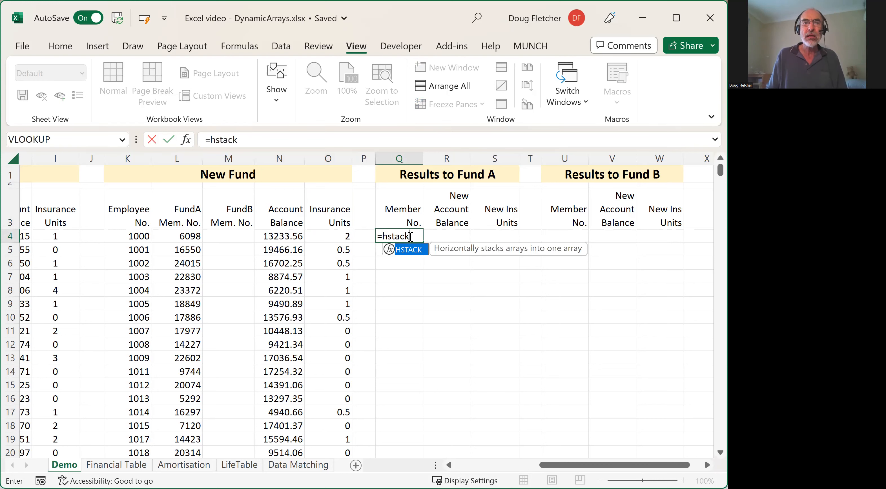
pyautogui.write('(')
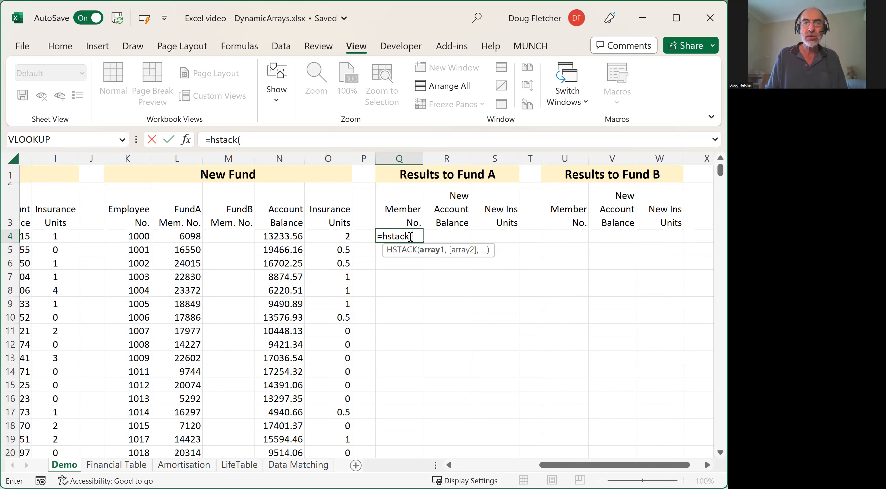
pyautogui.write('l4')
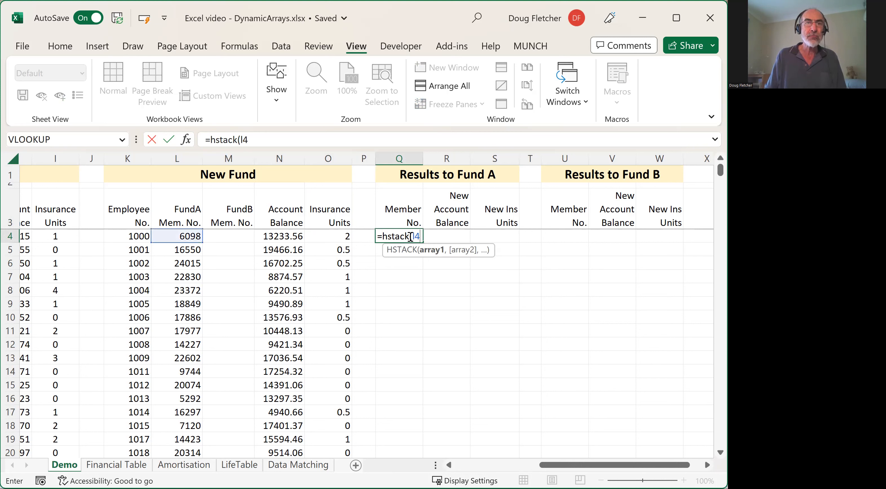
pyautogui.write('#')
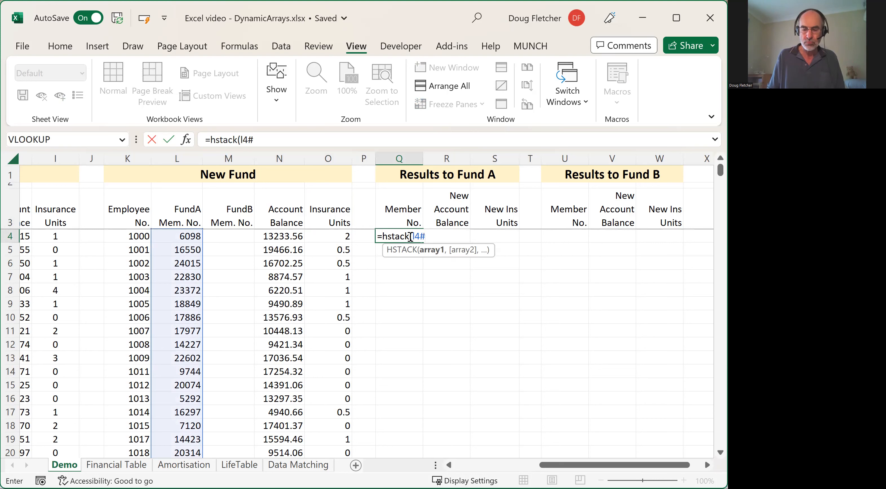
pyautogui.write(',')
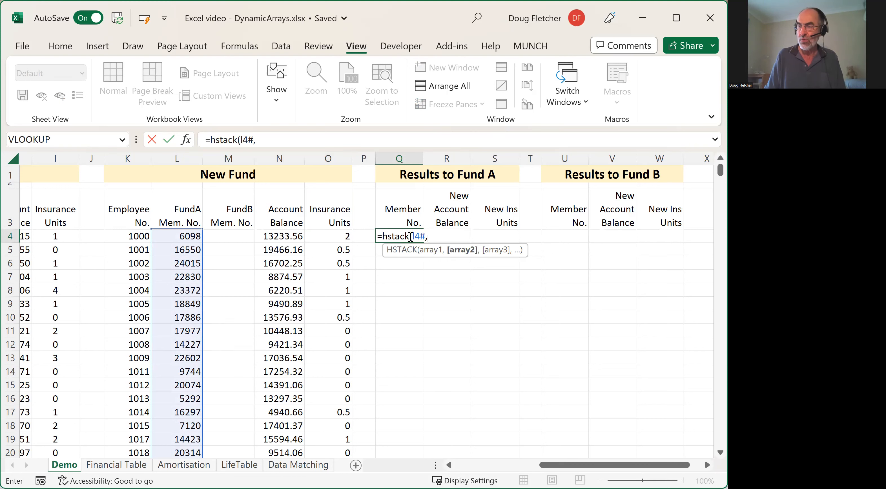
pyautogui.write('n4')
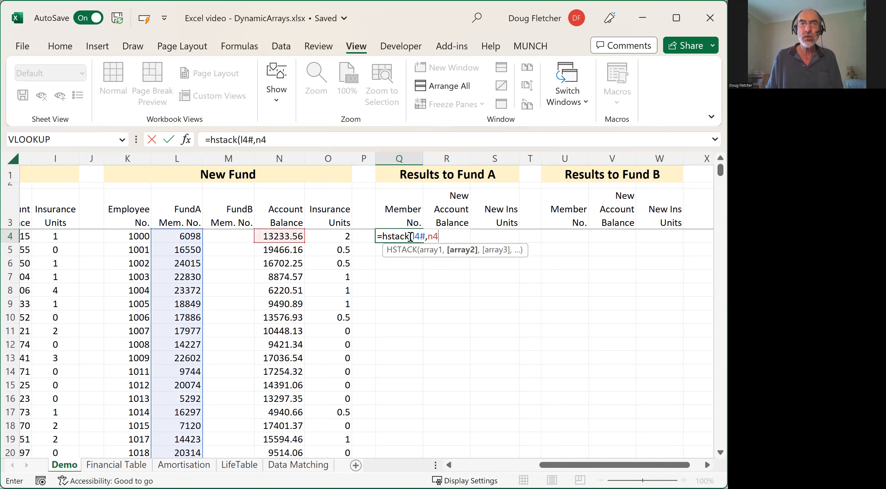
pyautogui.write('#')
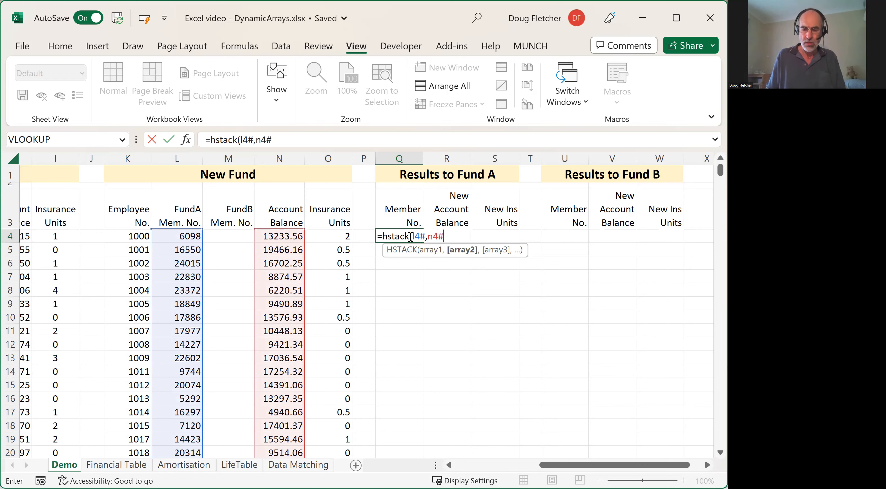
pyautogui.write(',')
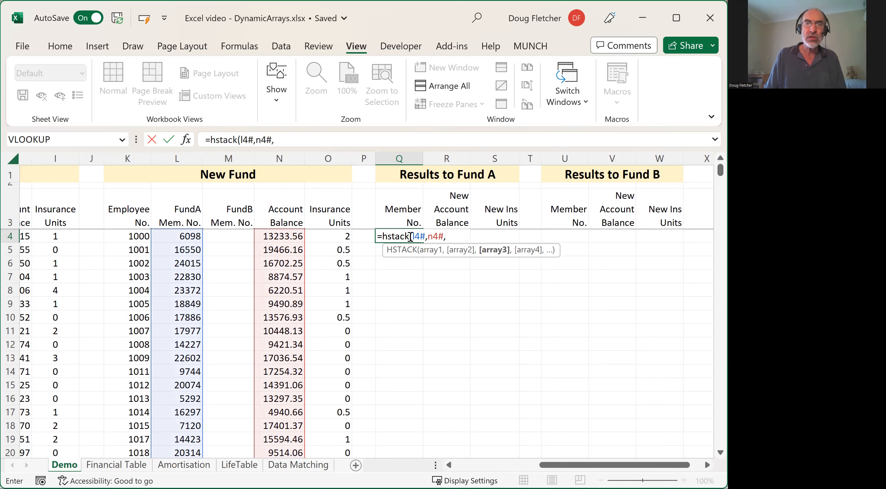
pyautogui.write('o')
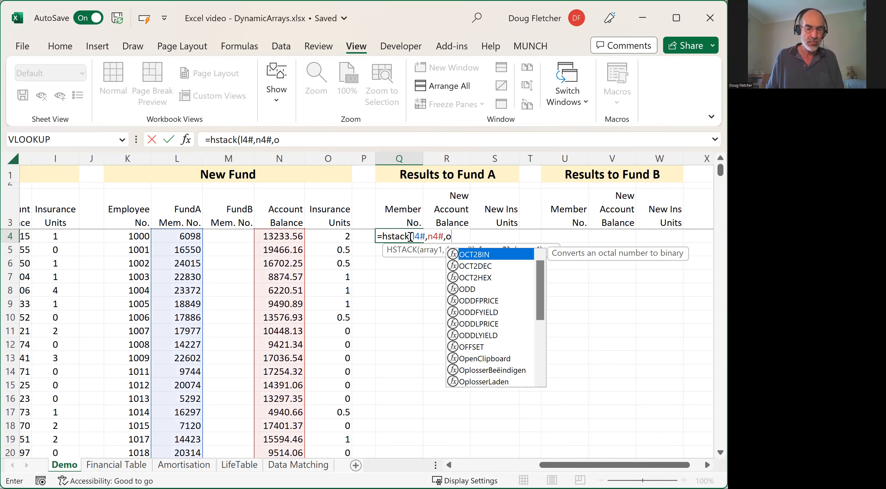
pyautogui.write('4#')
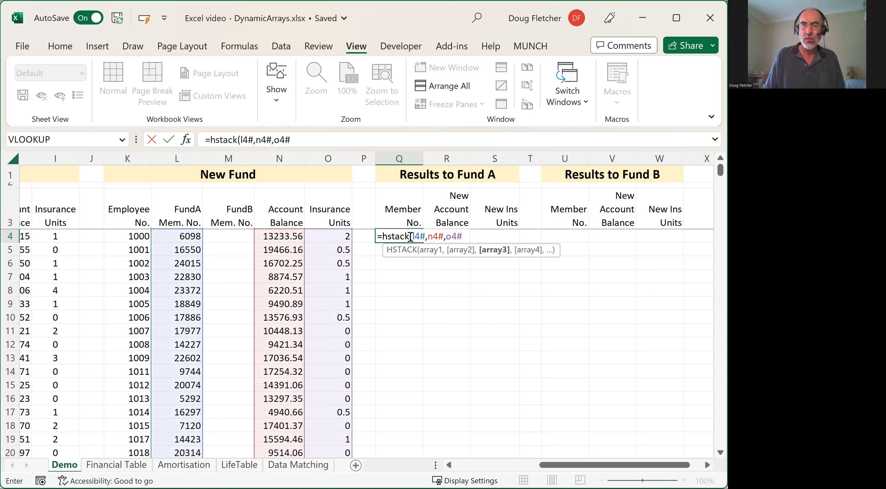
pyautogui.write(')')
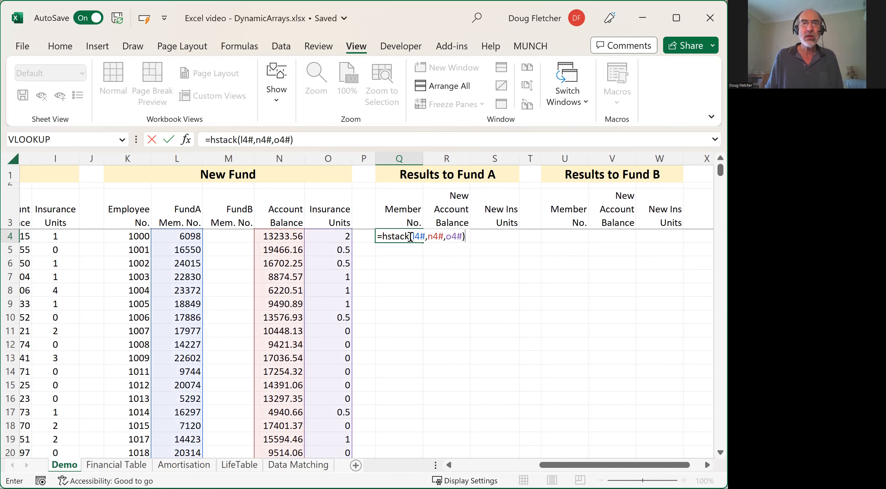
pyautogui.press('Return')
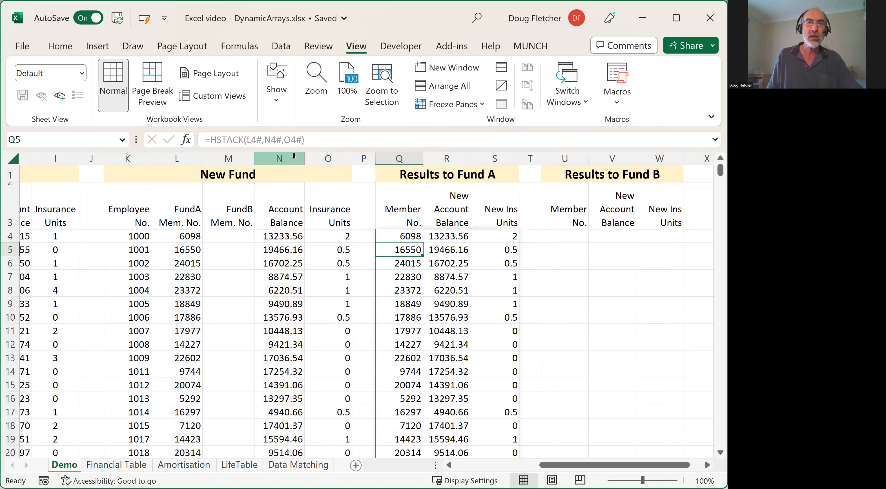
# - Make the three array references in Q4 absolute so the formula reads =HSTACK($L$4#,$N$4#,$O$4#)
pyautogui.click(407, 236)
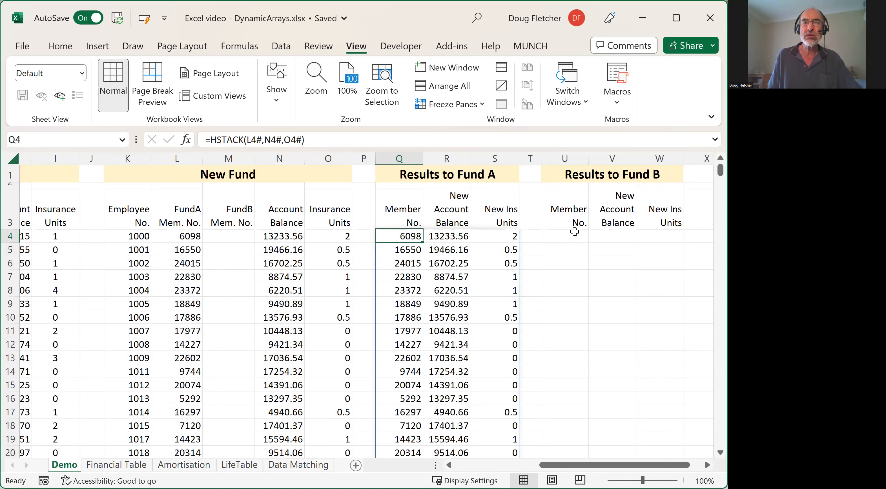
pyautogui.doubleClick(252, 139)
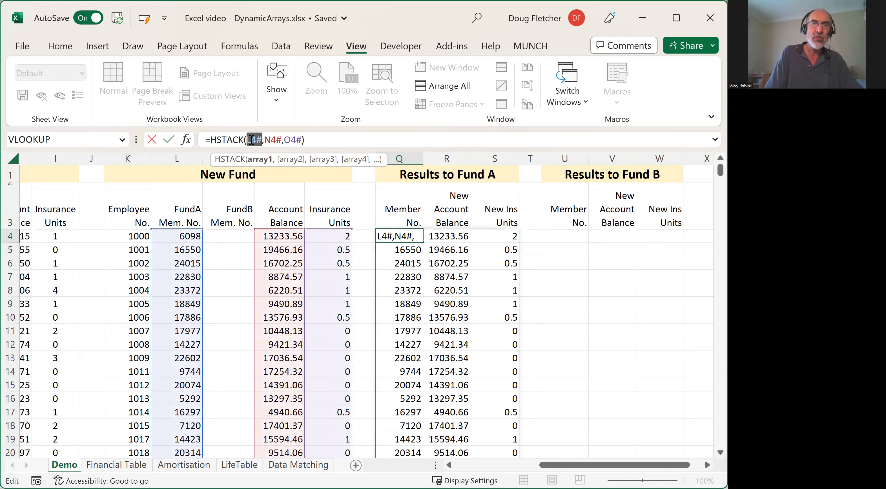
pyautogui.press('F4')
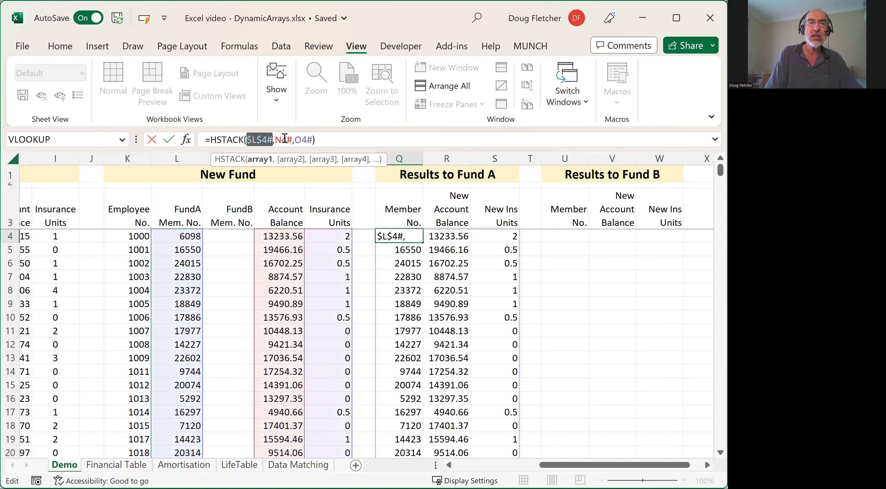
pyautogui.click(281, 140)
pyautogui.press('F4')
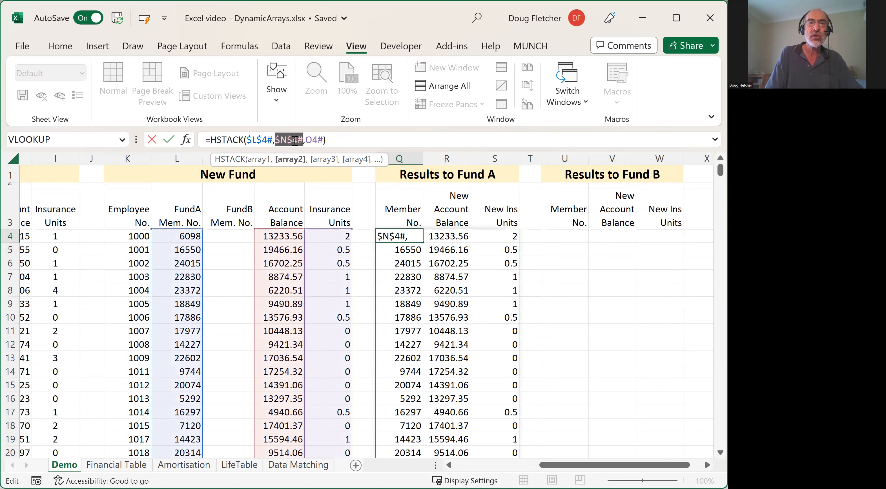
pyautogui.click(313, 139)
pyautogui.press('F4')
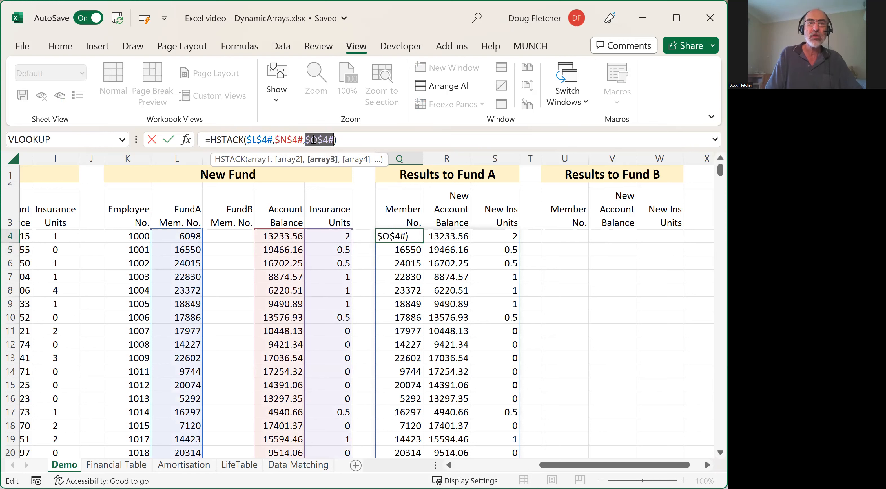
pyautogui.click(348, 139)
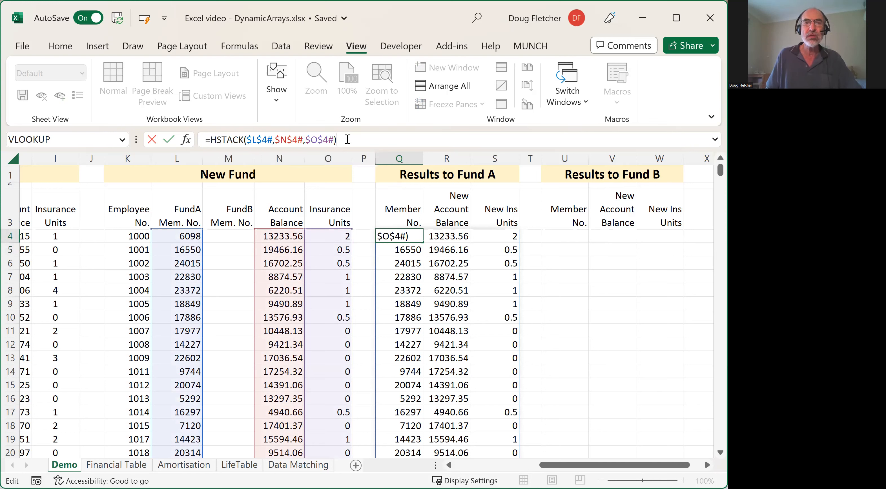
pyautogui.press('Return')
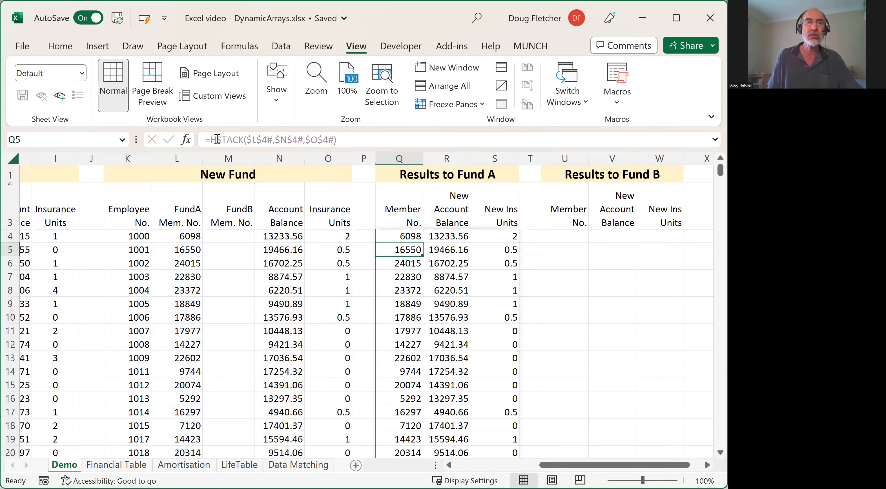
# - Wrap the HSTACK formula in Q4 in a FILTER function, using HSTACK as the array argument
pyautogui.click(401, 237)
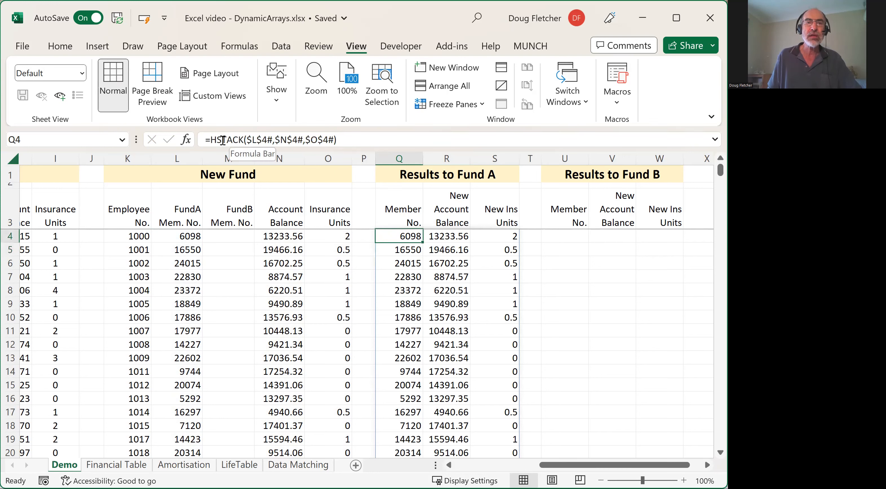
pyautogui.click(211, 140)
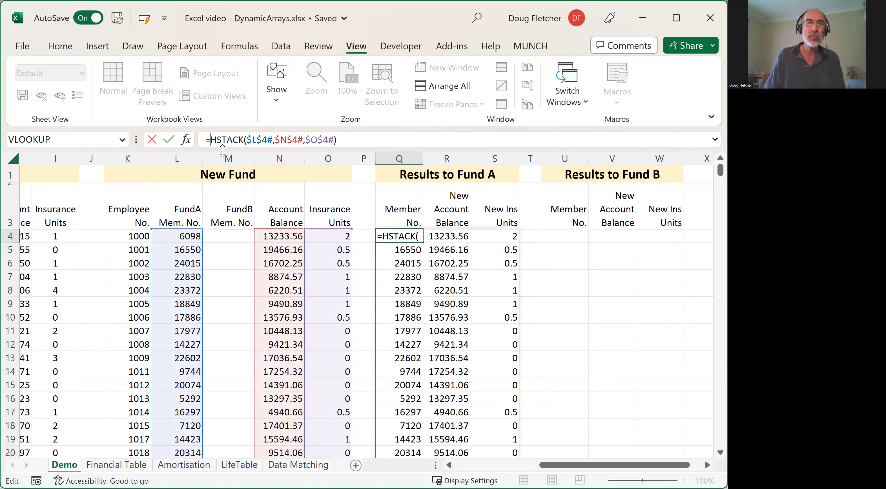
pyautogui.write('filter')
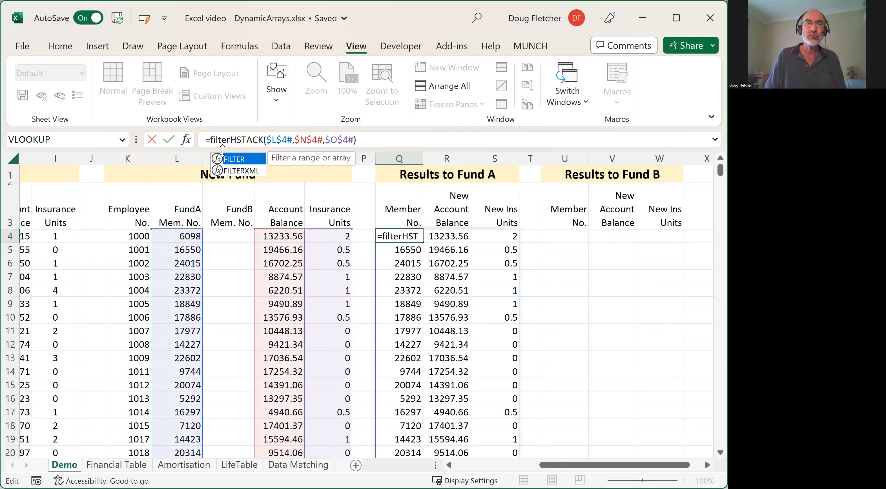
pyautogui.write('(')
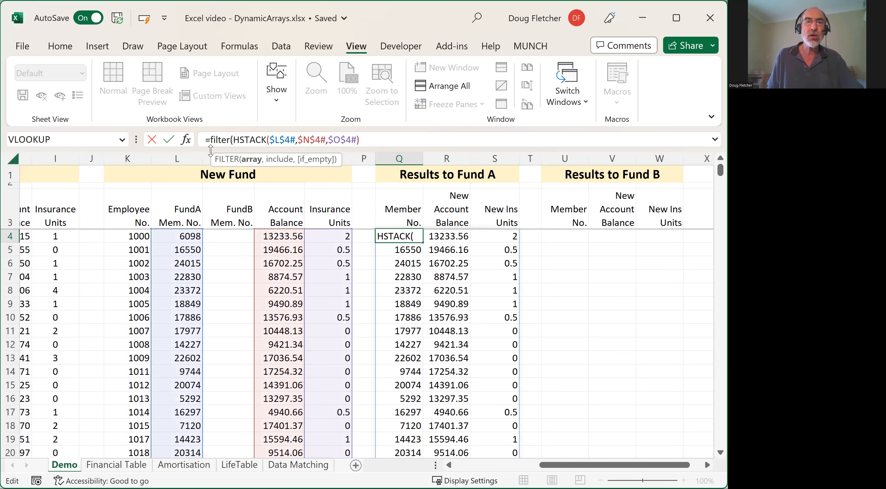
pyautogui.click(365, 139)
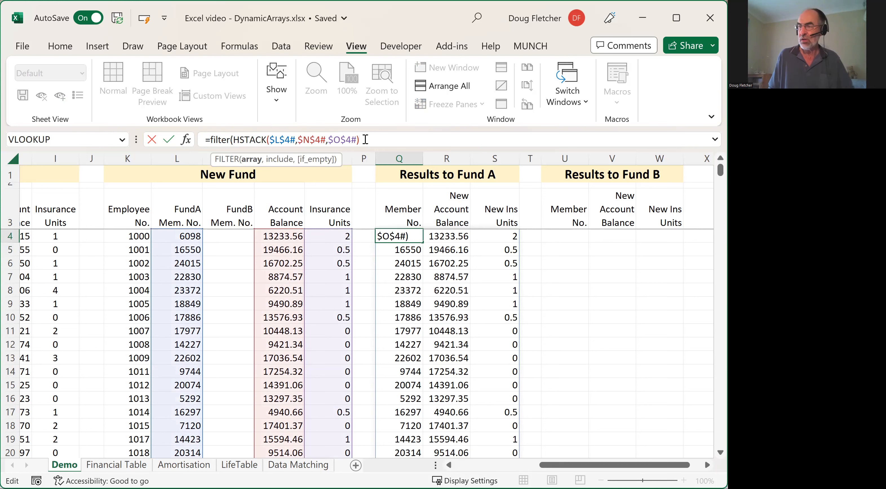
pyautogui.write(',')
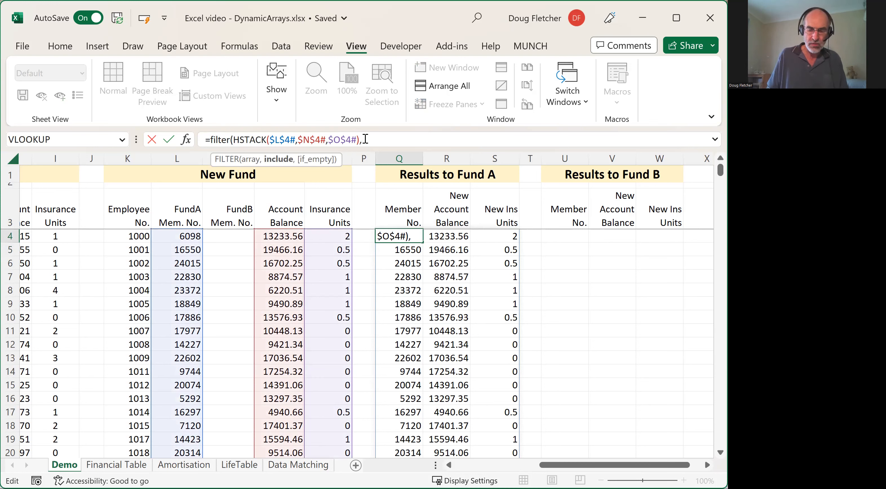
# - Add $L$4#<>"" as the FILTER include condition in Q4, close the function and enter the formula
pyautogui.write('l')
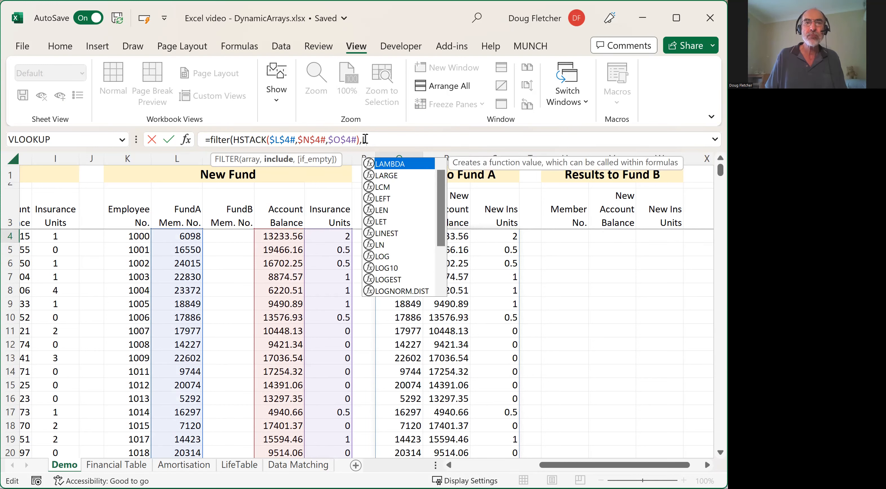
pyautogui.write('4')
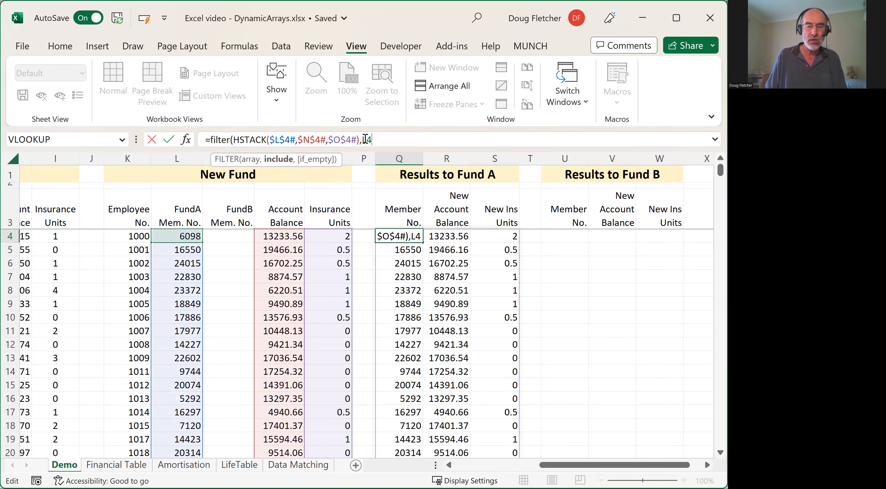
pyautogui.press('F4')
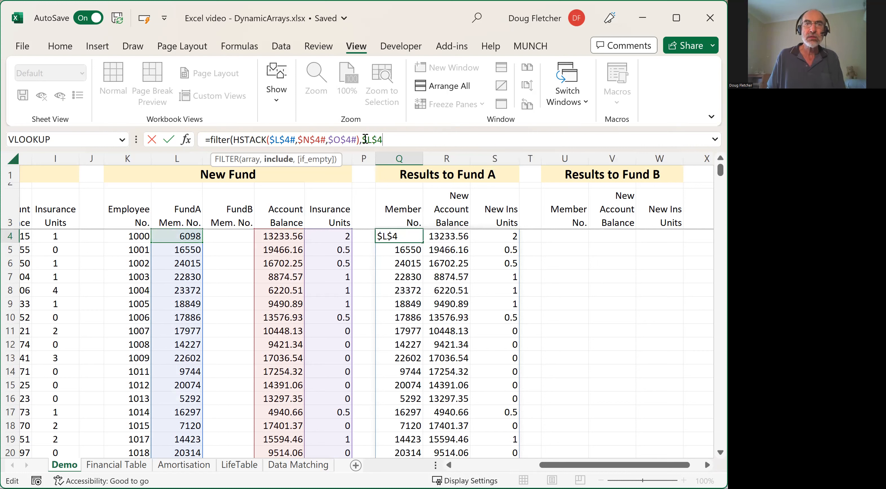
pyautogui.write('#')
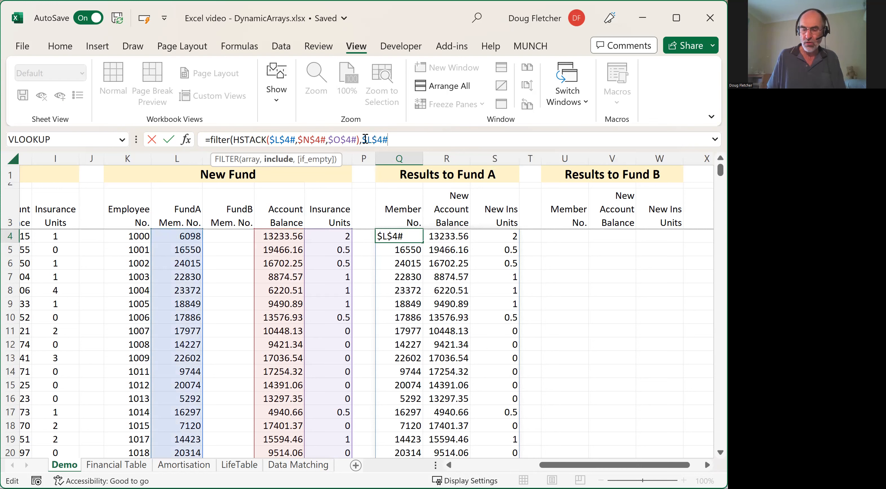
pyautogui.write('<>')
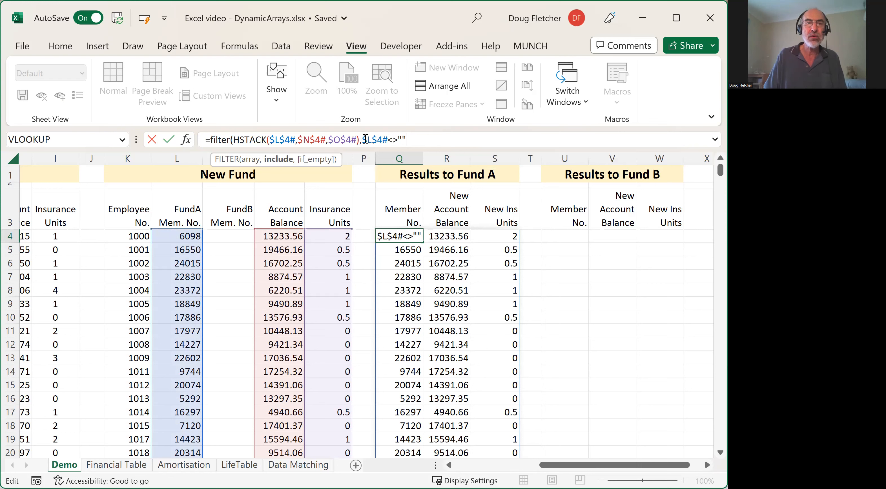
pyautogui.write(')')
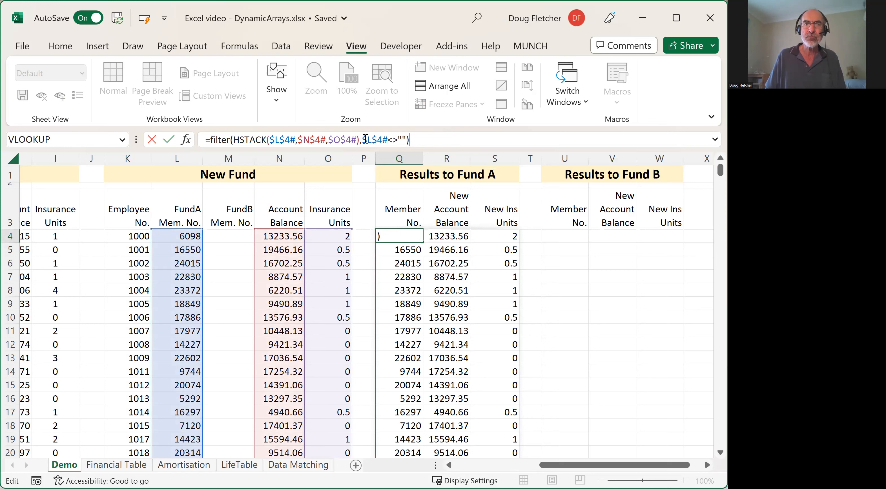
pyautogui.press('Return')
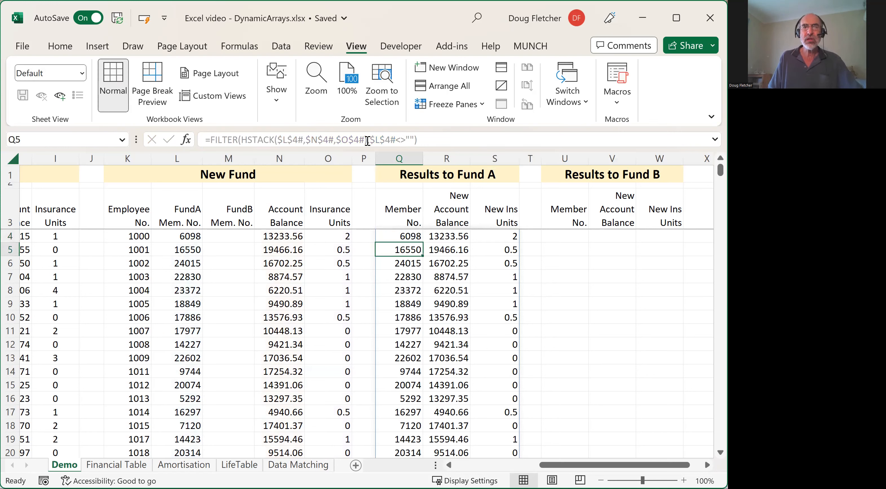
# - Examine the end of the Results to Fund A list and compare its last row with the last row of Fund A
pyautogui.press('Up')
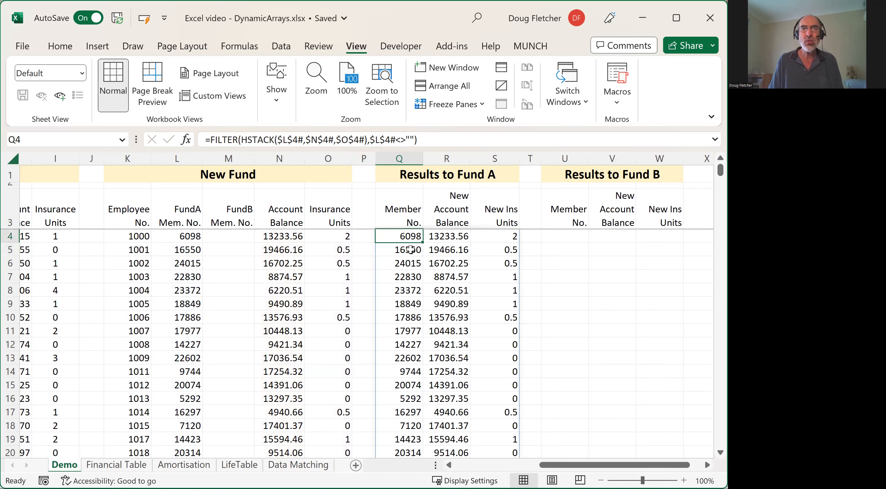
pyautogui.hotkey('ctrl', 'Down')
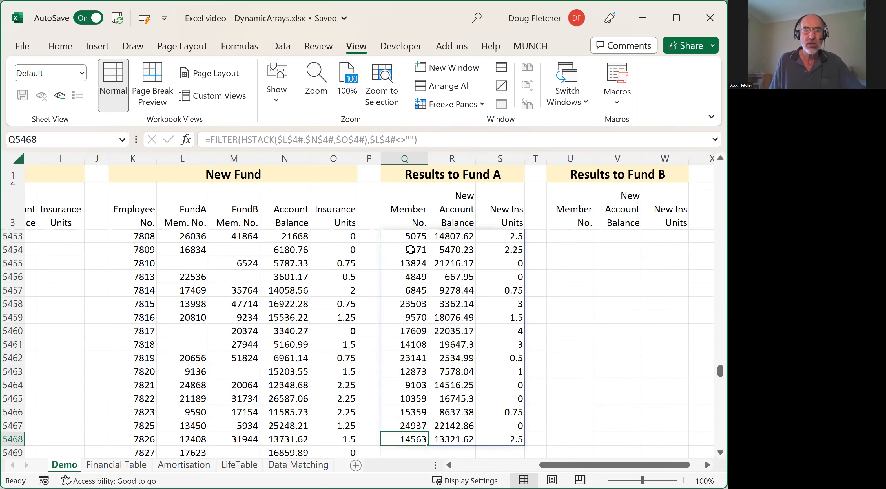
pyautogui.scroll(-3, 217, 384)
pyautogui.scroll(2, 380, 348)
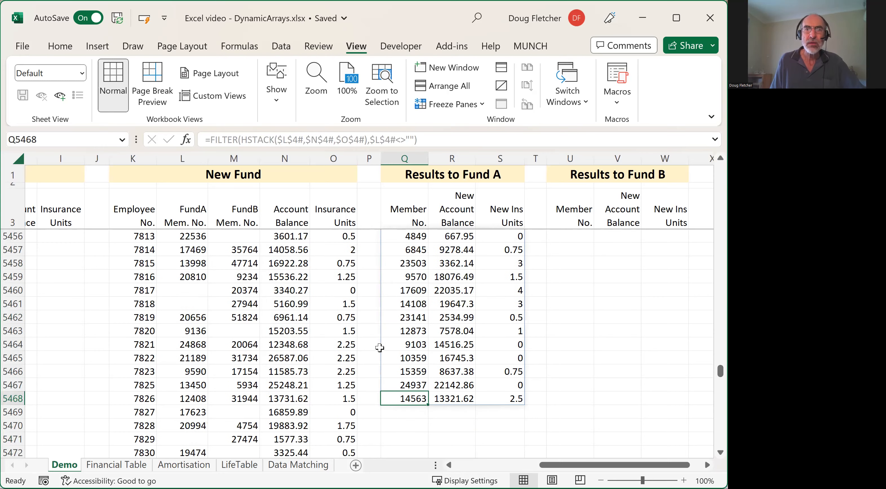
pyautogui.scroll(20, 380, 347)
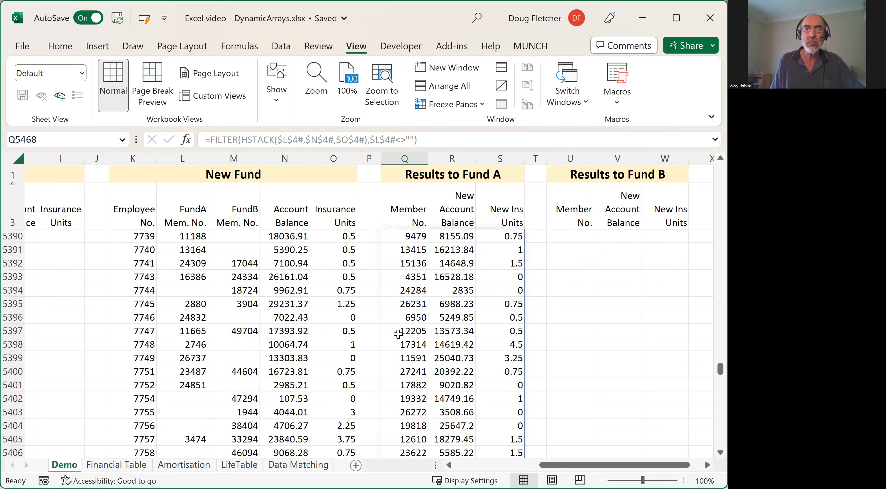
pyautogui.scroll(8, 398, 333)
pyautogui.scroll(-17, 423, 333)
pyautogui.scroll(-15, 426, 333)
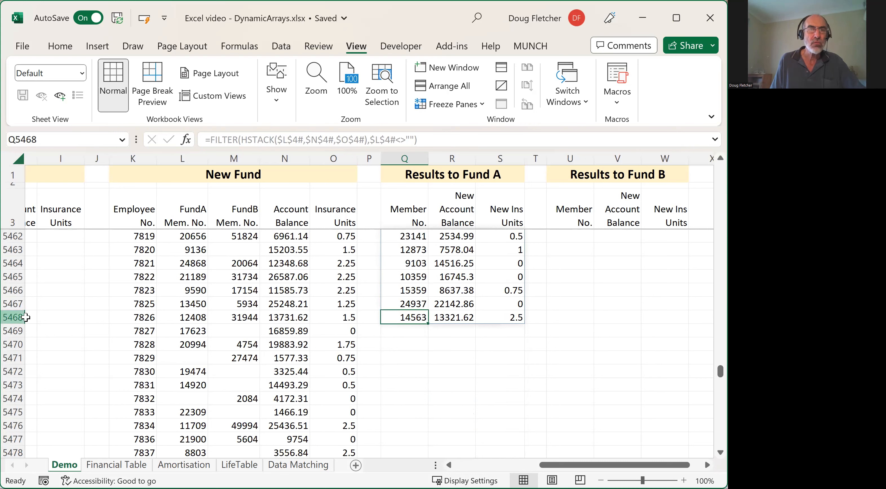
pyautogui.click(449, 465)
pyautogui.click(448, 464)
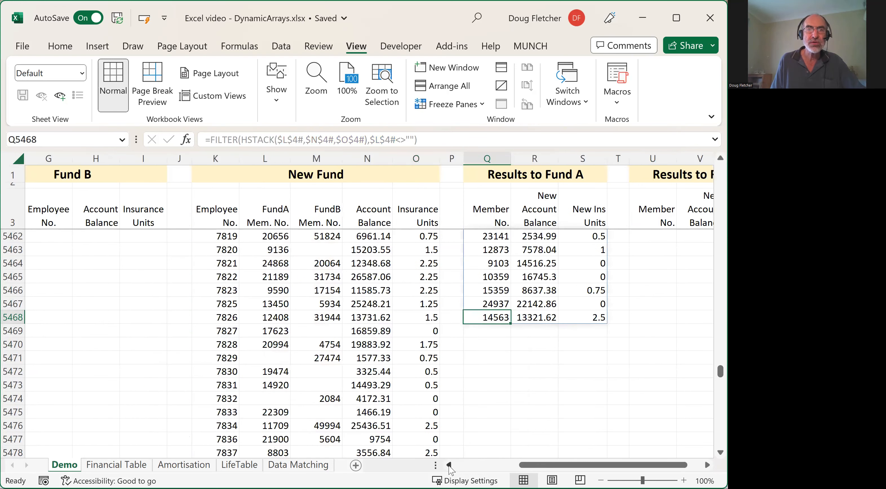
pyautogui.click(449, 464)
pyautogui.click(449, 465)
pyautogui.click(449, 465)
pyautogui.click(449, 465)
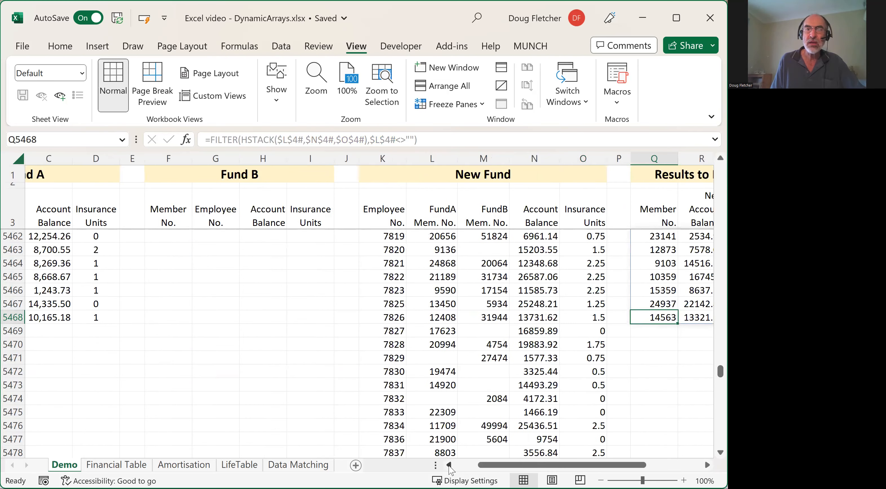
pyautogui.click(449, 464)
pyautogui.click(449, 464)
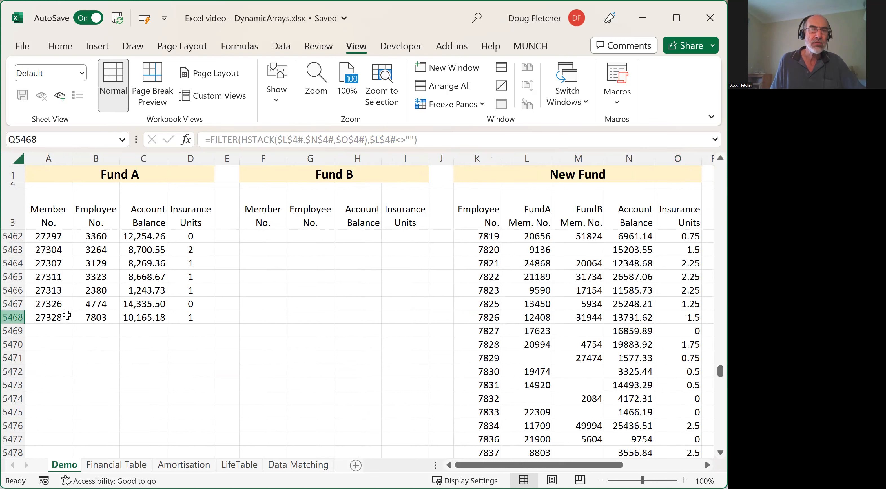
# - Copy the FILTER formula from Q4 to U4, the first Member No. cell under Results to Fund B
pyautogui.moveTo(505, 467); pyautogui.dragTo(561, 464)
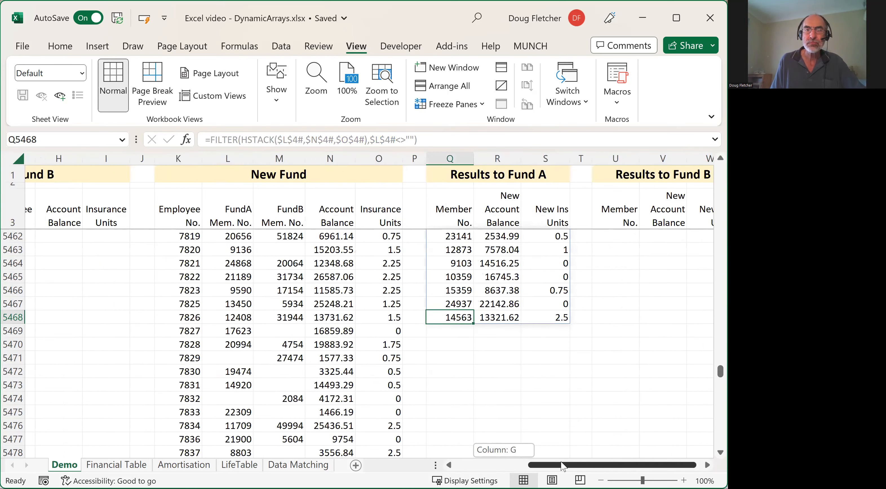
pyautogui.moveTo(720, 371); pyautogui.dragTo(720, 168)
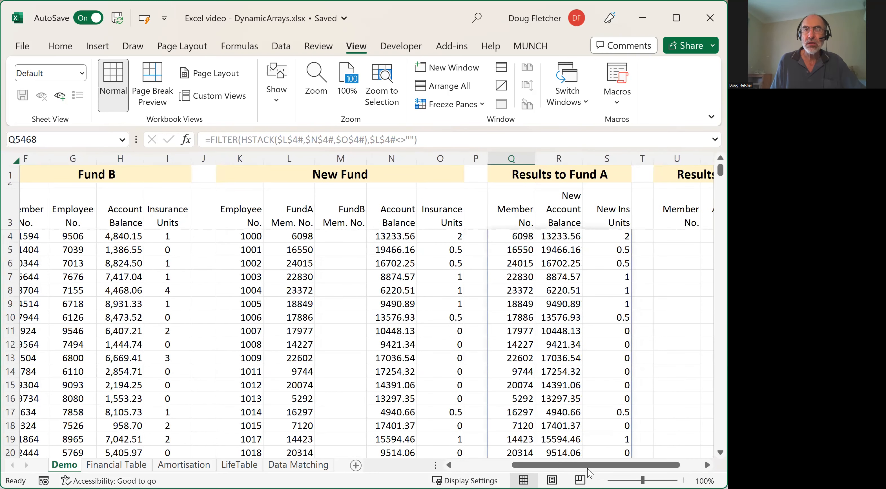
pyautogui.moveTo(588, 469); pyautogui.dragTo(609, 468)
pyautogui.click(418, 235)
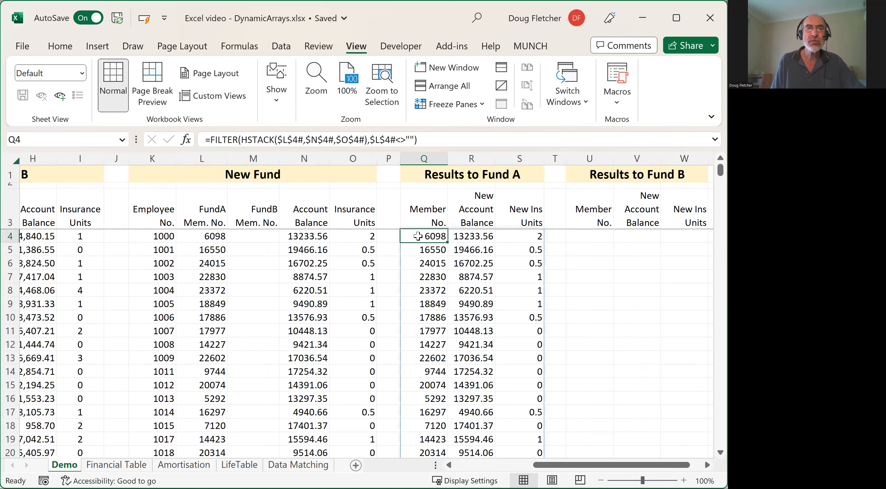
pyautogui.click(477, 236)
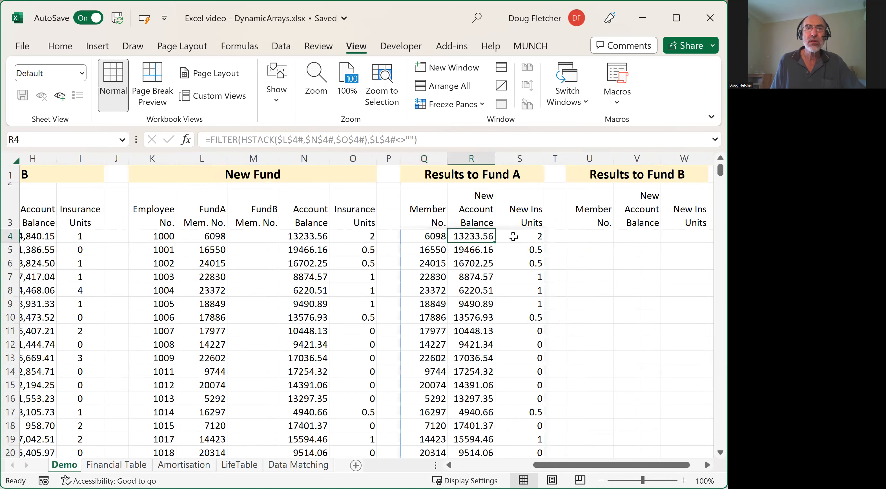
pyautogui.click(531, 235)
pyautogui.click(429, 235)
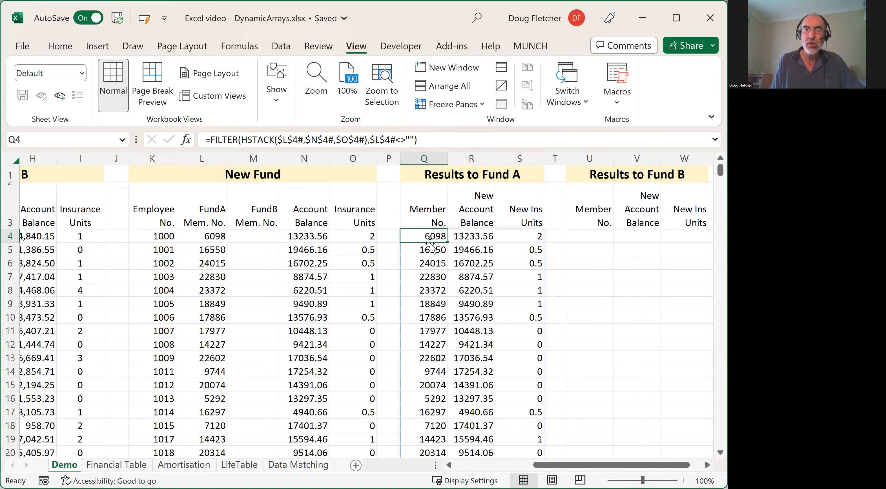
pyautogui.moveTo(432, 244); pyautogui.dragTo(597, 237)
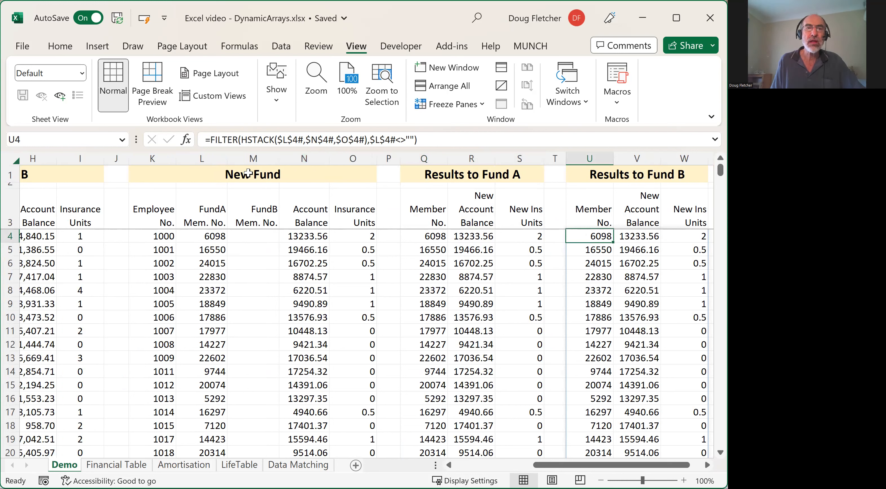
# - In the U4 formula, set HSTACK's first array to M4# and the FILTER include condition to M4<>"", and enter the formula
pyautogui.doubleClick(288, 140)
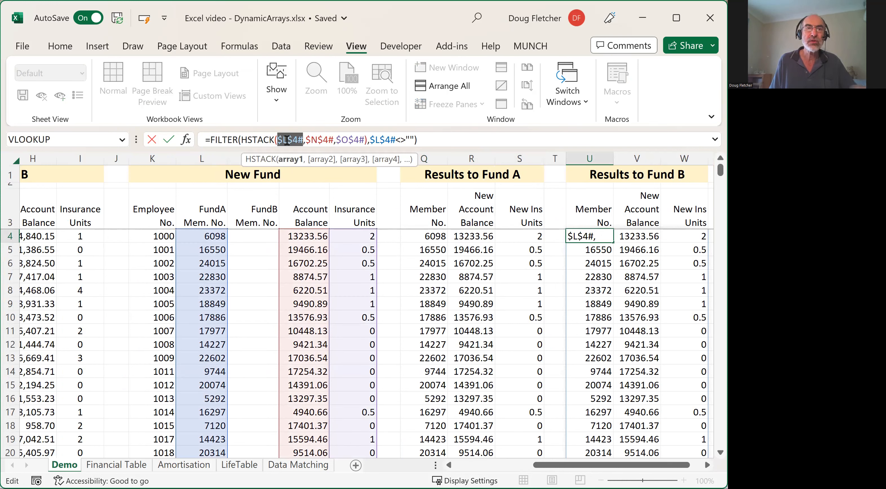
pyautogui.click(253, 235)
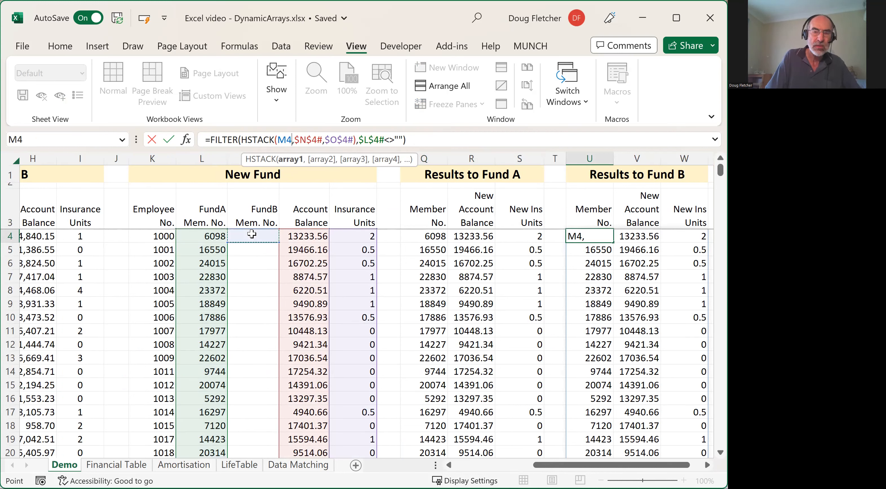
pyautogui.write('#')
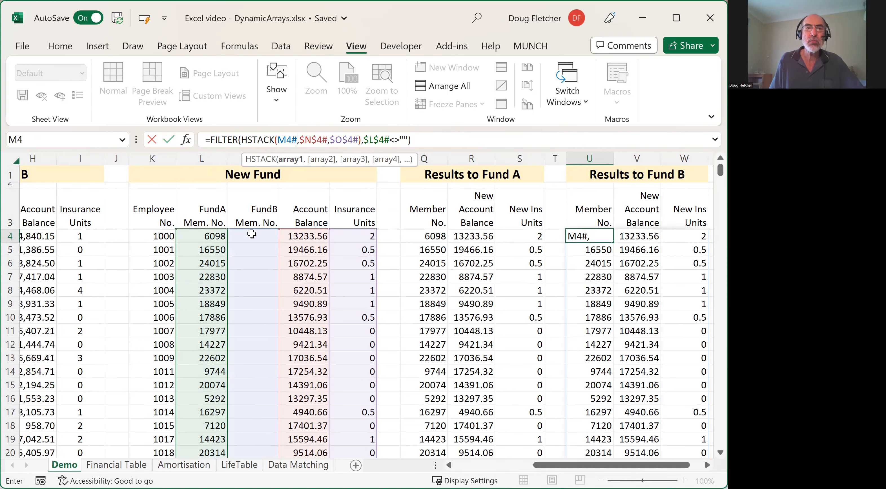
pyautogui.doubleClick(376, 138)
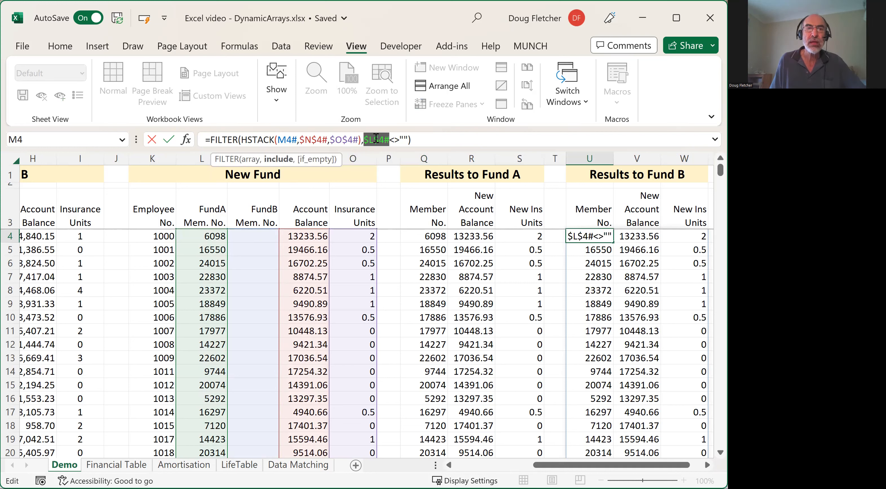
pyautogui.click(256, 235)
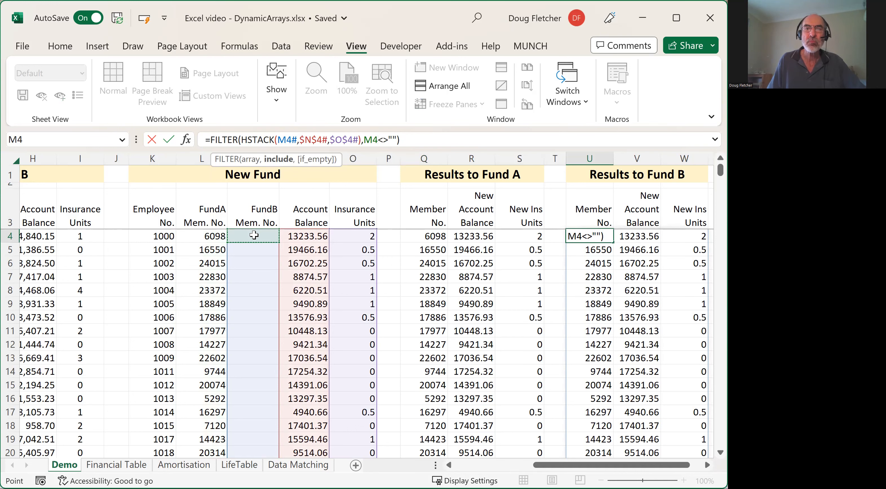
pyautogui.press('Return')
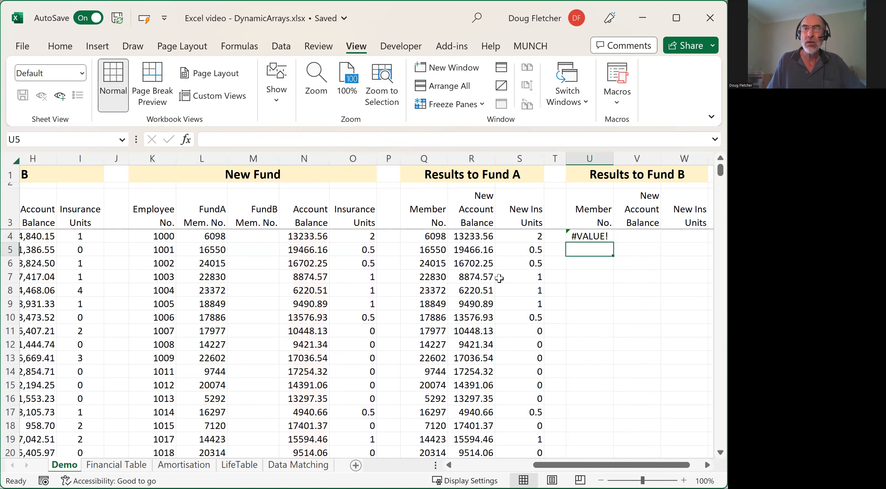
# - Add the spill operator to the include reference in U4 so the condition reads M4#<>"", and enter the formula
pyautogui.click(589, 235)
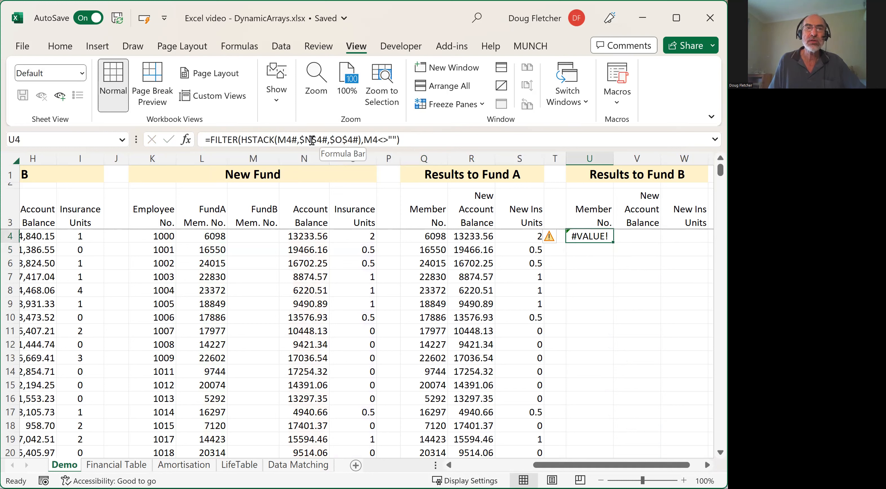
pyautogui.click(377, 138)
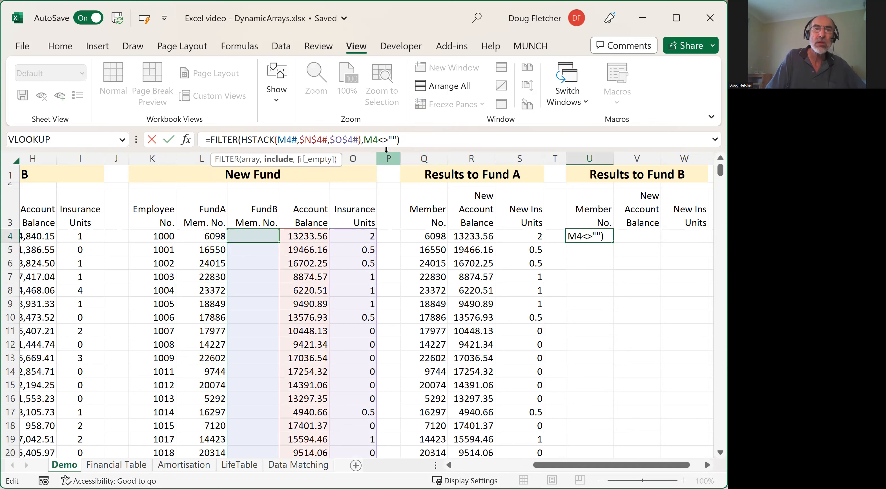
pyautogui.write('#')
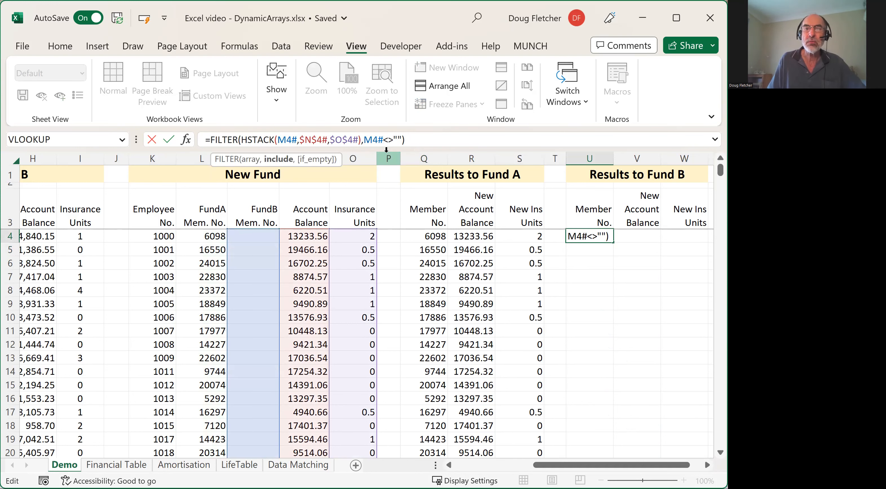
pyautogui.press('Return')
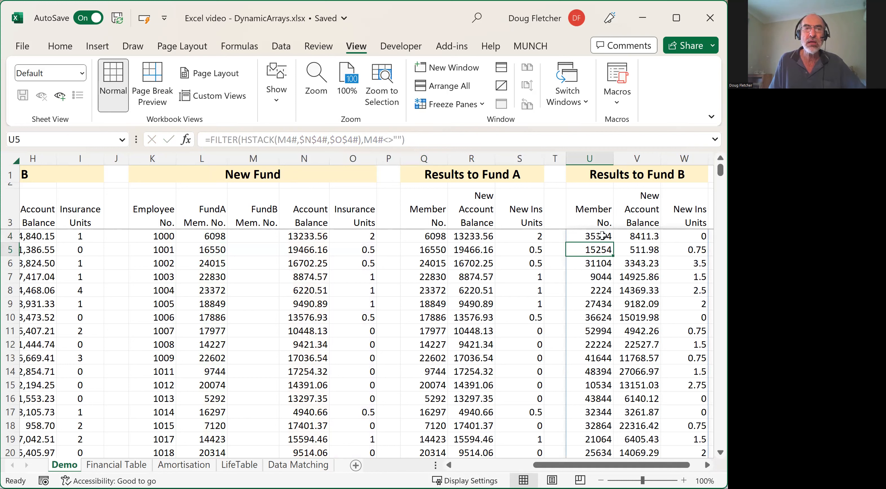
# - Compare the last row of the Results to Fund B list with the last row of Fund B, and return to U4
pyautogui.moveTo(578, 468); pyautogui.dragTo(577, 342)
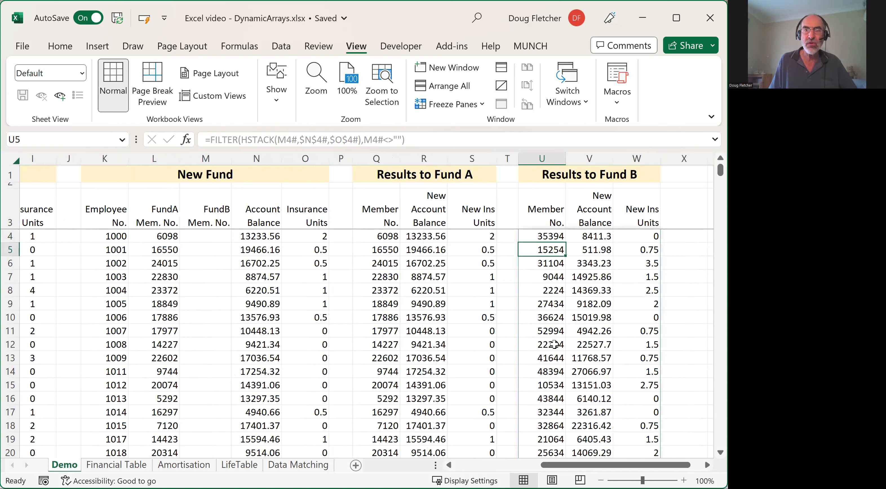
pyautogui.click(555, 344)
pyautogui.hotkey('ctrl', 'Down')
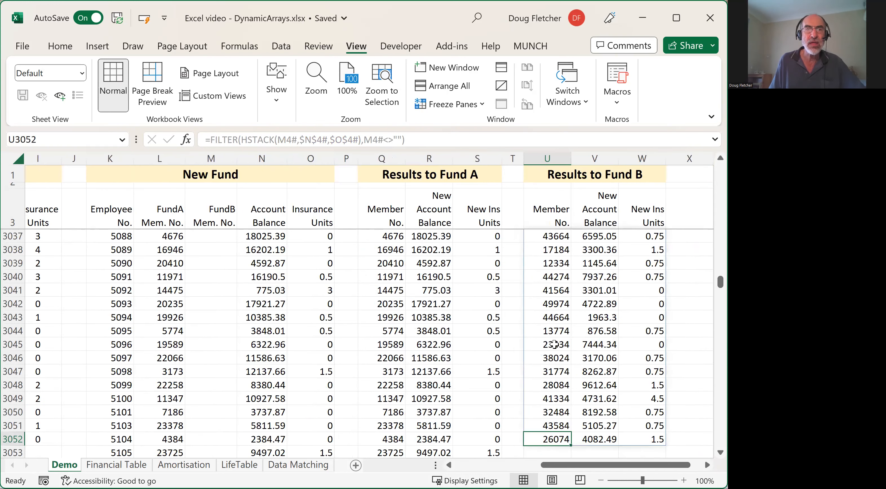
pyautogui.moveTo(557, 468); pyautogui.dragTo(496, 467)
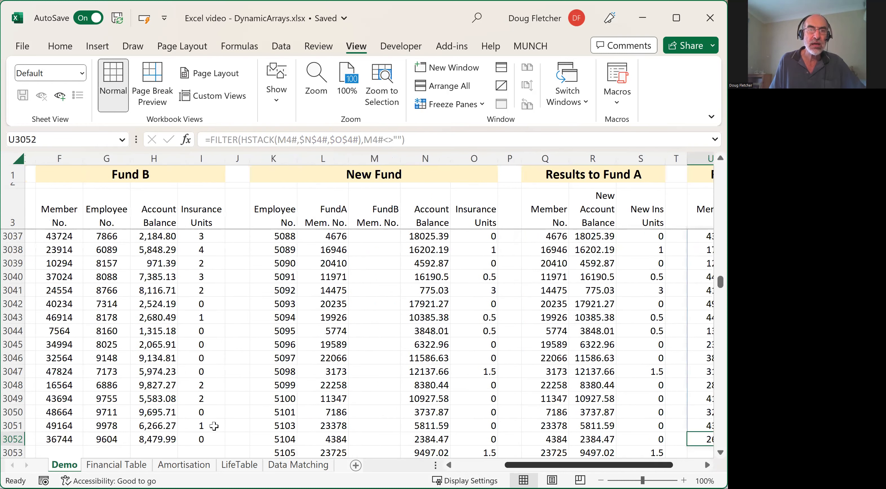
pyautogui.scroll(-1, 165, 403)
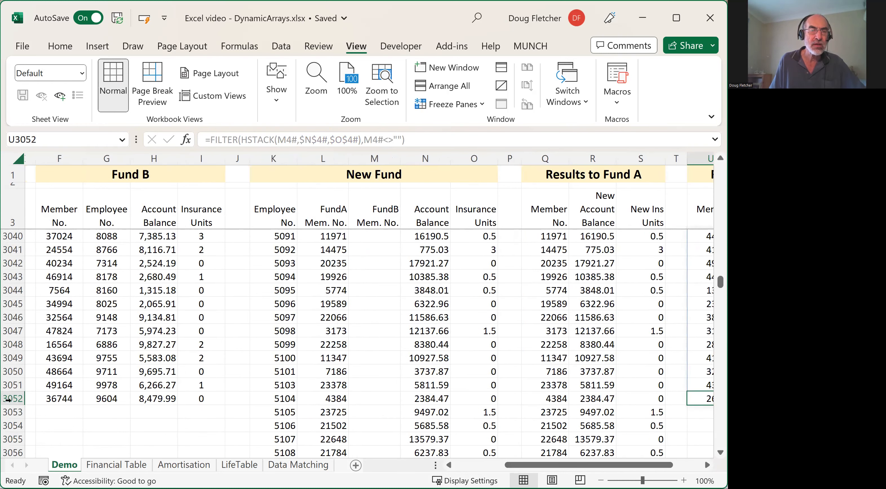
pyautogui.moveTo(612, 468); pyautogui.dragTo(647, 398)
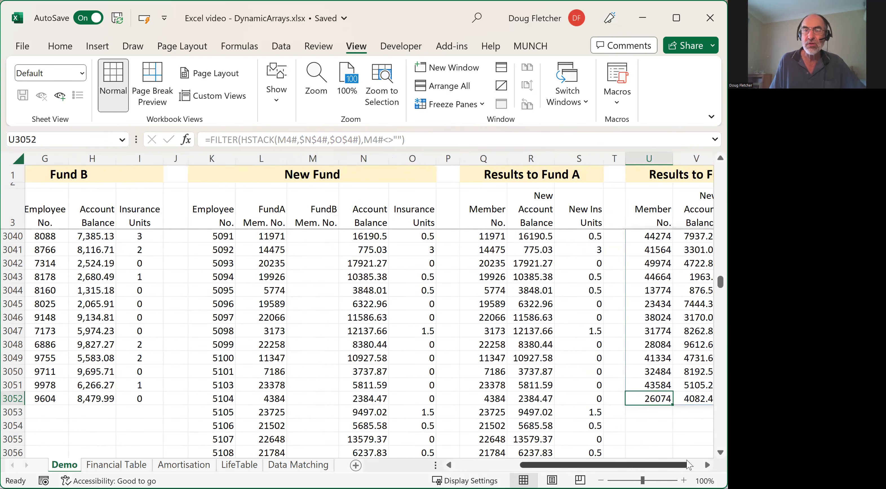
pyautogui.moveTo(687, 462); pyautogui.dragTo(699, 462)
pyautogui.scroll(4, 708, 400)
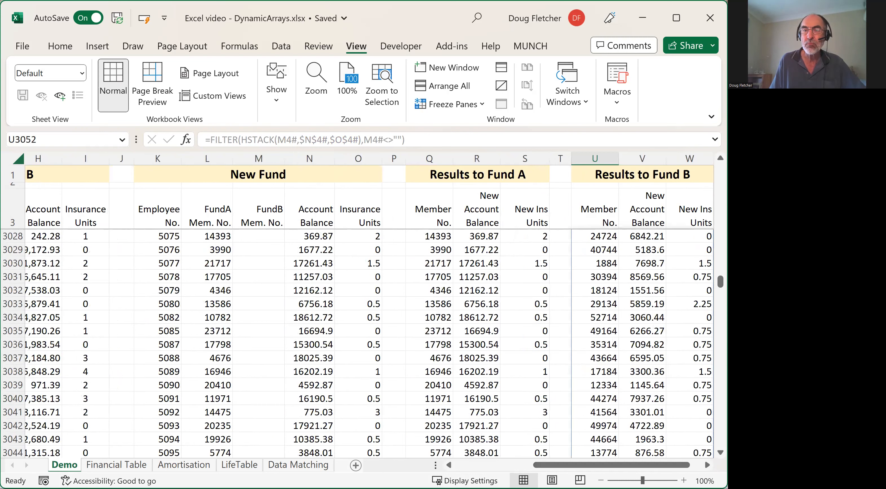
pyautogui.moveTo(720, 282); pyautogui.dragTo(720, 246)
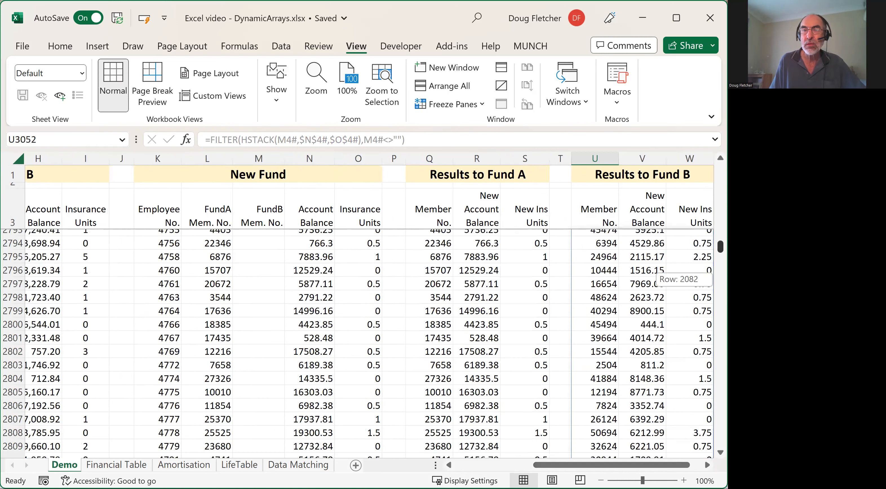
pyautogui.click(586, 237)
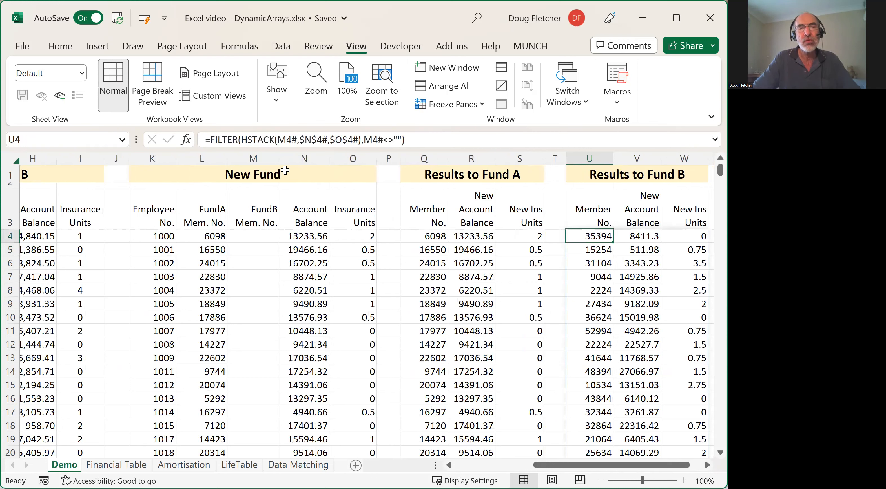